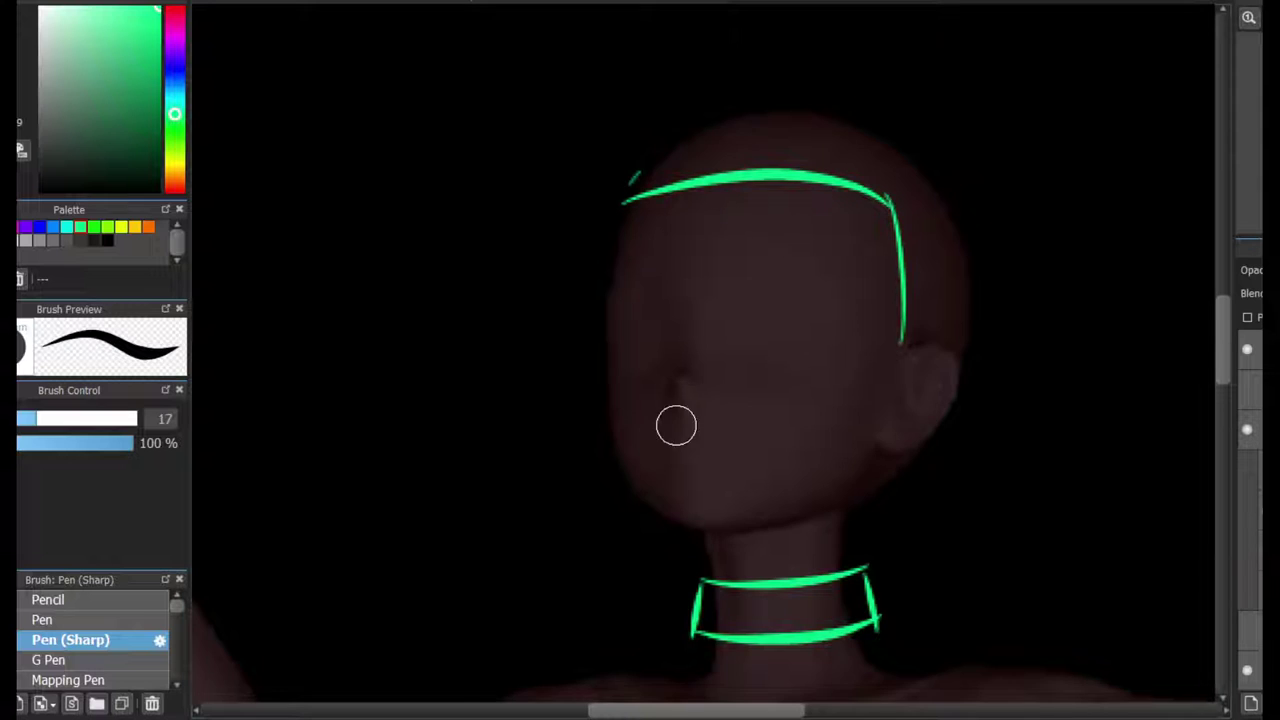
- Sketch angry brows, closed eyes and an open mouth in green, and add the eyelids and nose in blue
scroll(676, 426, up, 2)
drag(657, 505, 790, 477)
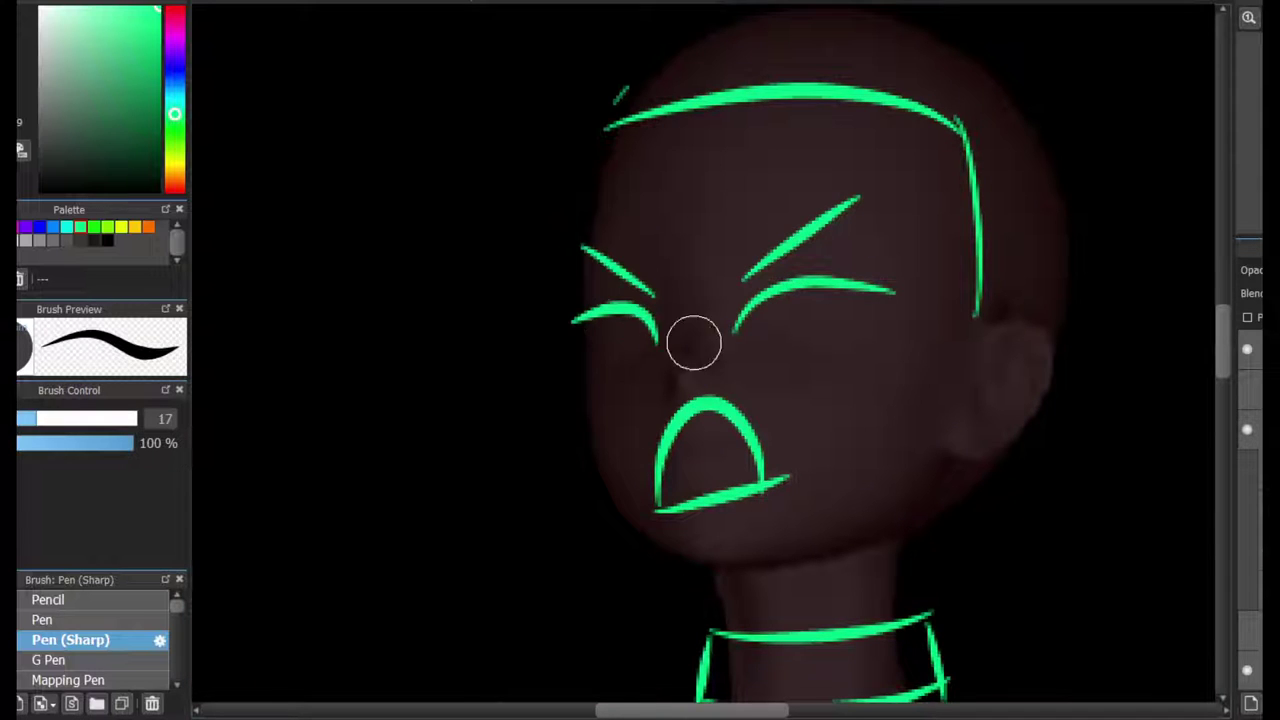
click(52, 226)
drag(735, 330, 905, 265)
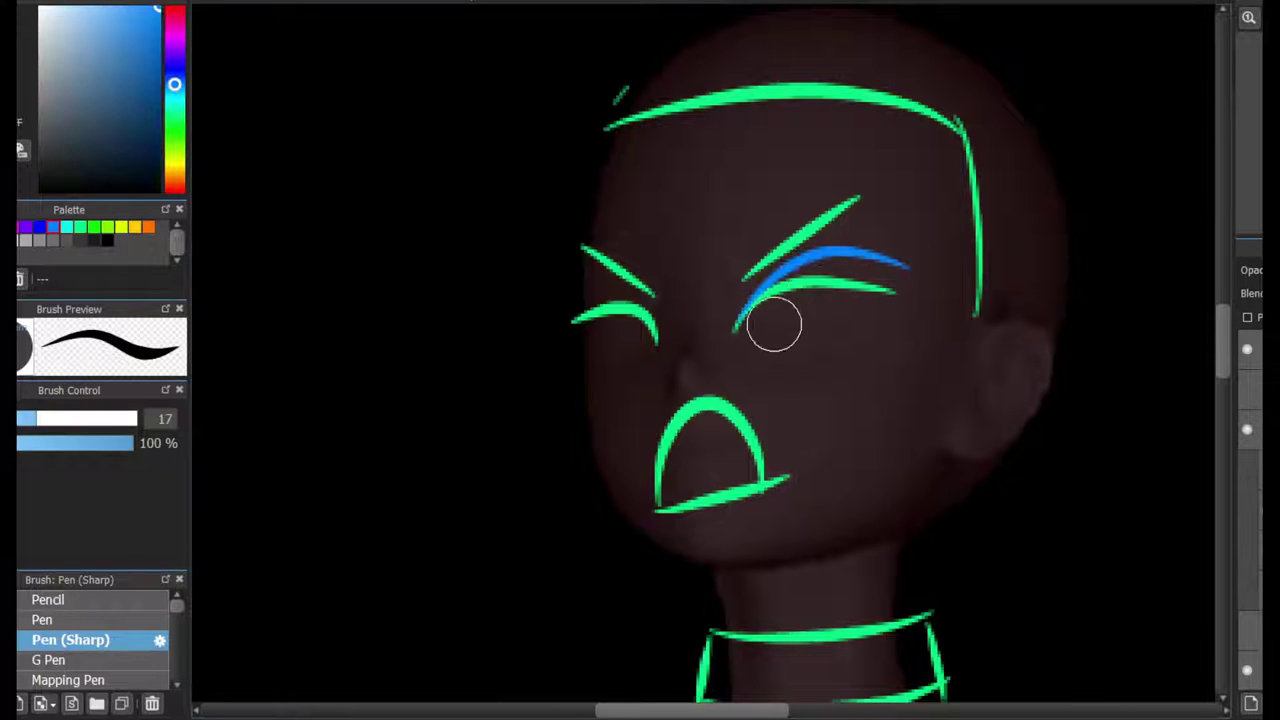
scroll(1023, 317, down, 3)
drag(685, 215, 664, 275)
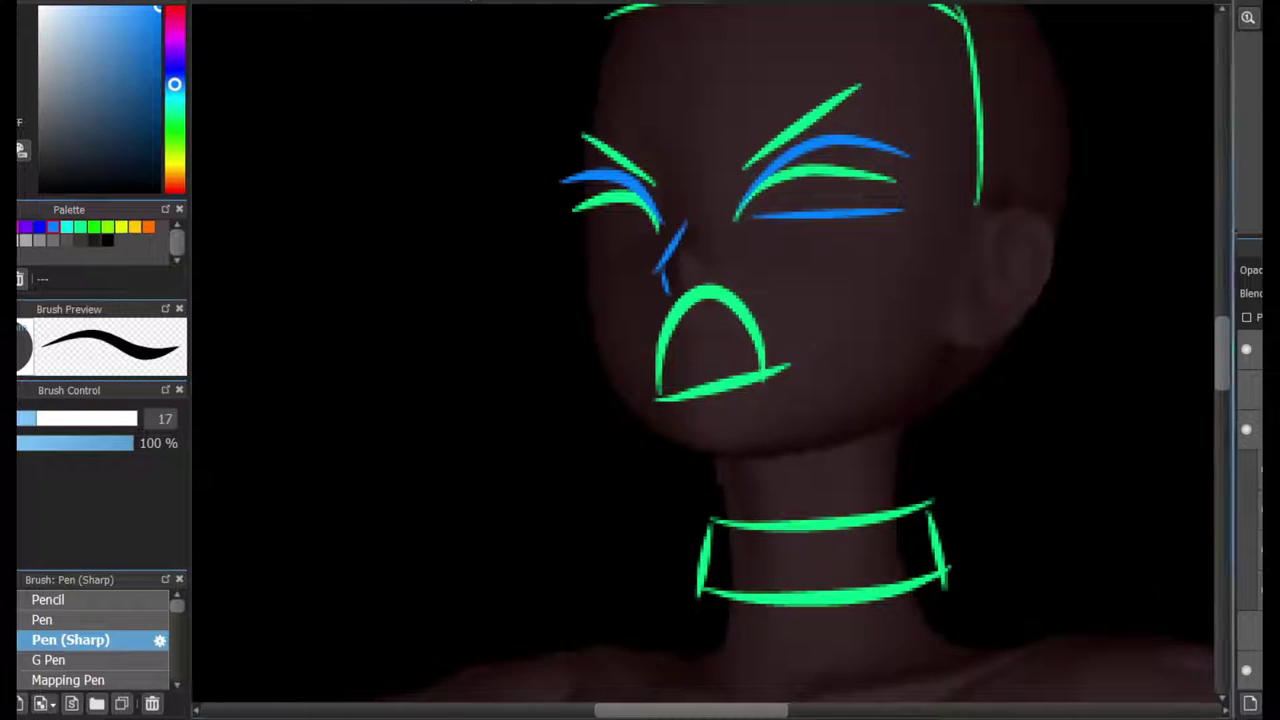
- Sketch the parted bangs and the crown of the hair over the forehead in blue
scroll(766, 209, up, 5)
drag(940, 203, 766, 162)
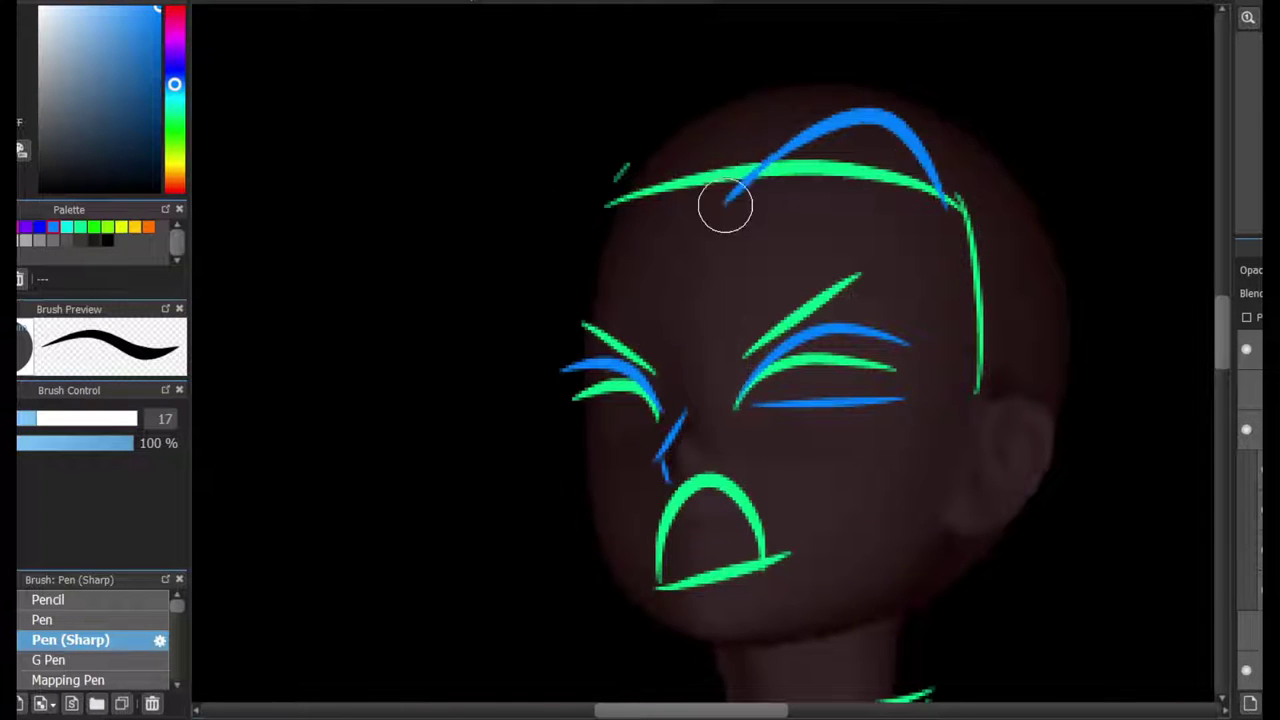
mouse_move(665, 120)
mouse_down()
mouse_move(725, 200)
mouse_move(615, 225)
mouse_up()
drag(725, 98, 895, 28)
scroll(880, 190, down, 1)
- Sketch the side locks framing the face down to the chin in blue
mouse_move(926, 193)
mouse_down()
mouse_move(864, 515)
mouse_move(1000, 325)
mouse_up()
mouse_move(630, 192)
mouse_down()
mouse_move(700, 543)
mouse_move(641, 232)
mouse_up()
drag(680, 97, 586, 350)
mouse_move(930, 82)
mouse_down()
mouse_move(960, 134)
mouse_move(1010, 368)
mouse_up()
scroll(790, 290, down, 3)
drag(609, 349, 686, 237)
key(ctrl+z)
- Draw a long diagonal stick through the raised hand and a loose sleeve opening hanging from that wrist in blue
scroll(620, 271, up, 2)
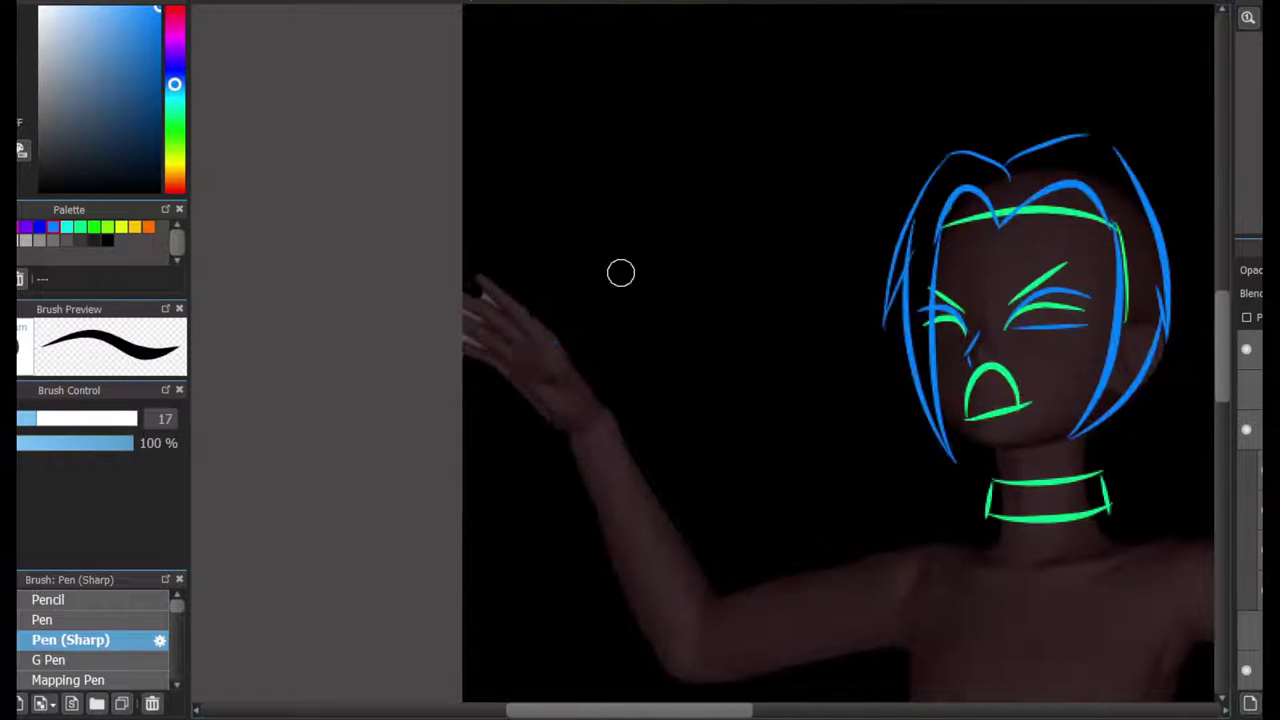
drag(463, 453, 726, 134)
drag(603, 382, 500, 680)
drag(540, 410, 515, 665)
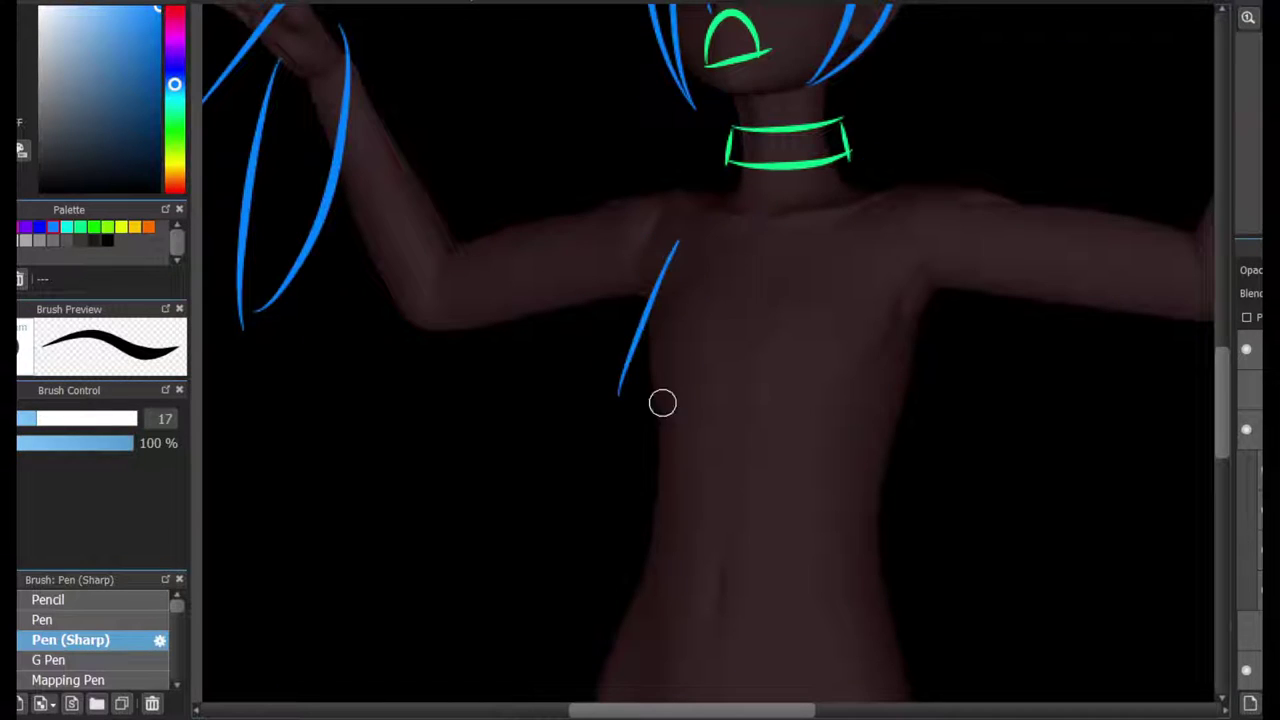
- Outline the flared top over the chest in blue, with sloping sides and a curved lower hem
drag(886, 231, 908, 400)
drag(623, 414, 911, 403)
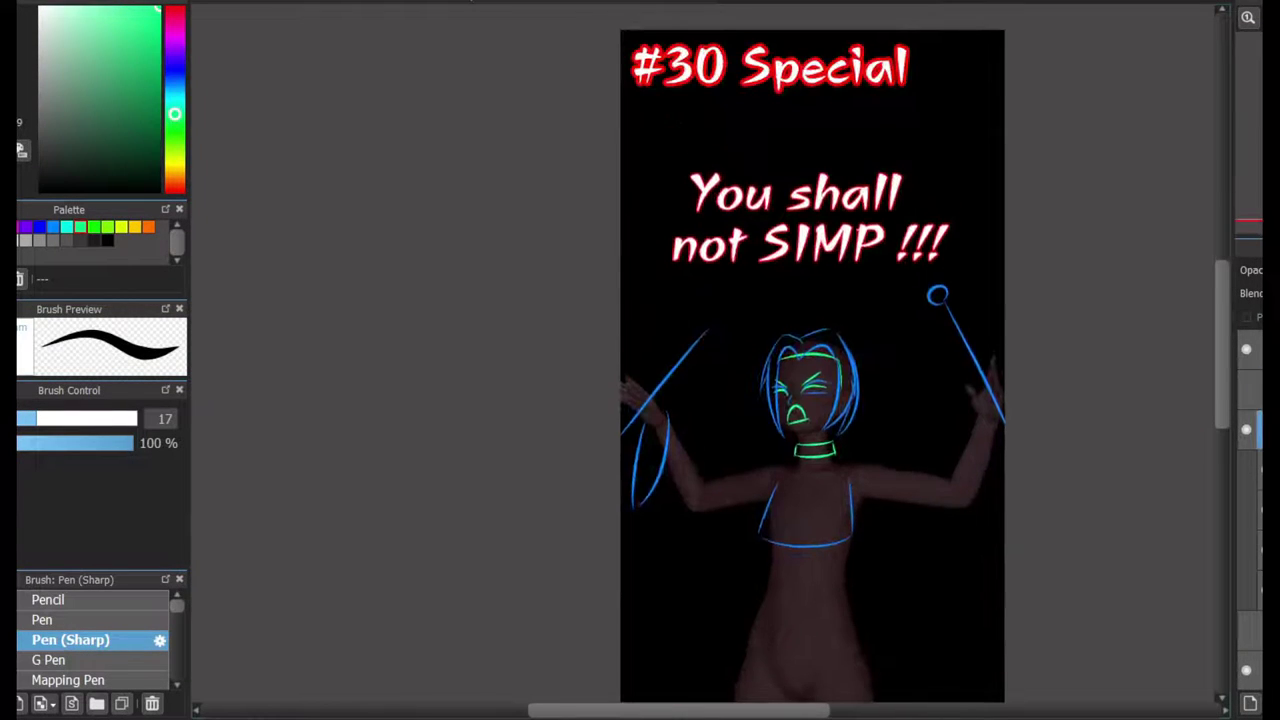
scroll(810, 380, up, 2)
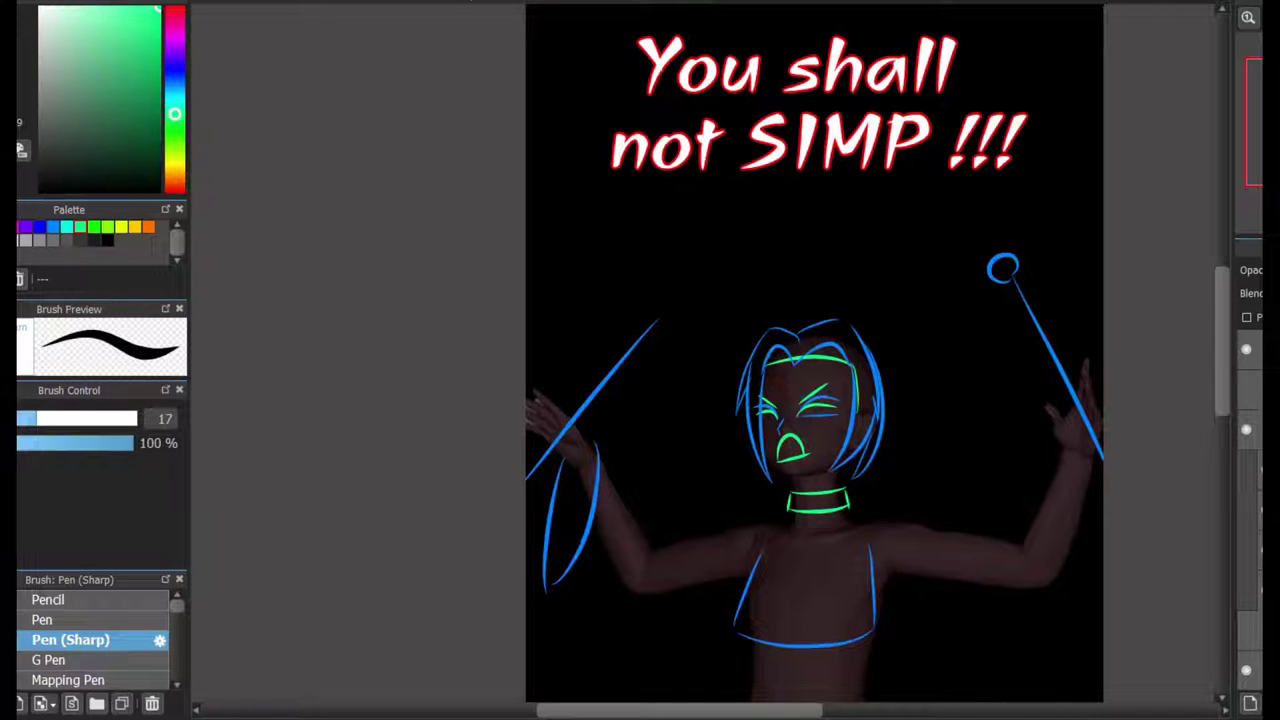
scroll(843, 358, up, 2)
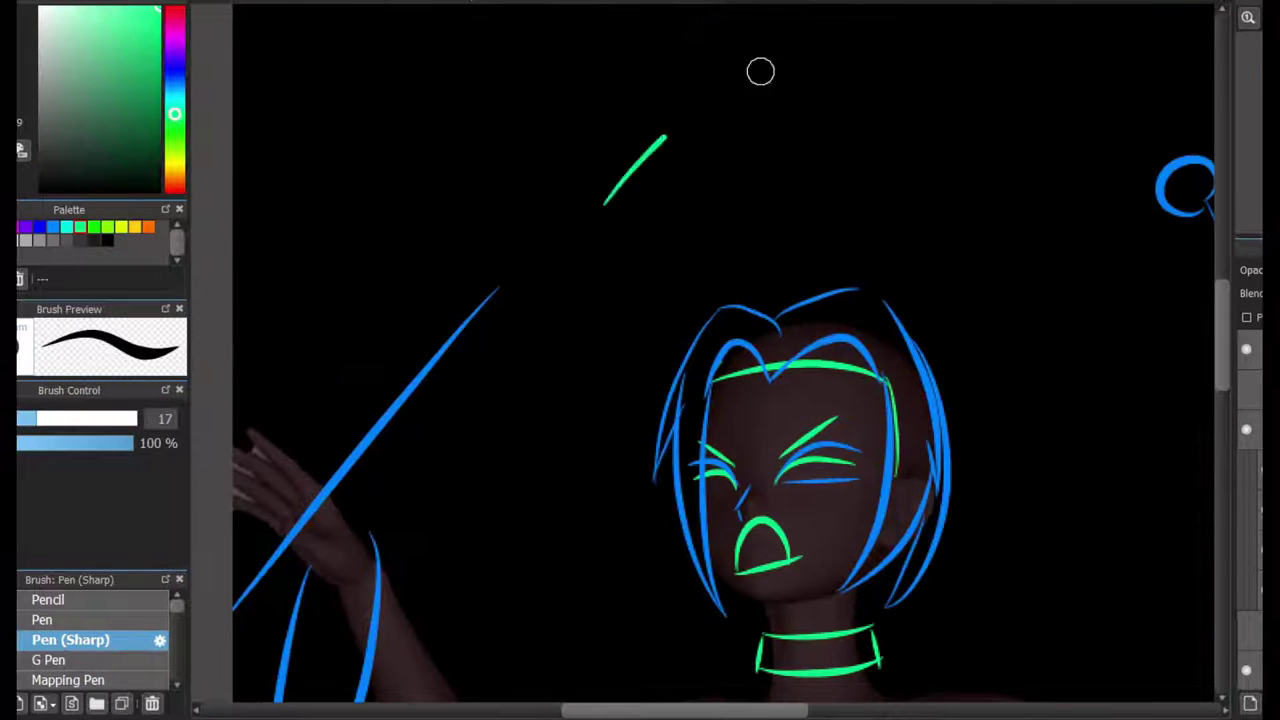
drag(600, 205, 1014, 251)
mouse_move(586, 286)
mouse_down()
mouse_move(1057, 309)
mouse_move(1186, 423)
mouse_up()
scroll(829, 551, right, 3)
drag(1030, 425, 795, 505)
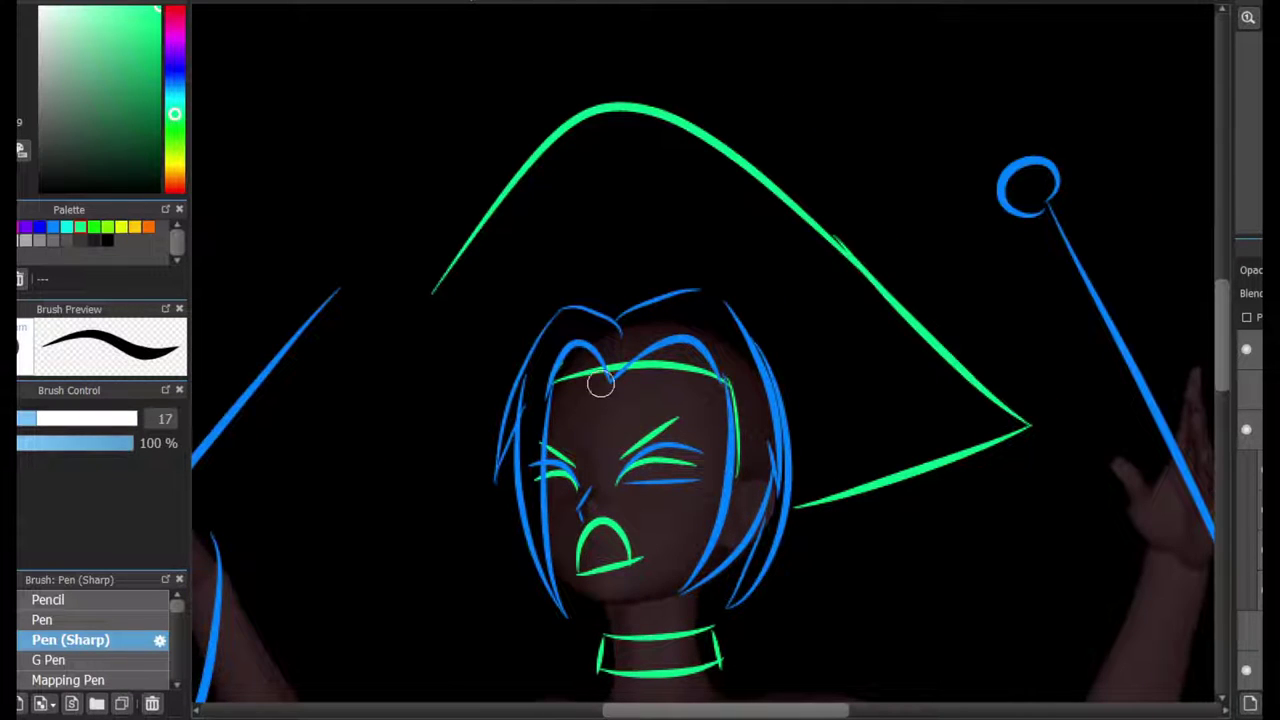
scroll(700, 400, left, 3)
key(ctrl+z)
key(ctrl+z)
key(ctrl+z)
- Sketch a large wizard hat in green with a rounded crown, wide brim and a drooping tip ending in a ball
mouse_move(603, 480)
mouse_down()
mouse_move(623, 434)
mouse_move(1206, 518)
mouse_up()
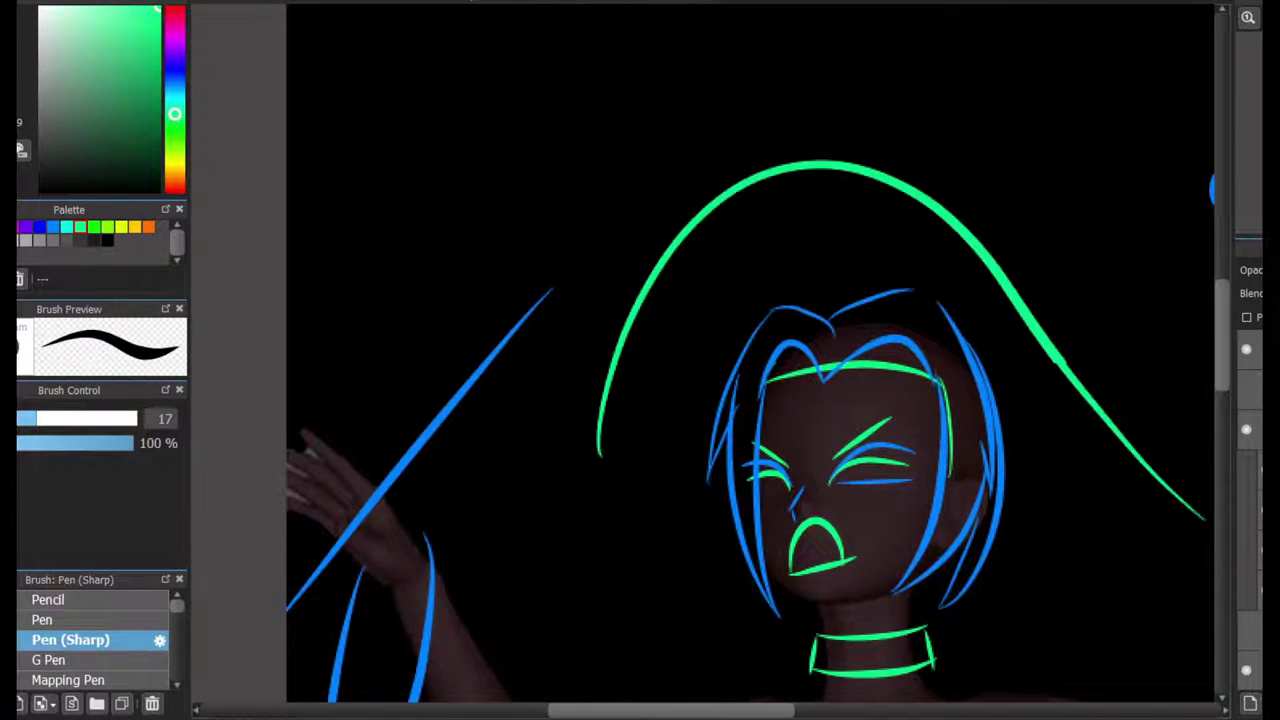
drag(598, 455, 1214, 540)
drag(1055, 142, 1178, 420)
drag(1056, 172, 1088, 316)
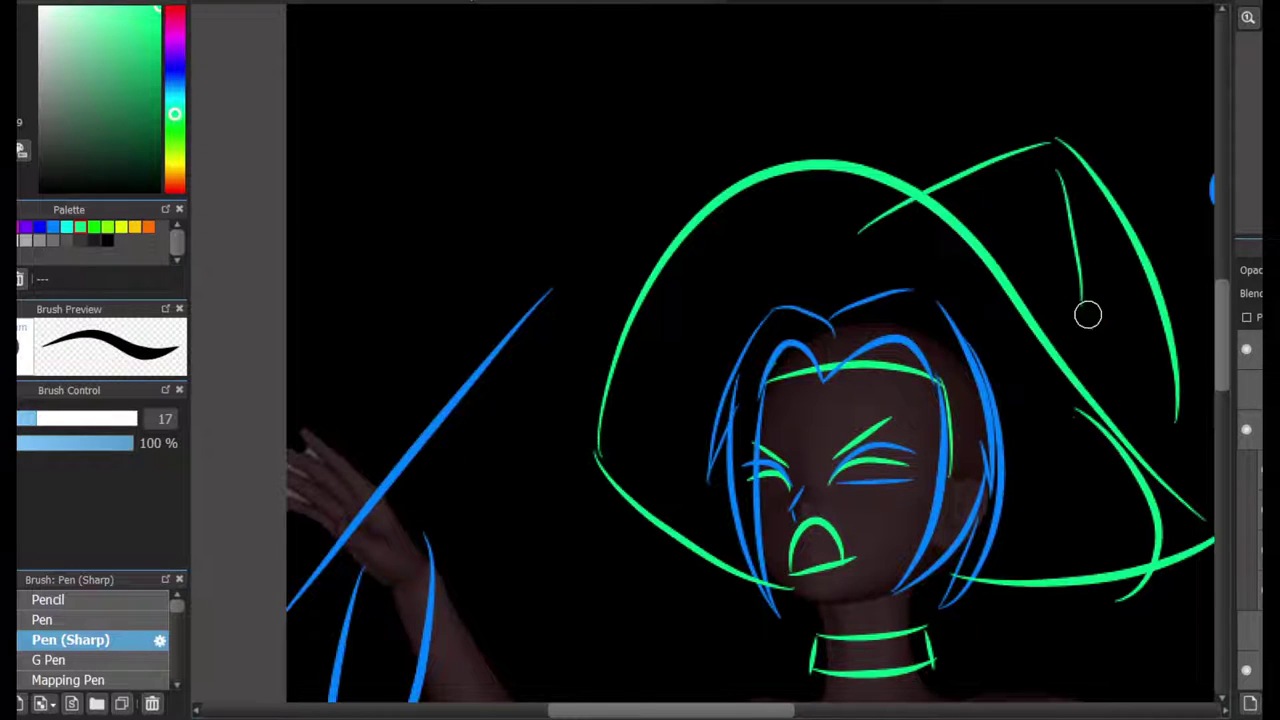
drag(1158, 440, 958, 325)
- Sketch the open pointed collar around the neck and the curved shoulder line beside it in green
scroll(1205, 213, down, 5)
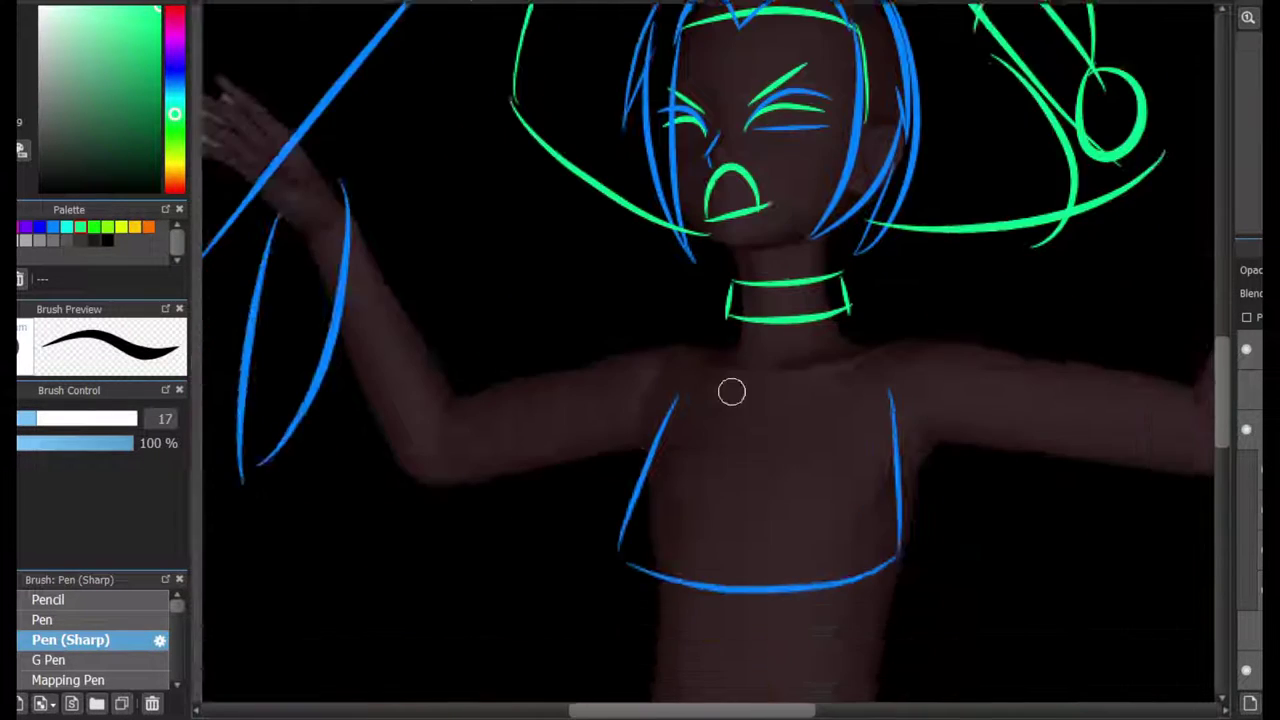
scroll(823, 337, up, 2)
drag(972, 190, 823, 337)
drag(882, 188, 974, 190)
drag(800, 350, 683, 217)
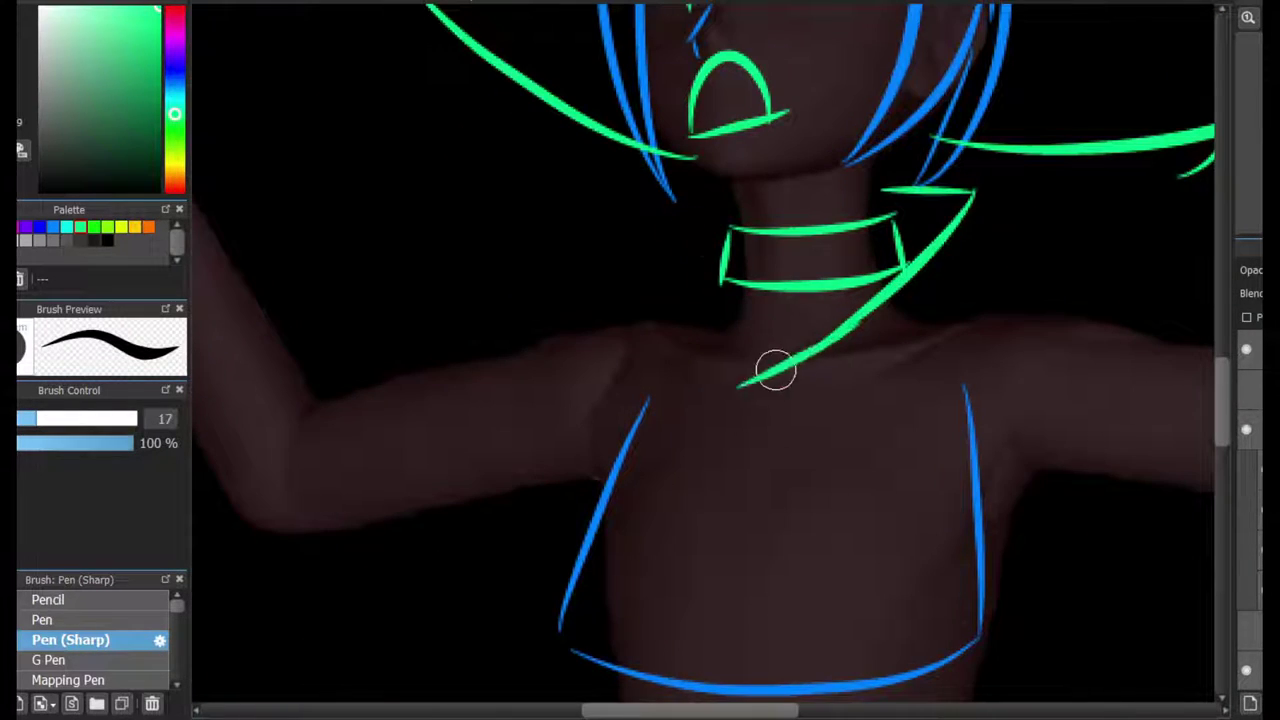
drag(740, 383, 668, 220)
drag(737, 199, 667, 220)
drag(1017, 302, 1013, 340)
drag(916, 330, 1160, 352)
- Add a round brooch at the collar's point and pointed shoulder flaps with armhole lines in blue
click(52, 226)
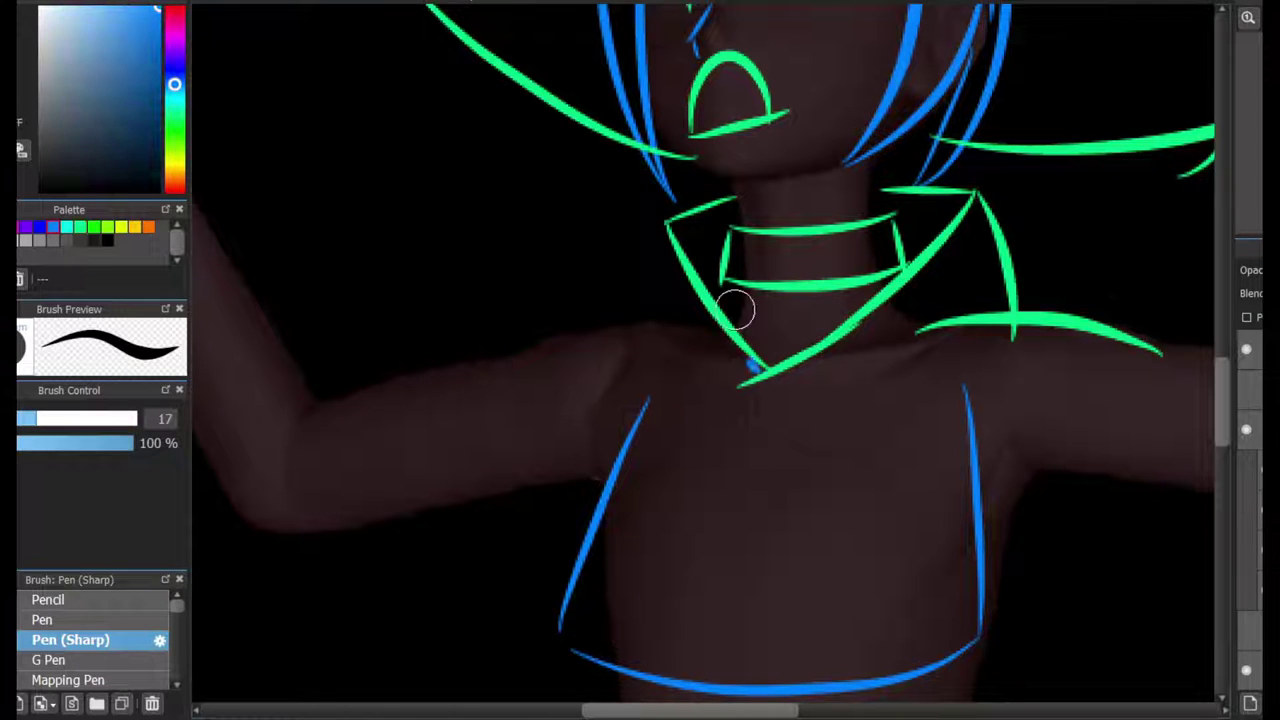
drag(755, 365, 786, 309)
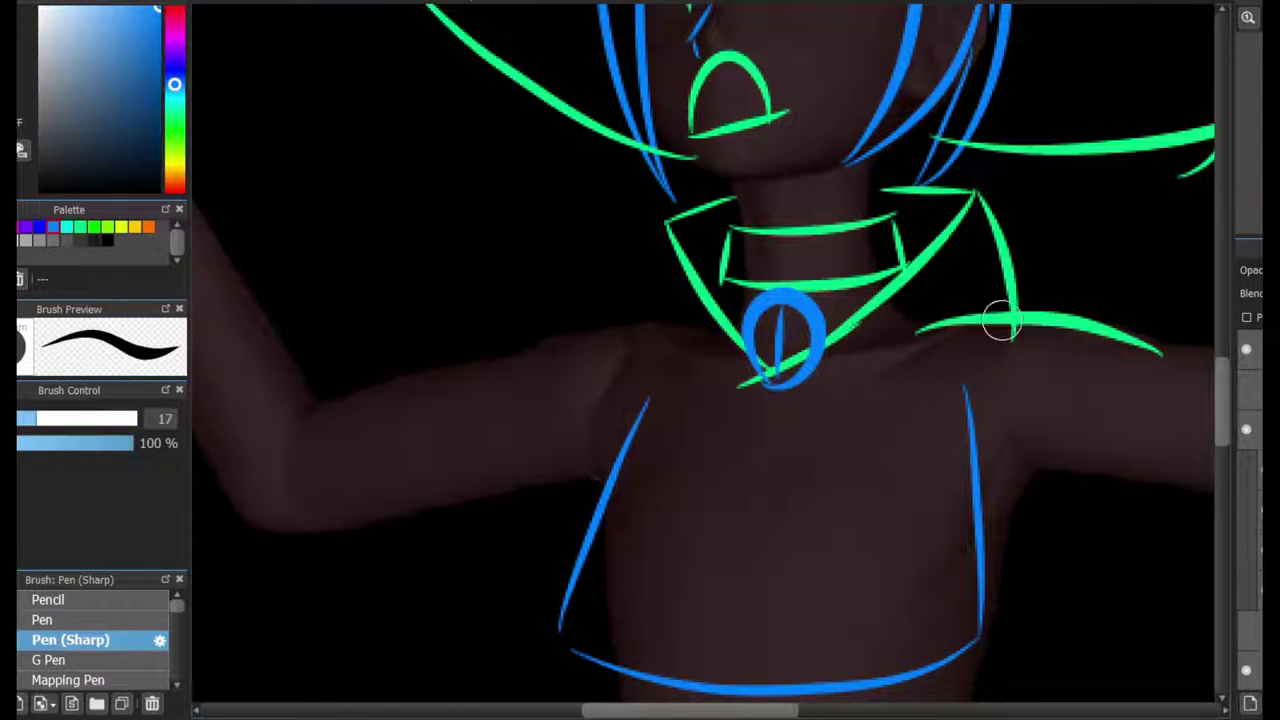
drag(1002, 322, 1000, 480)
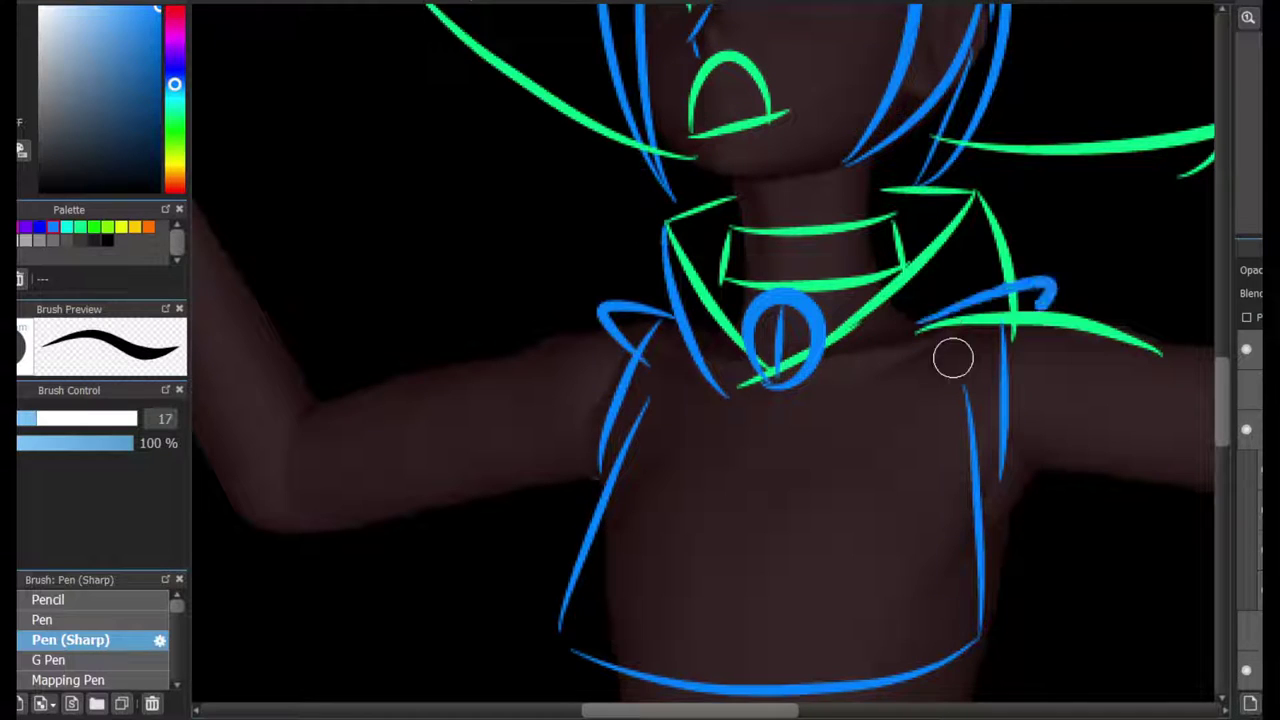
- Sketch a pointed tuft of hair rising from the back of the head in blue
scroll(937, 346, up, 10)
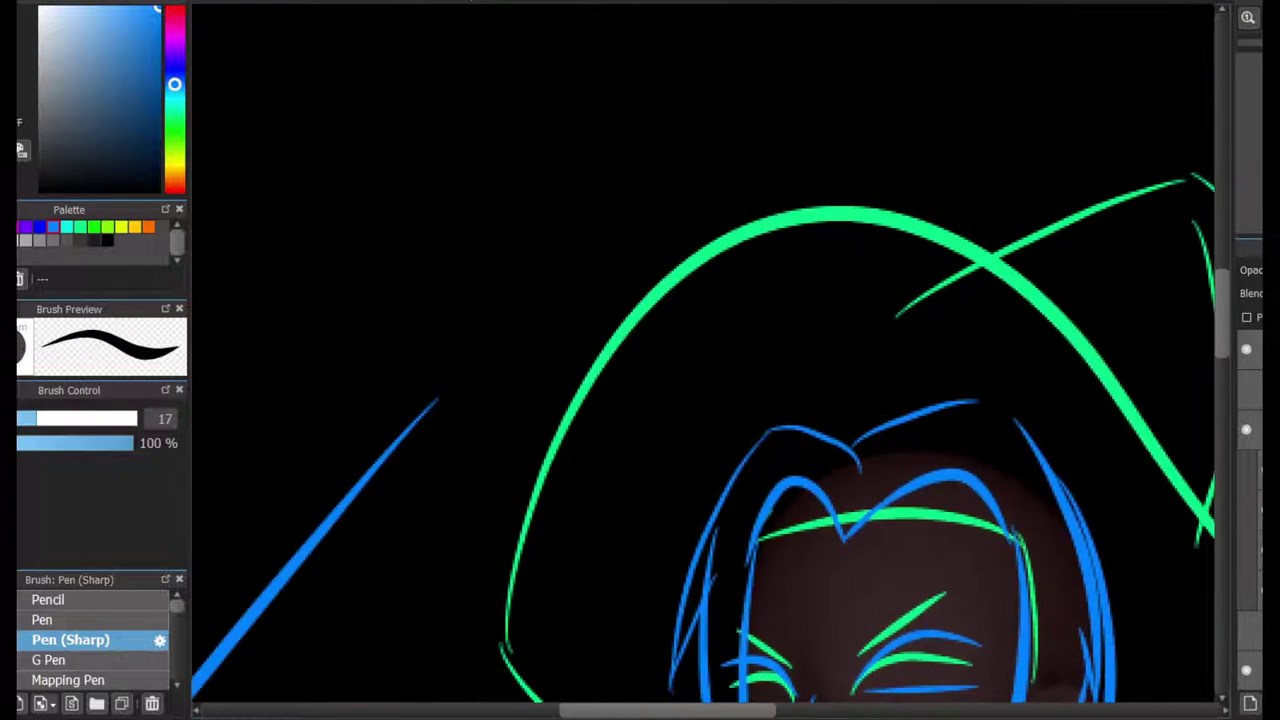
scroll(913, 163, down, 3)
scroll(913, 163, right, 3)
drag(988, 27, 832, 152)
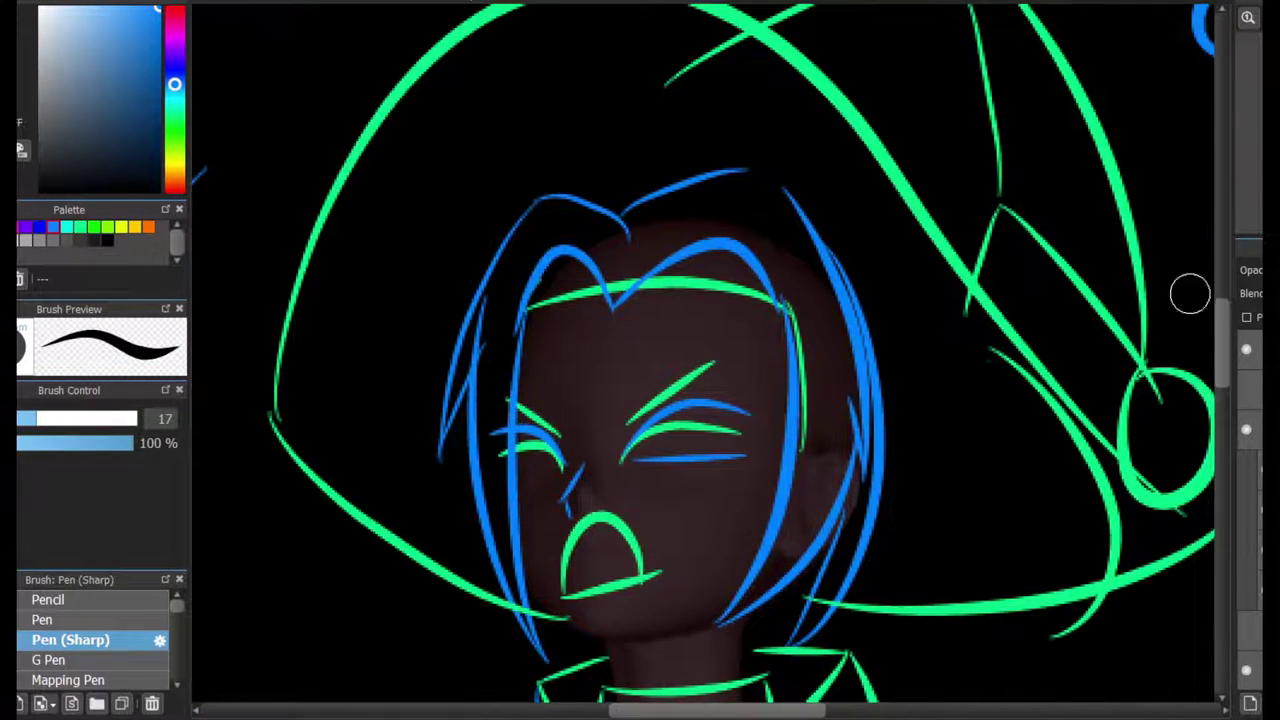
scroll(1000, 300, up, 2)
mouse_move(826, 366)
mouse_down()
mouse_move(928, 406)
mouse_move(992, 287)
mouse_up()
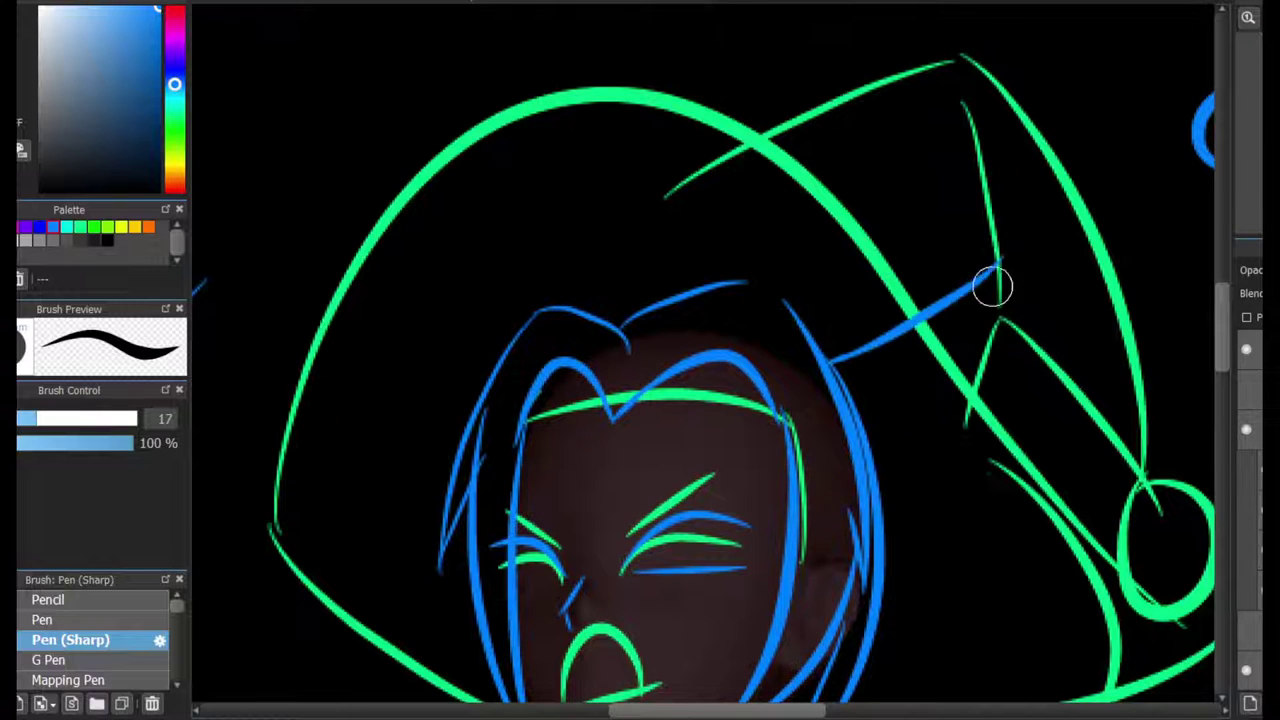
key(ctrl+z)
mouse_move(808, 325)
mouse_down()
mouse_move(935, 168)
mouse_move(876, 496)
mouse_up()
scroll(869, 206, left, 3)
drag(1065, 196, 648, 242)
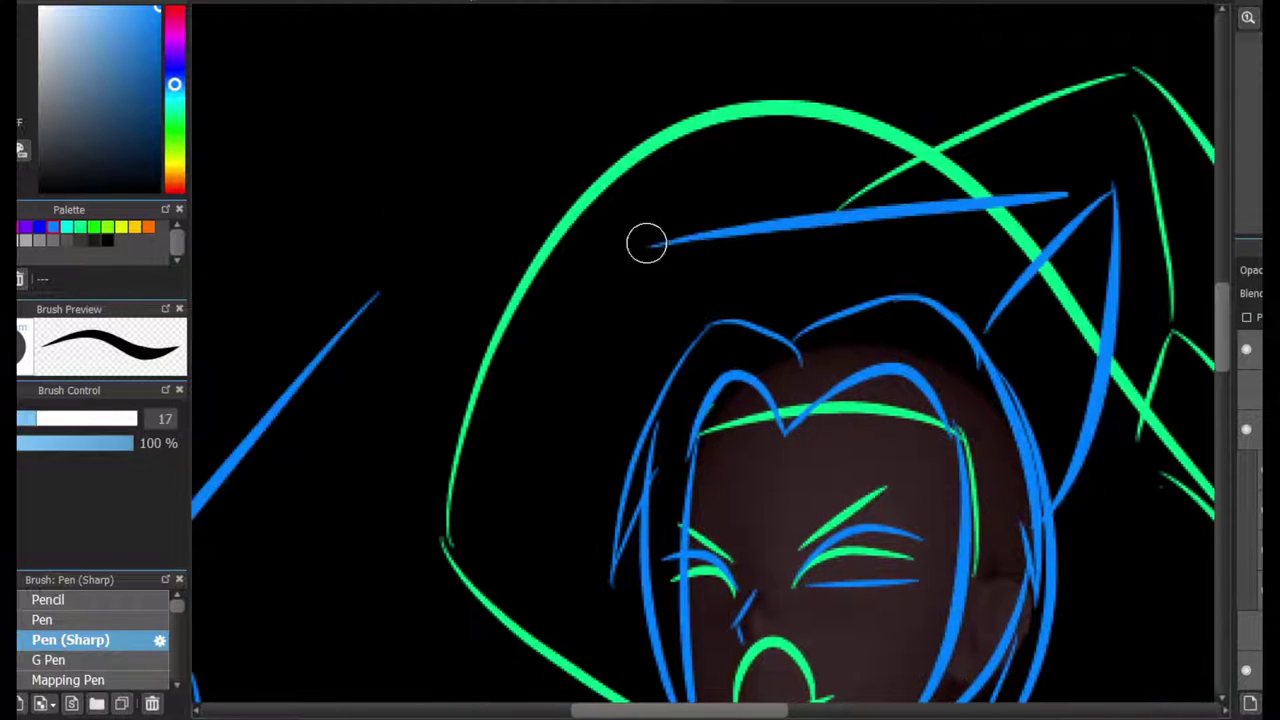
key(ctrl+z)
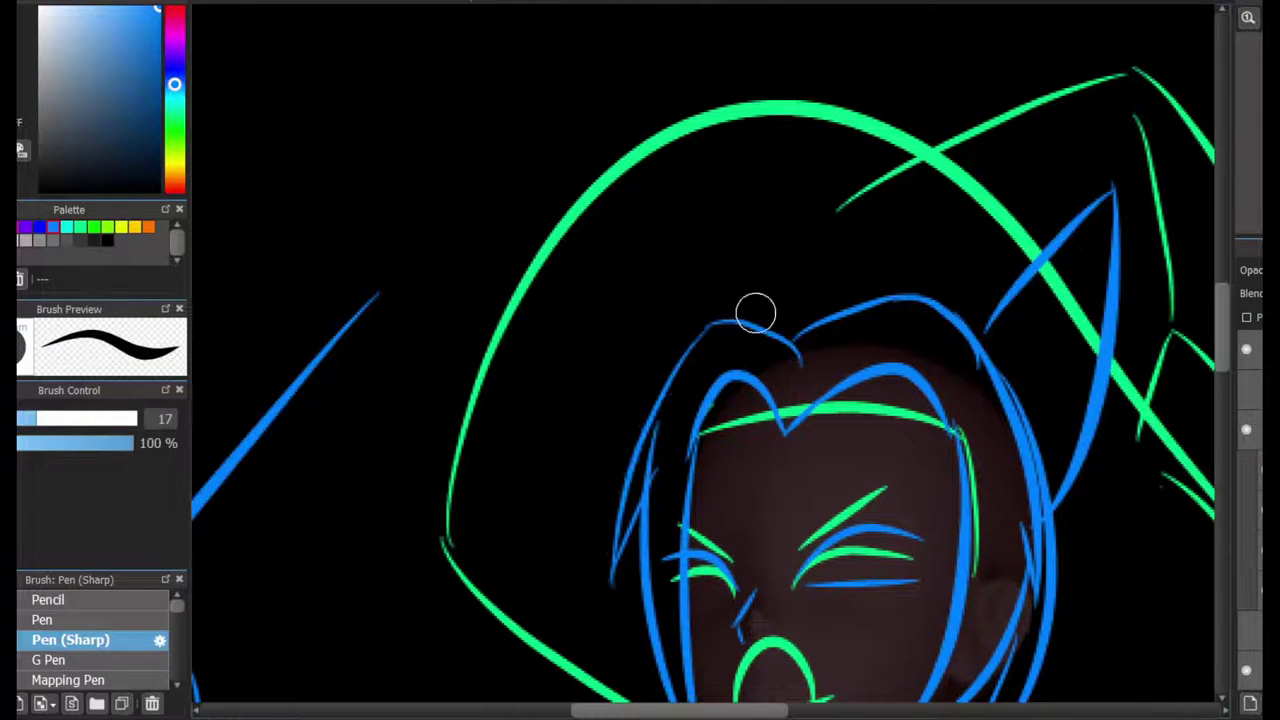
- Sketch curved locks of hair flowing outward behind the head toward the shoulder in blue
scroll(755, 314, right, 3)
scroll(800, 280, down, 3)
scroll(850, 220, up, 3)
scroll(896, 138, down, 5)
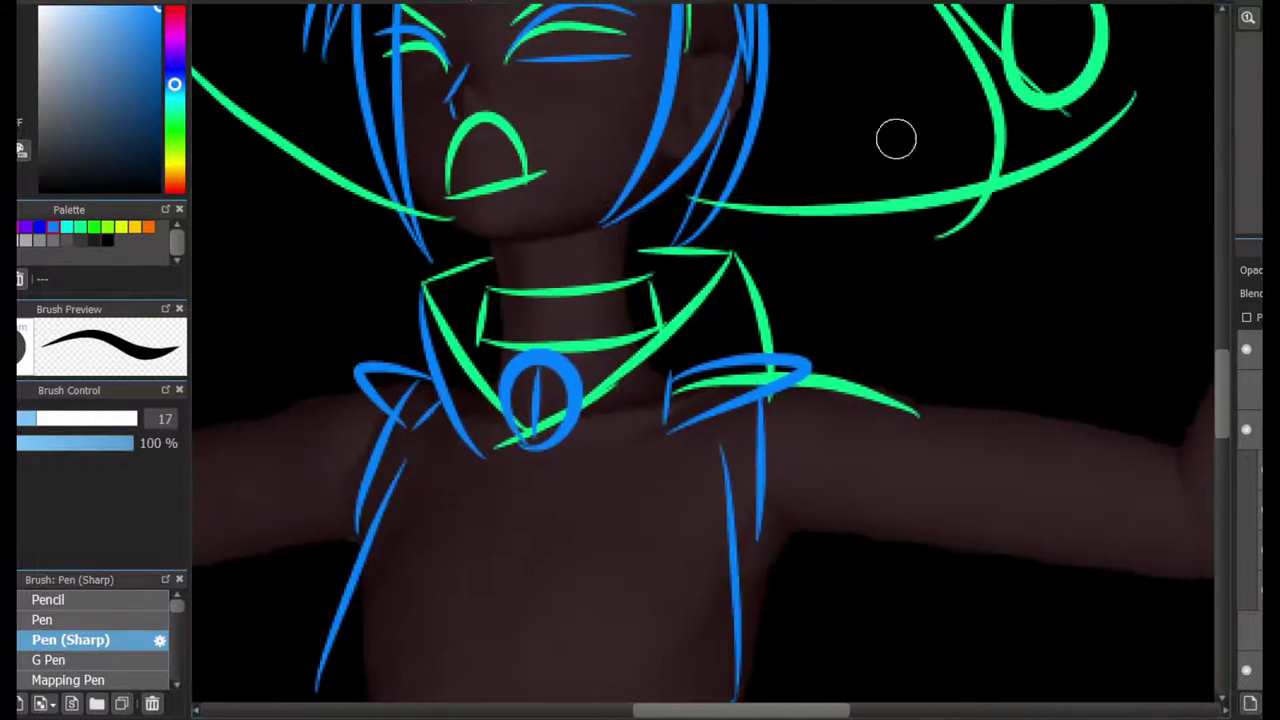
scroll(896, 138, up, 5)
drag(770, 288, 935, 315)
mouse_move(828, 322)
mouse_down()
mouse_move(1071, 440)
mouse_move(808, 510)
mouse_up()
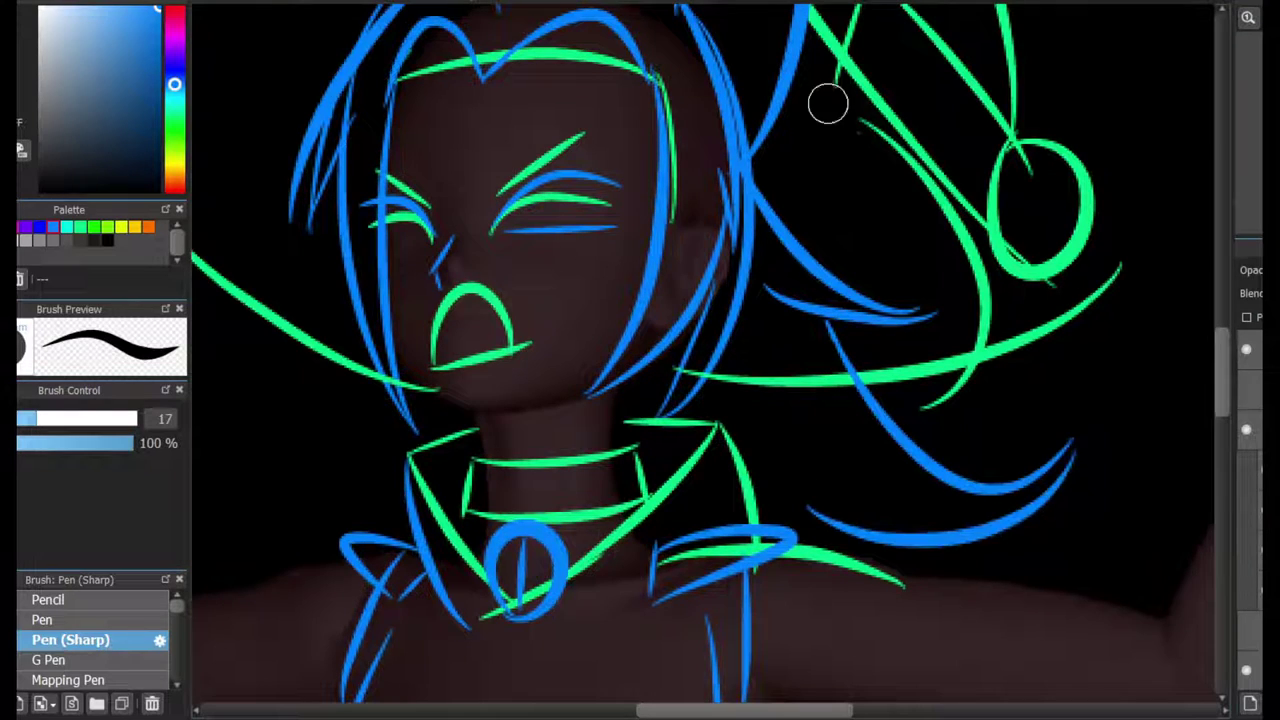
- Sketch the long lower sweep of hair curving down toward the hip and outline the long skirt sides in blue
scroll(700, 360, down, 5)
mouse_move(1023, 214)
mouse_down()
mouse_move(1143, 471)
mouse_move(1094, 471)
mouse_move(1040, 541)
mouse_up()
key(ctrl+z)
scroll(1123, 314, down, 5)
drag(1137, 283, 829, 557)
scroll(1011, 469, up, 10)
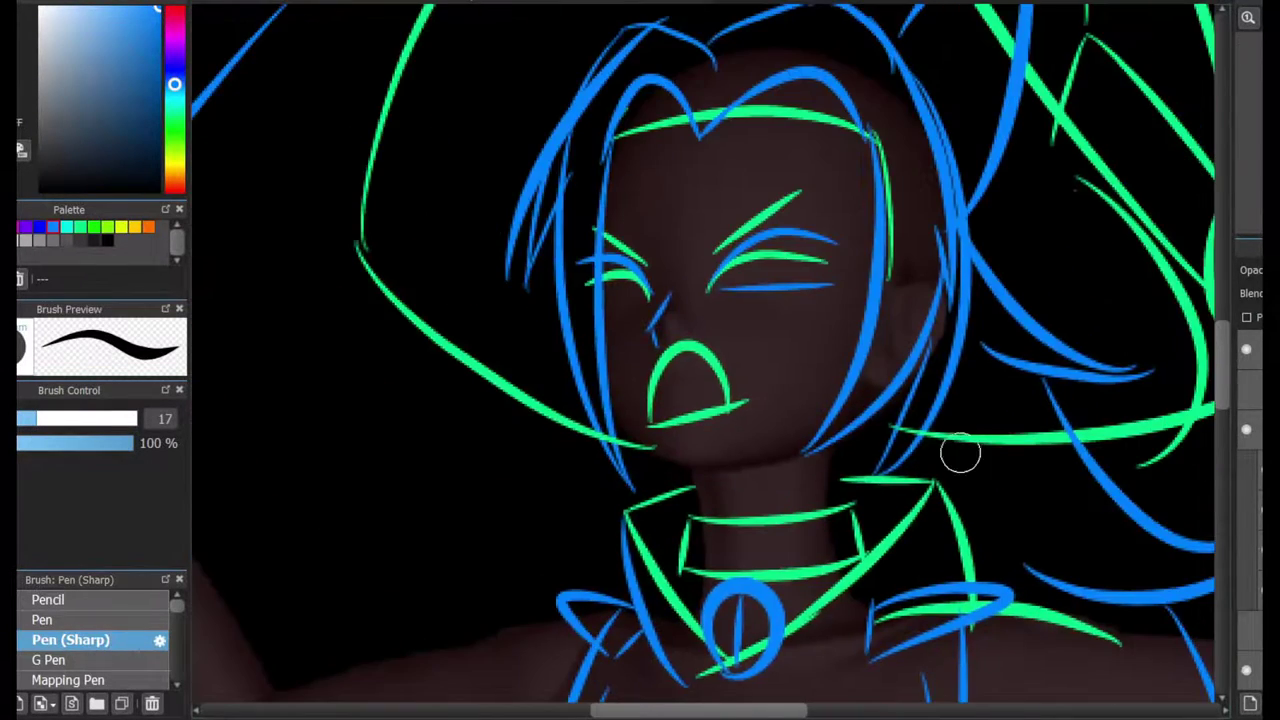
scroll(960, 451, down, 10)
scroll(960, 451, left, 2)
scroll(941, 163, down, 3)
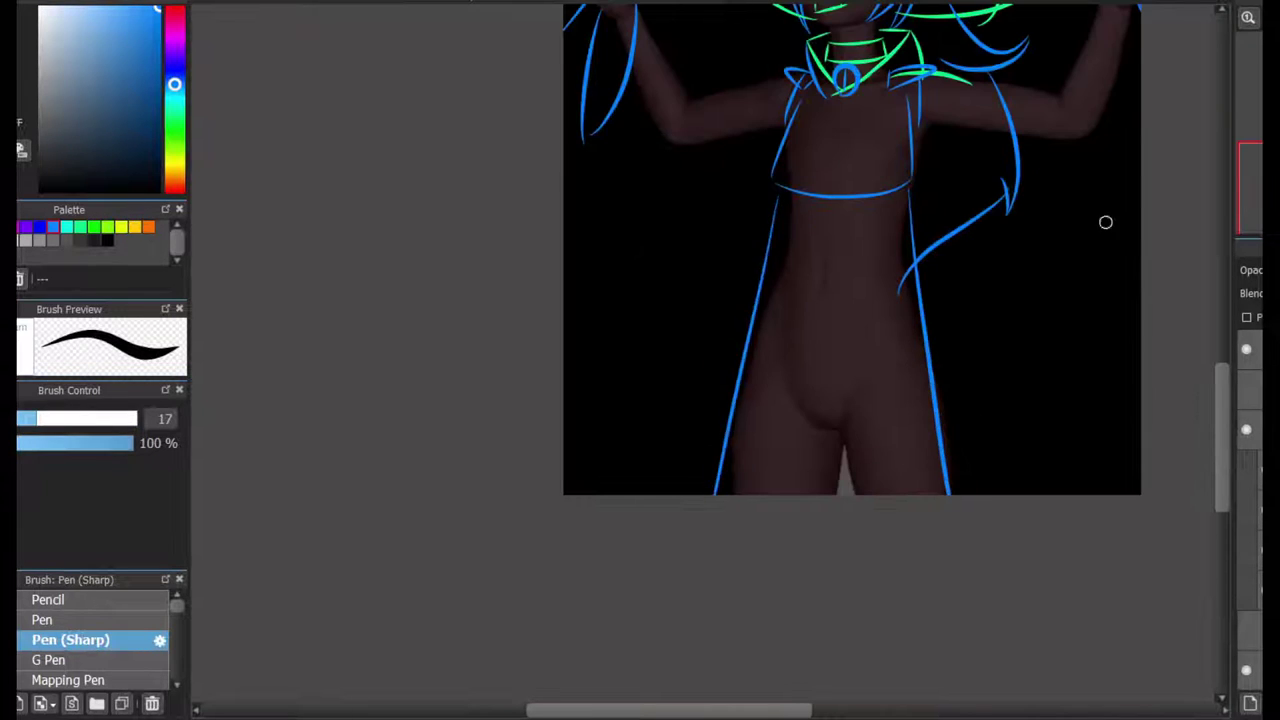
- Draw curved blue armband lines around the upper arm on the stick-holding side
scroll(780, 250, up, 3)
scroll(779, 313, up, 3)
drag(714, 215, 712, 371)
drag(823, 205, 823, 371)
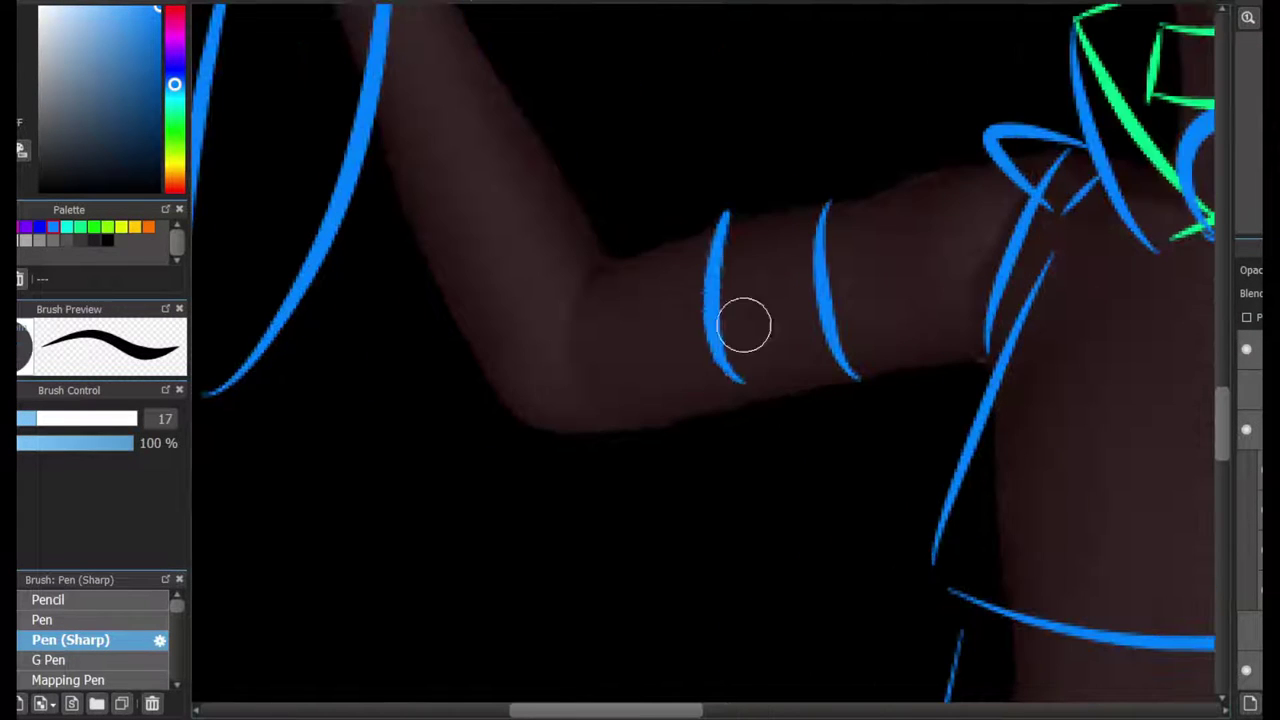
key(ctrl+z)
mouse_move(749, 216)
mouse_down()
mouse_move(737, 277)
mouse_move(760, 371)
mouse_up()
drag(775, 215, 780, 370)
- Draw a matching green armband with short crossbars around the other upper arm
scroll(734, 623, right, 5)
key(x)
mouse_move(735, 185)
mouse_down()
mouse_move(676, 350)
mouse_move(752, 370)
mouse_up()
key(ctrl+z)
drag(815, 185, 808, 370)
drag(850, 180, 845, 375)
drag(795, 225, 845, 220)
- Sketch the wide pointed sleeves hanging from both forearms in green
scroll(857, 271, down, 1)
scroll(971, 214, down, 3)
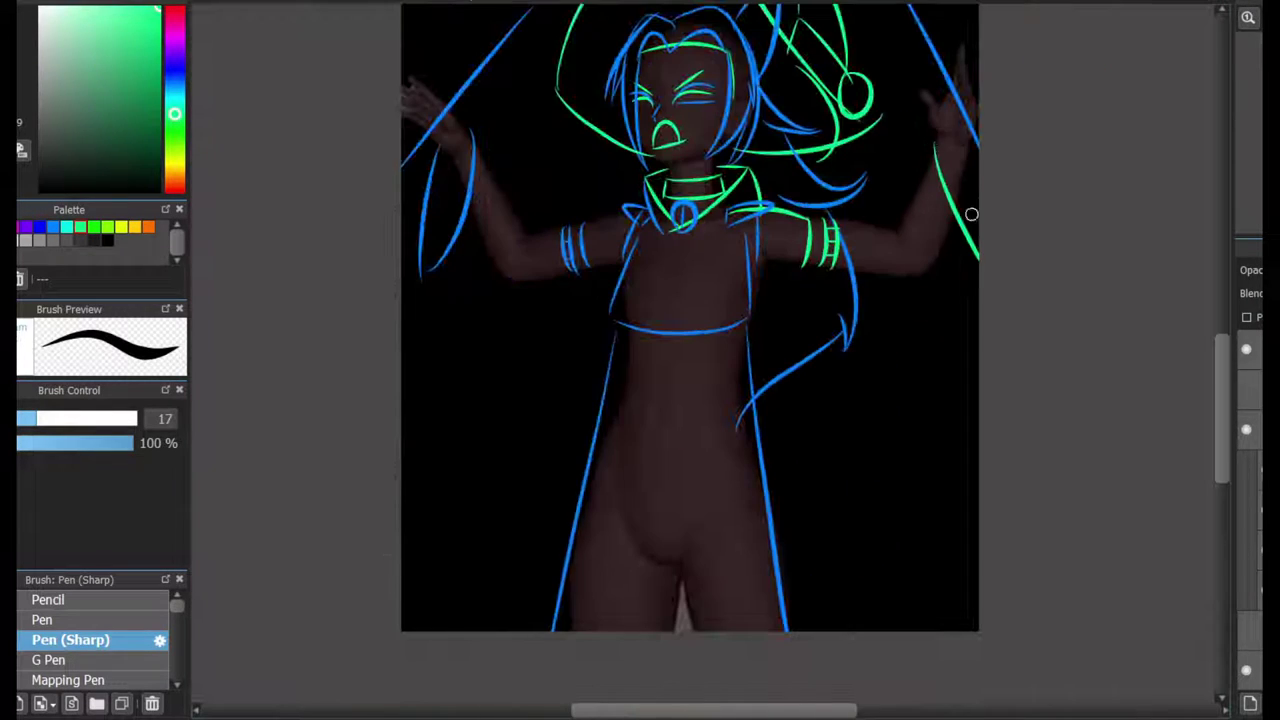
scroll(925, 196, up, 3)
drag(694, 309, 966, 330)
scroll(723, 220, left, 5)
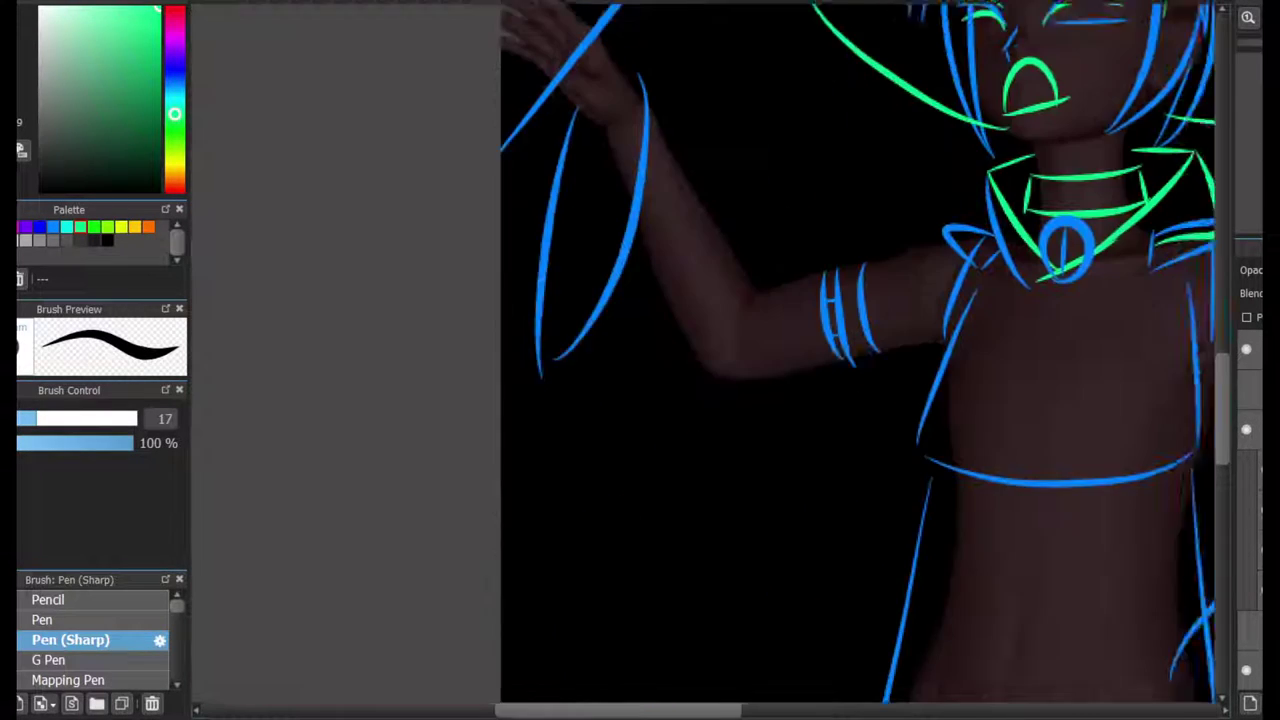
drag(573, 300, 670, 480)
- Draw a green edge line alongside the diagonal stick in the raised hand
scroll(638, 410, down, 3)
scroll(640, 360, up, 3)
scroll(434, 491, down, 3)
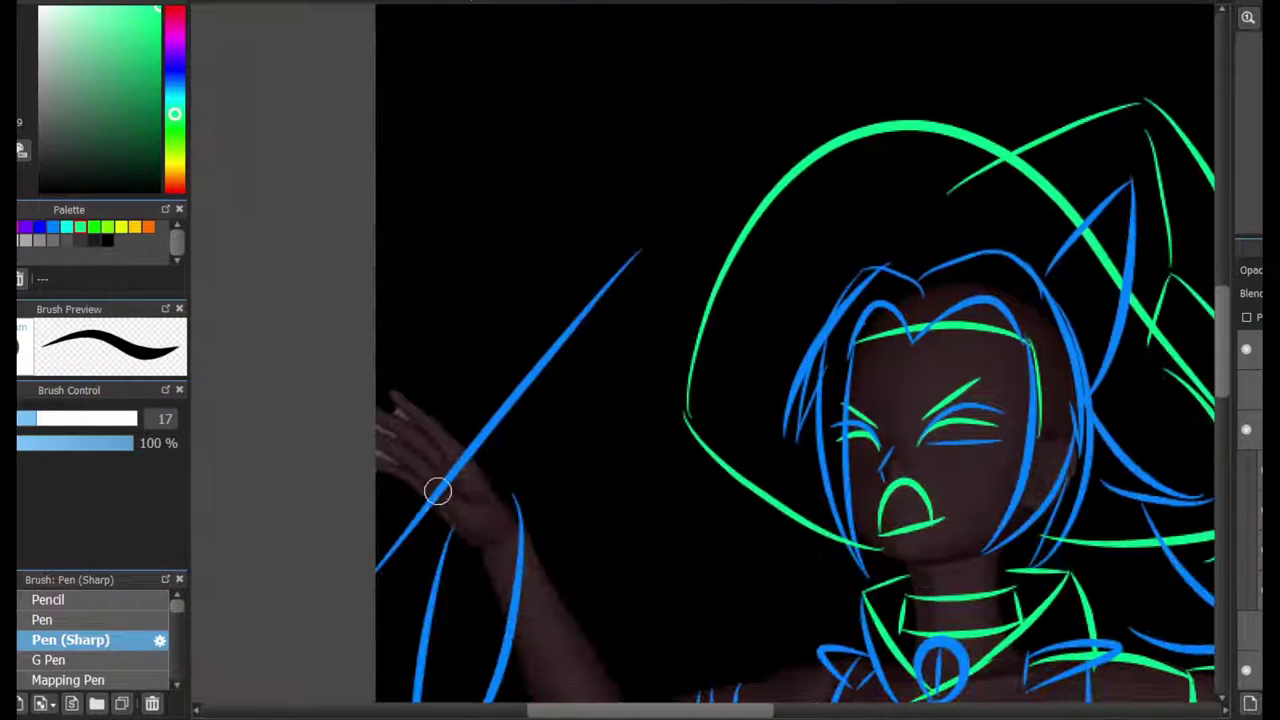
mouse_move(636, 258)
mouse_down()
mouse_move(427, 484)
mouse_move(655, 245)
mouse_up()
key(ctrl+z)
scroll(795, 360, down, 3)
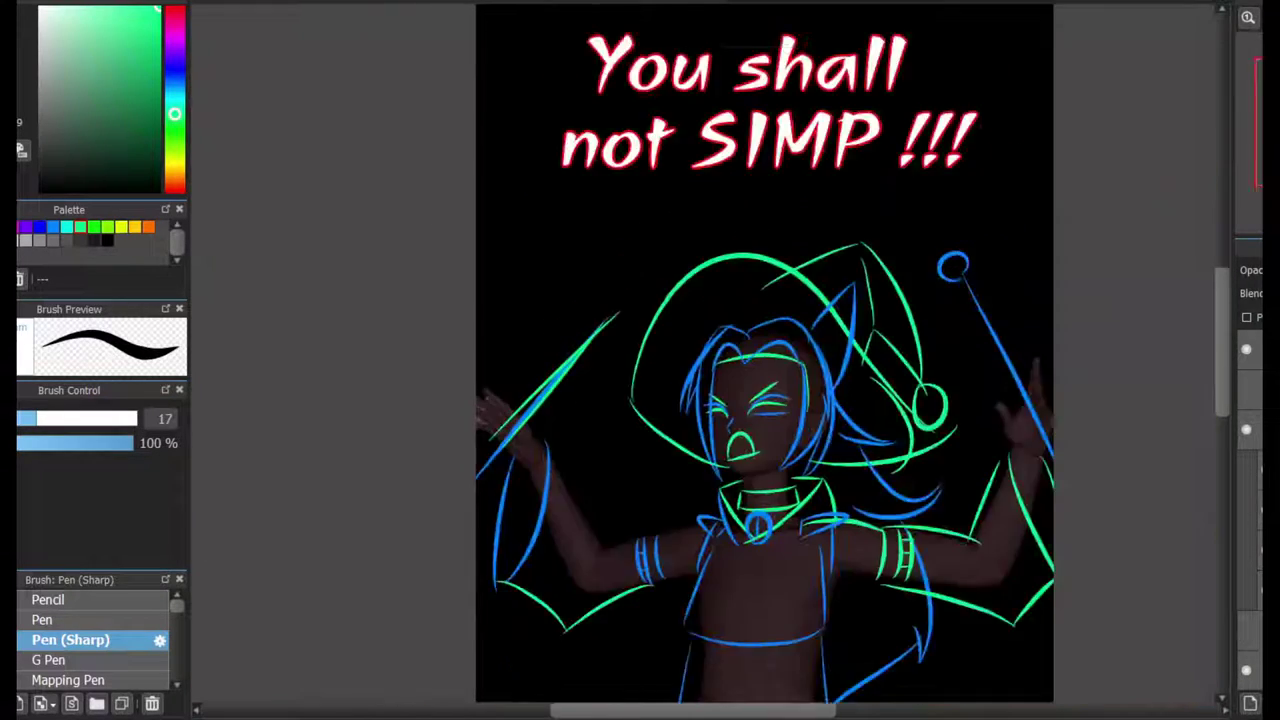
- Sketch a V-shaped neckline on the chest below the collar in green
scroll(757, 500, up, 3)
scroll(808, 411, down, 3)
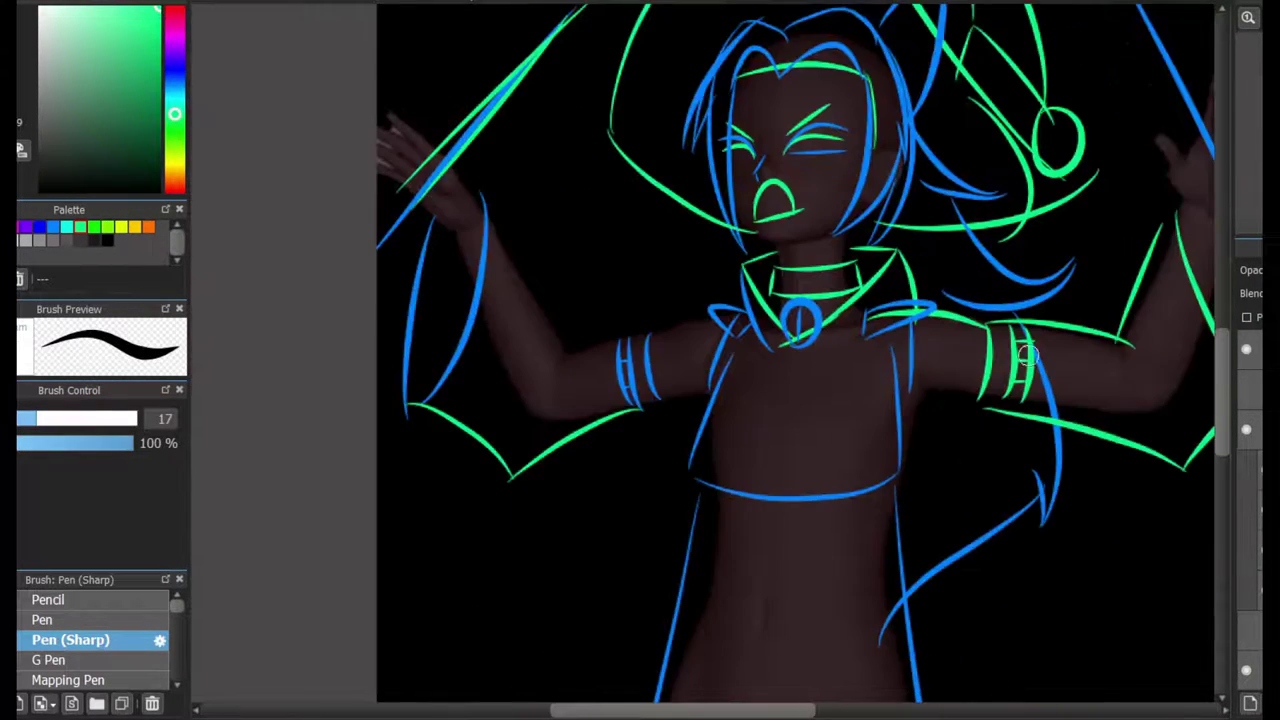
scroll(737, 357, up, 4)
drag(620, 148, 695, 308)
drag(746, 268, 214, 684)
drag(809, 195, 994, 328)
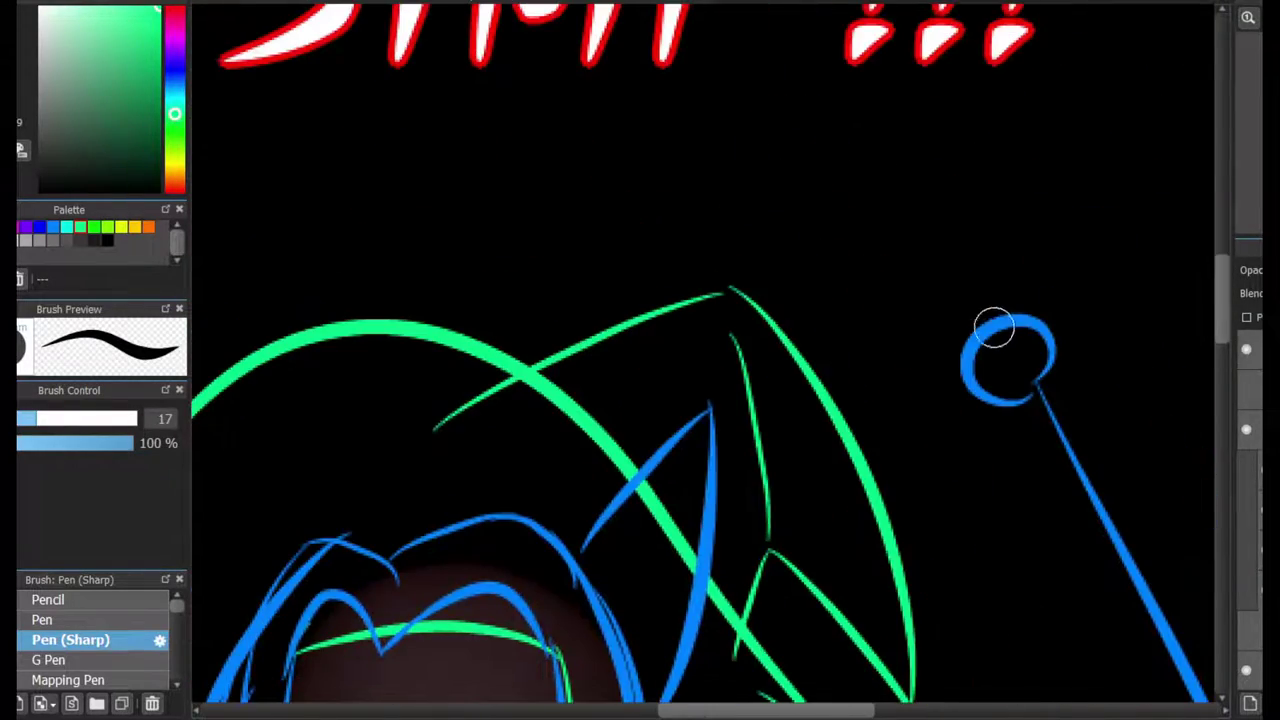
- Sketch pointed green prongs around the blue orb at the head of the staff
drag(1025, 242, 1103, 425)
drag(914, 300, 1000, 449)
drag(960, 370, 1097, 450)
drag(1060, 310, 1076, 472)
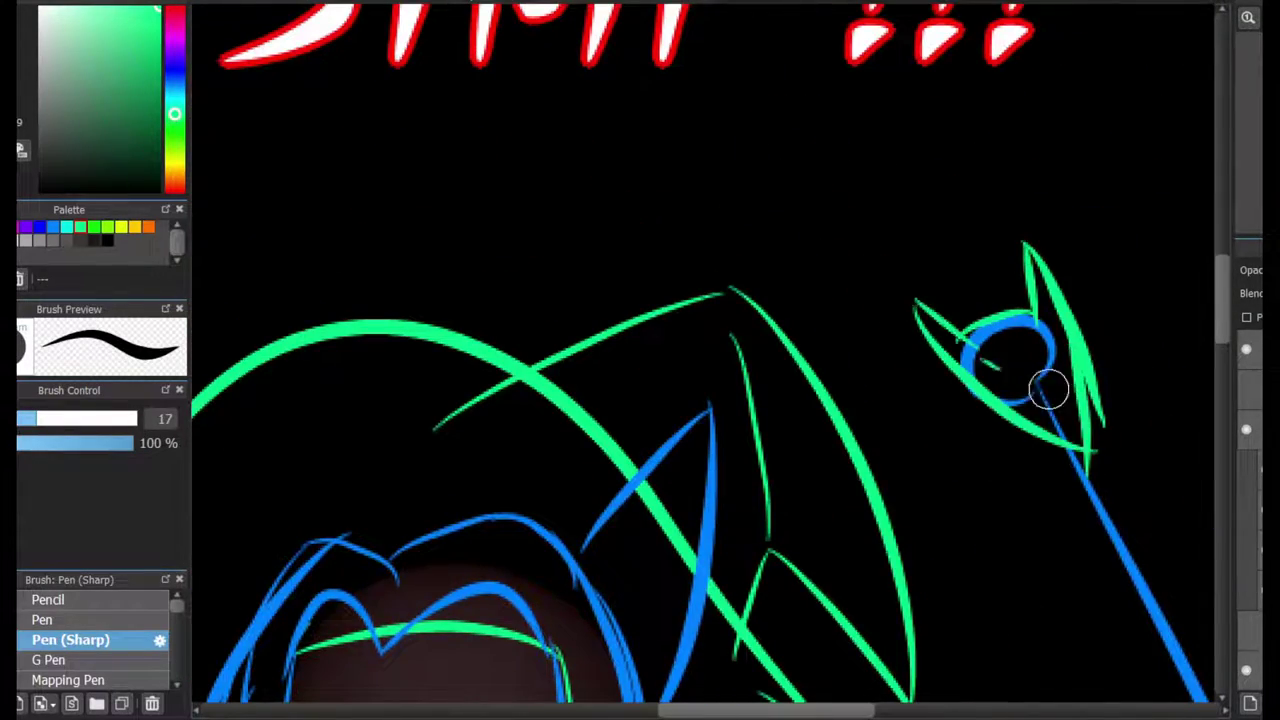
drag(980, 198, 1045, 275)
mouse_move(900, 215)
mouse_down()
mouse_move(1080, 500)
mouse_move(1137, 82)
mouse_up()
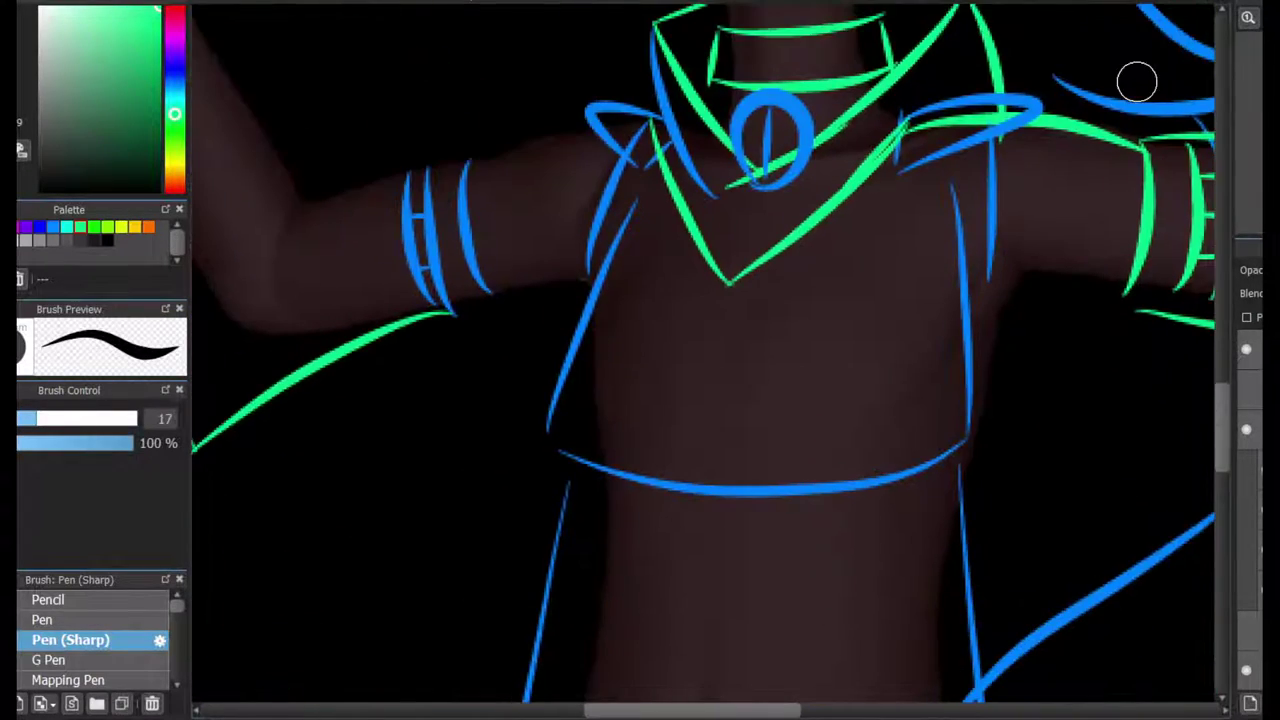
- Sketch the inner sleeve edges on both upper arms, curving down to meet the hanging sleeves' undersides, in green
scroll(672, 245, up, 2)
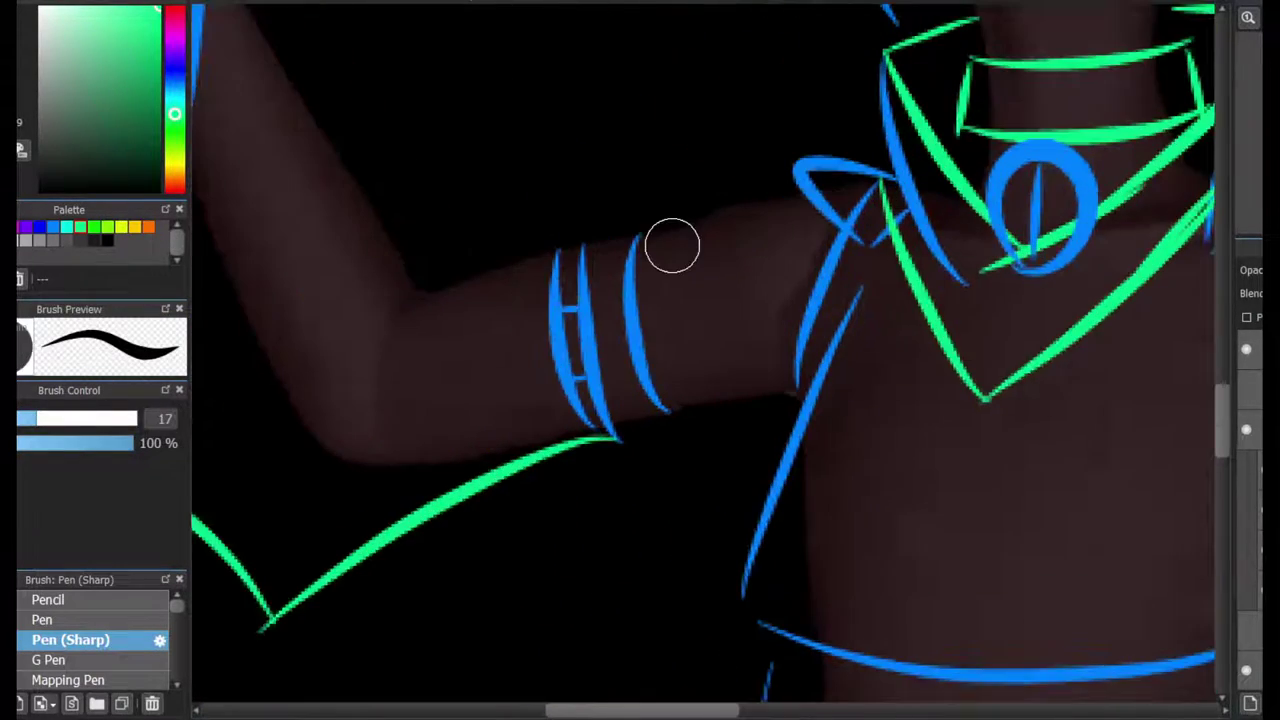
drag(600, 442, 740, 418)
drag(636, 232, 648, 402)
key(h)
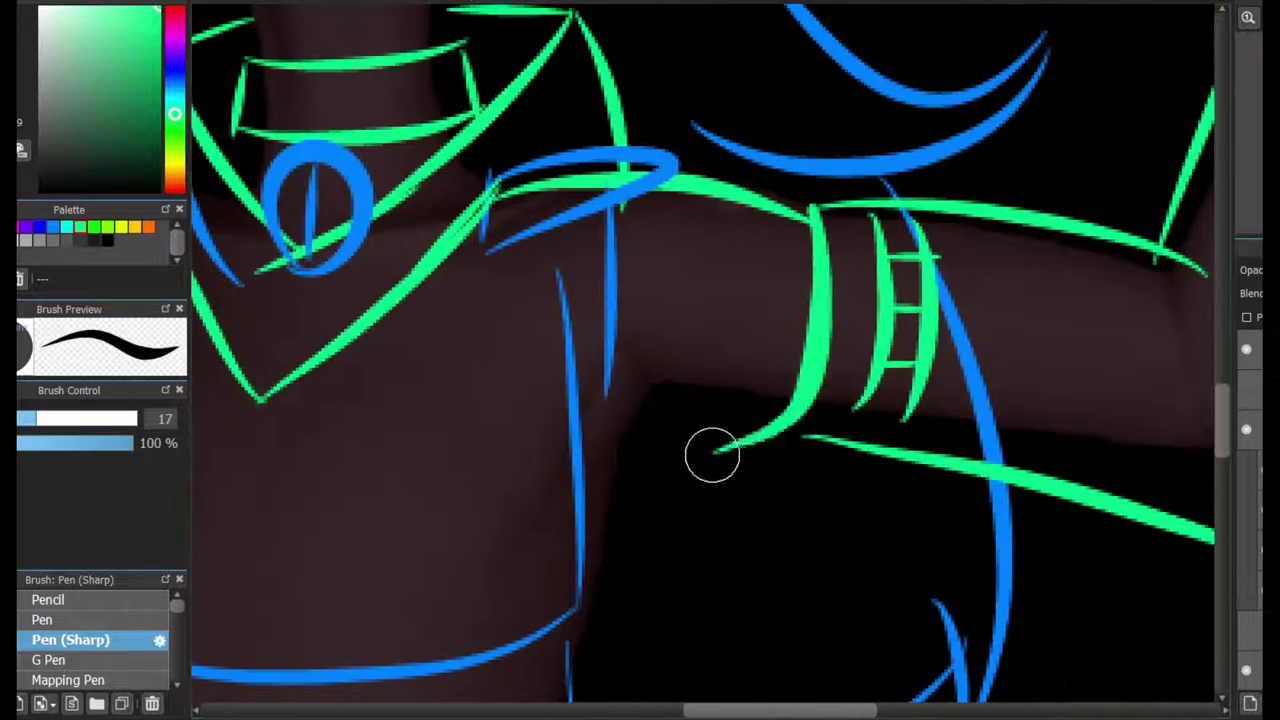
drag(830, 295, 728, 443)
key(h)
scroll(808, 466, up, 2)
scroll(777, 294, down, 2)
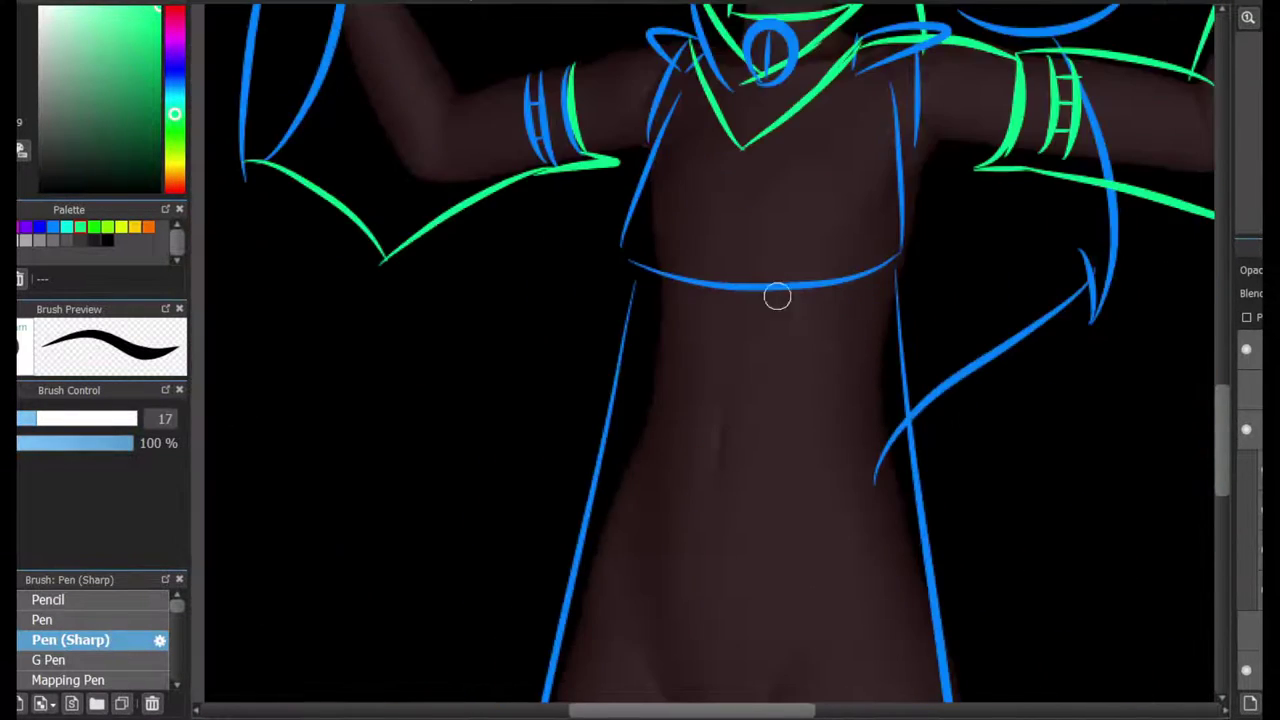
- Sketch the top's two curved sides and a short accent on its lower hem over the blue torso lines in green
drag(918, 152, 945, 432)
key(ctrl+z)
drag(929, 166, 835, 462)
drag(612, 172, 580, 460)
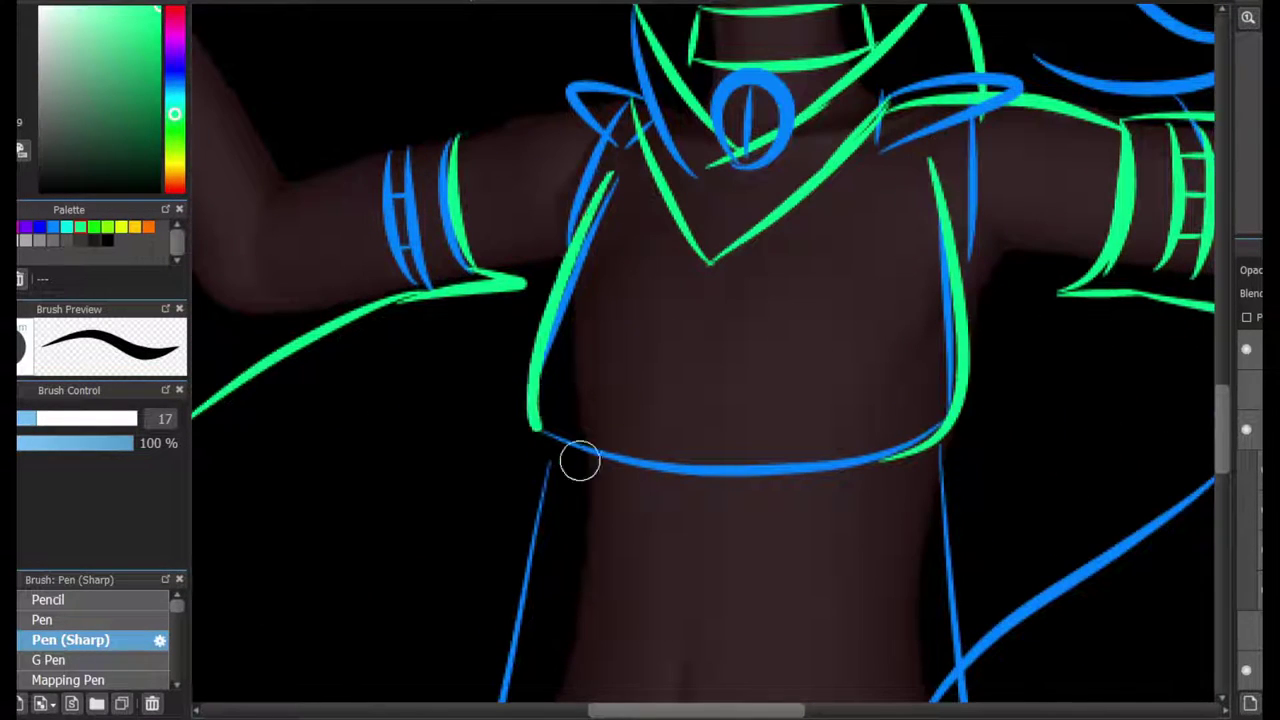
drag(760, 466, 665, 468)
- Draw a green centre seam from the V-neckline's tip down the top and robe to the canvas edge
drag(710, 281, 712, 466)
scroll(712, 466, down, 2)
scroll(814, 180, down, 3)
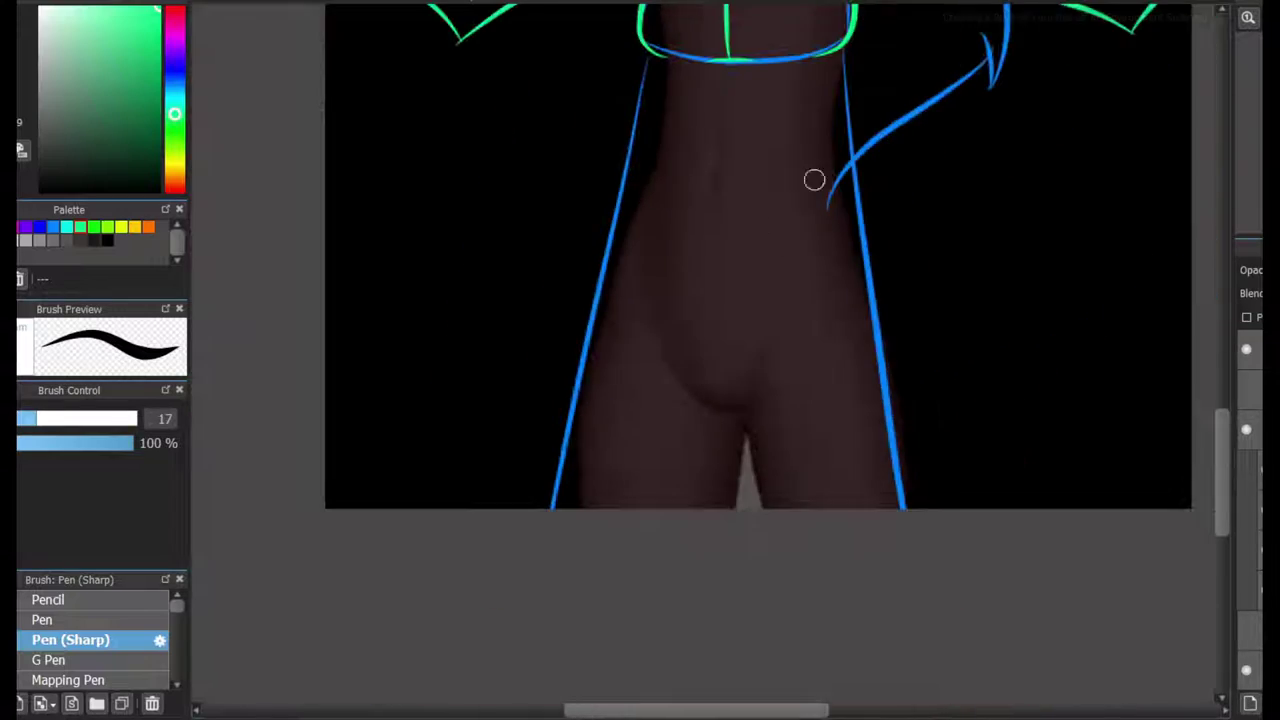
drag(733, 62, 700, 491)
- Sketch oval irises in both of the girl's eyes in green
scroll(700, 491, down, 2)
scroll(800, 360, up, 3)
scroll(800, 360, down, 2)
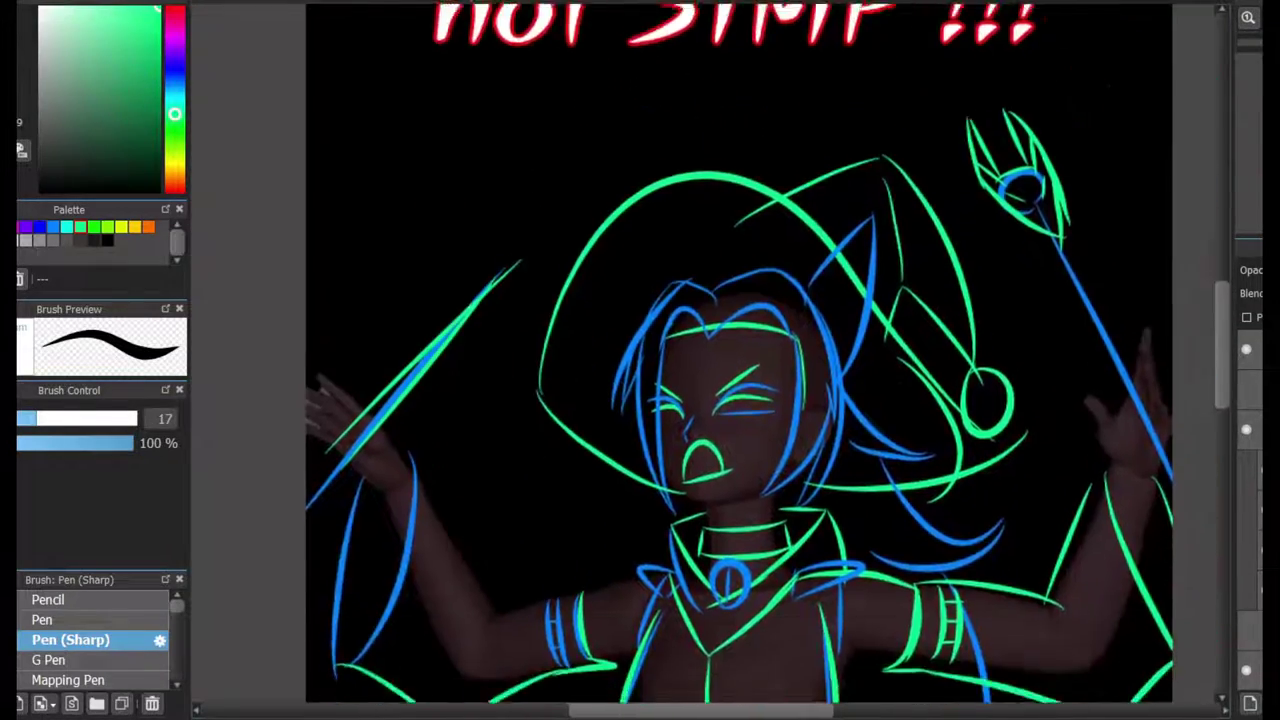
scroll(800, 360, up, 2)
scroll(800, 360, down, 3)
scroll(540, 217, up, 3)
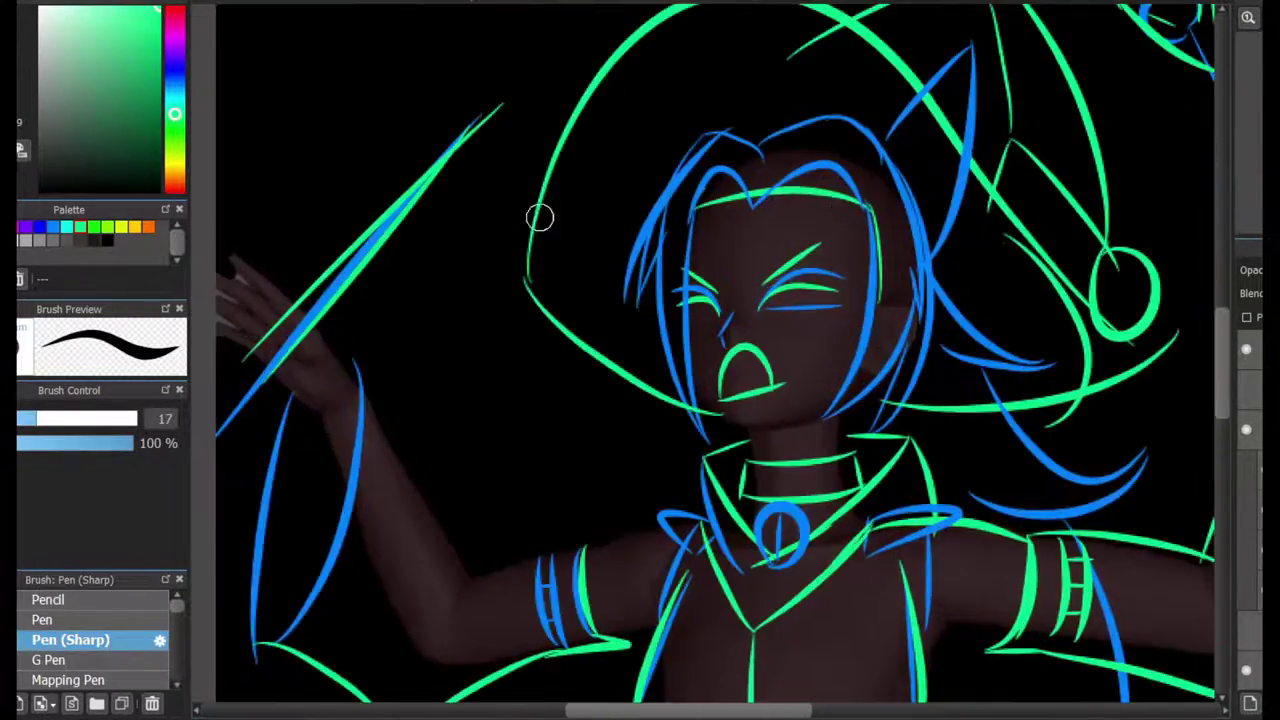
scroll(741, 428, up, 2)
drag(840, 212, 837, 246)
scroll(755, 222, down, 2)
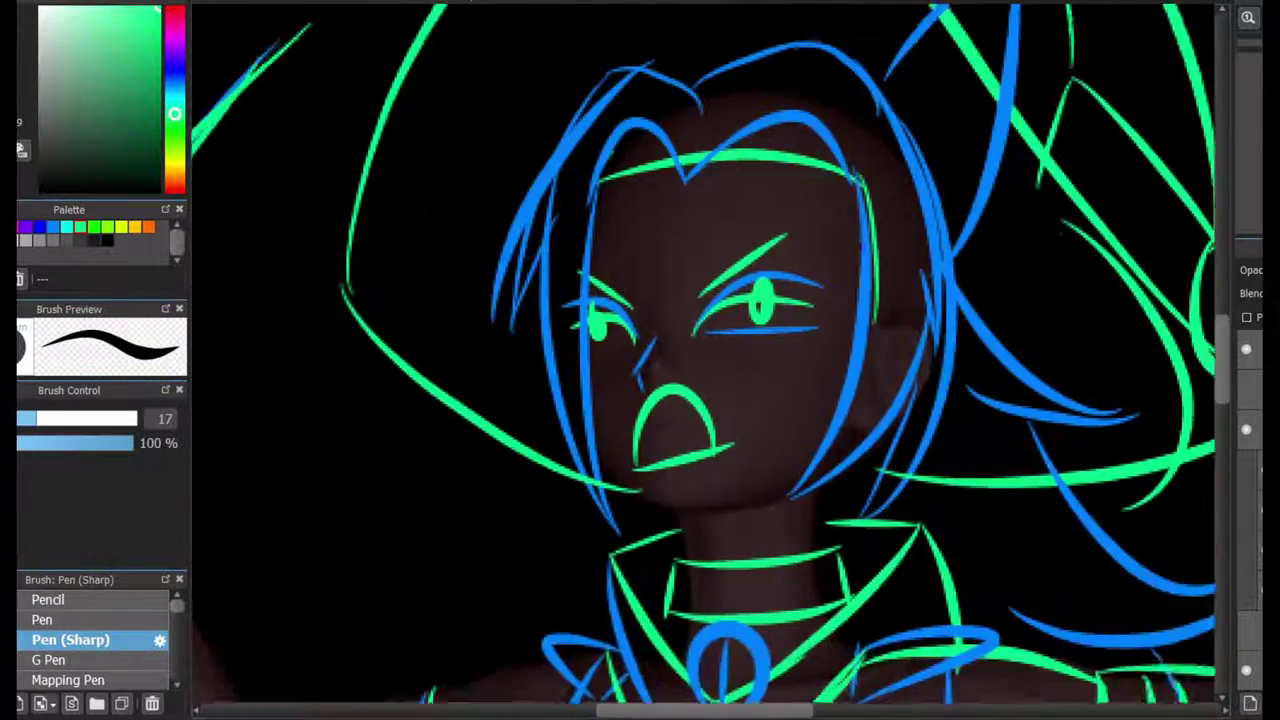
- Sketch a slanted belt with buckle marks across the hips and a rounded pouch hanging at its raised end in green
scroll(841, 149, up, 2)
scroll(1010, 470, down, 2)
scroll(960, 300, up, 3)
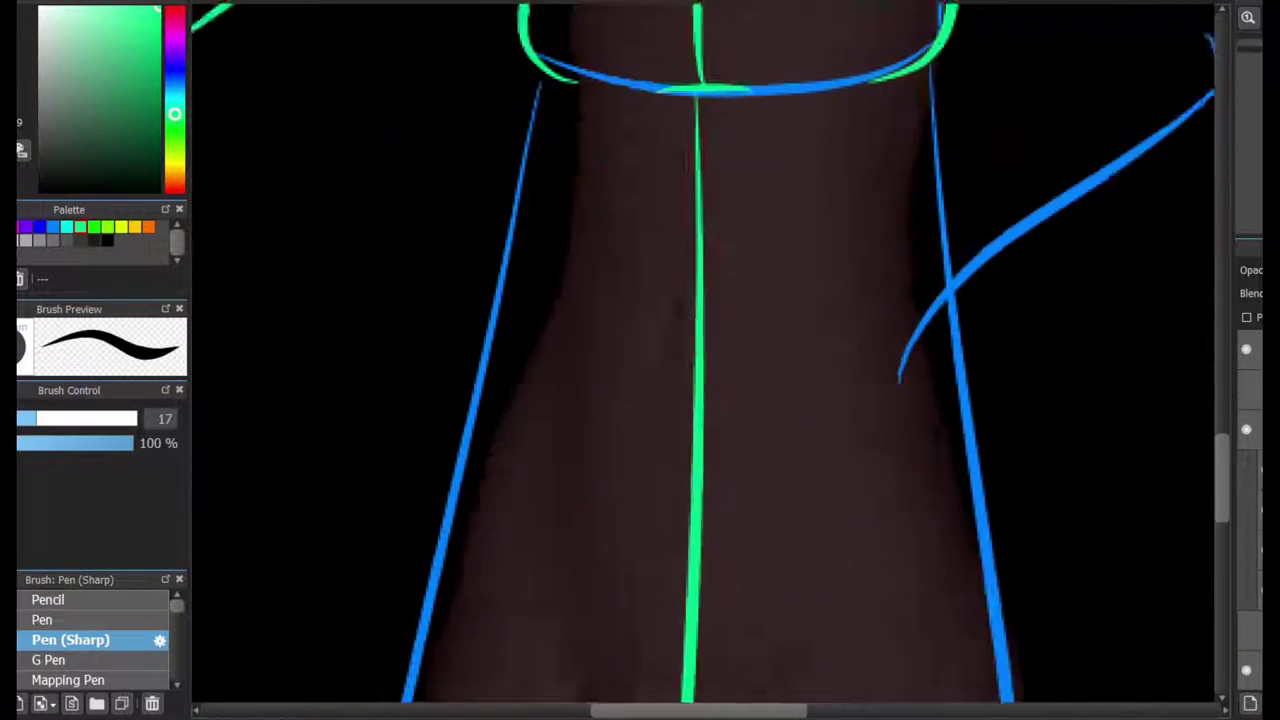
mouse_move(471, 423)
mouse_down()
mouse_move(940, 106)
mouse_move(510, 265)
mouse_up()
key(ctrl+z)
drag(765, 195, 800, 285)
drag(647, 238, 672, 338)
drag(495, 405, 985, 185)
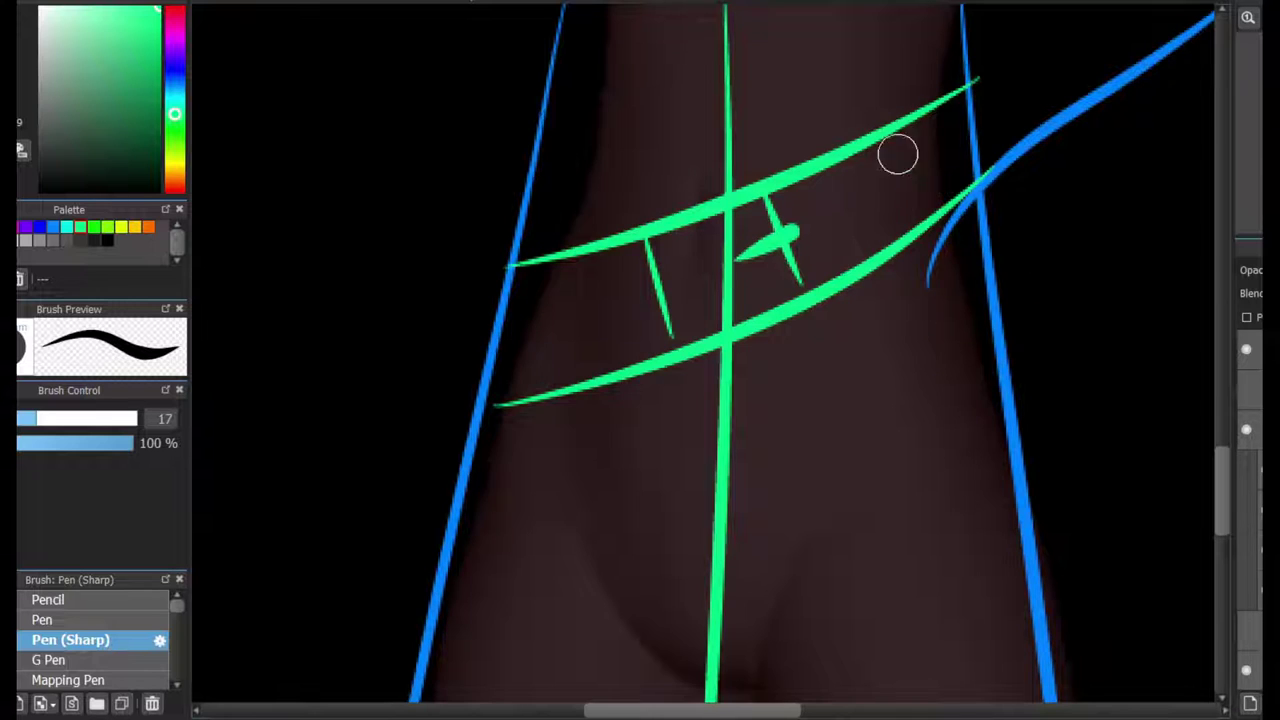
drag(900, 225, 1043, 311)
scroll(1000, 300, down, 1)
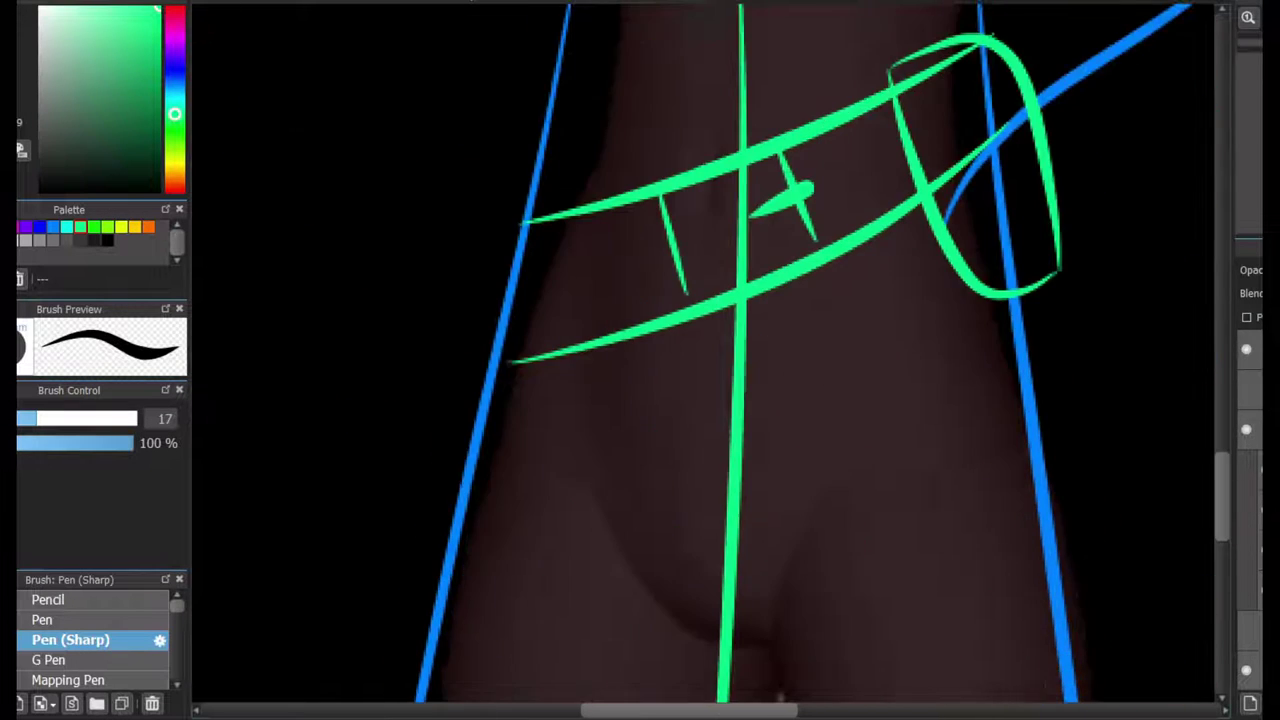
drag(485, 428, 517, 452)
drag(508, 360, 1060, 445)
key(ctrl+z)
- Erase the old lines of the diagonal stick at the raised hand and redraw it as one long green stroke
scroll(686, 540, down, 2)
scroll(700, 400, up, 1)
key(e)
drag(520, 500, 786, 157)
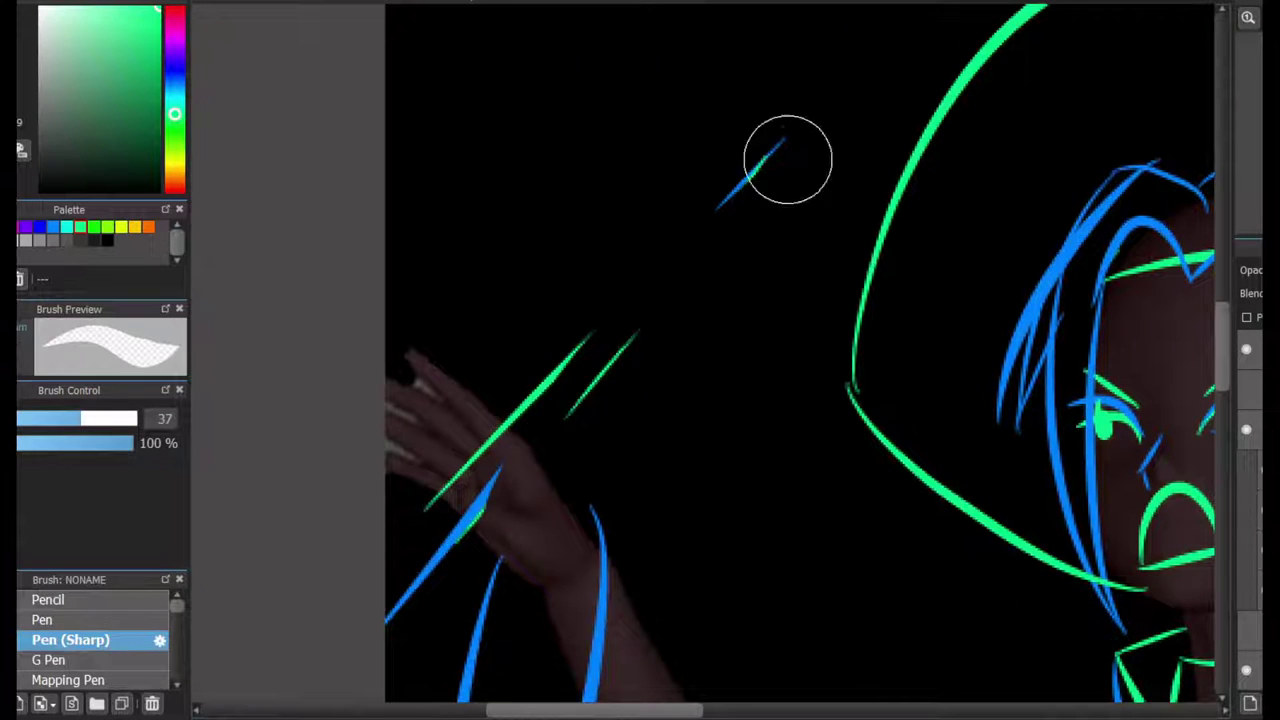
drag(600, 360, 430, 570)
key(b)
mouse_move(429, 523)
mouse_down()
mouse_move(851, 34)
mouse_move(311, 614)
mouse_up()
key(ctrl+z)
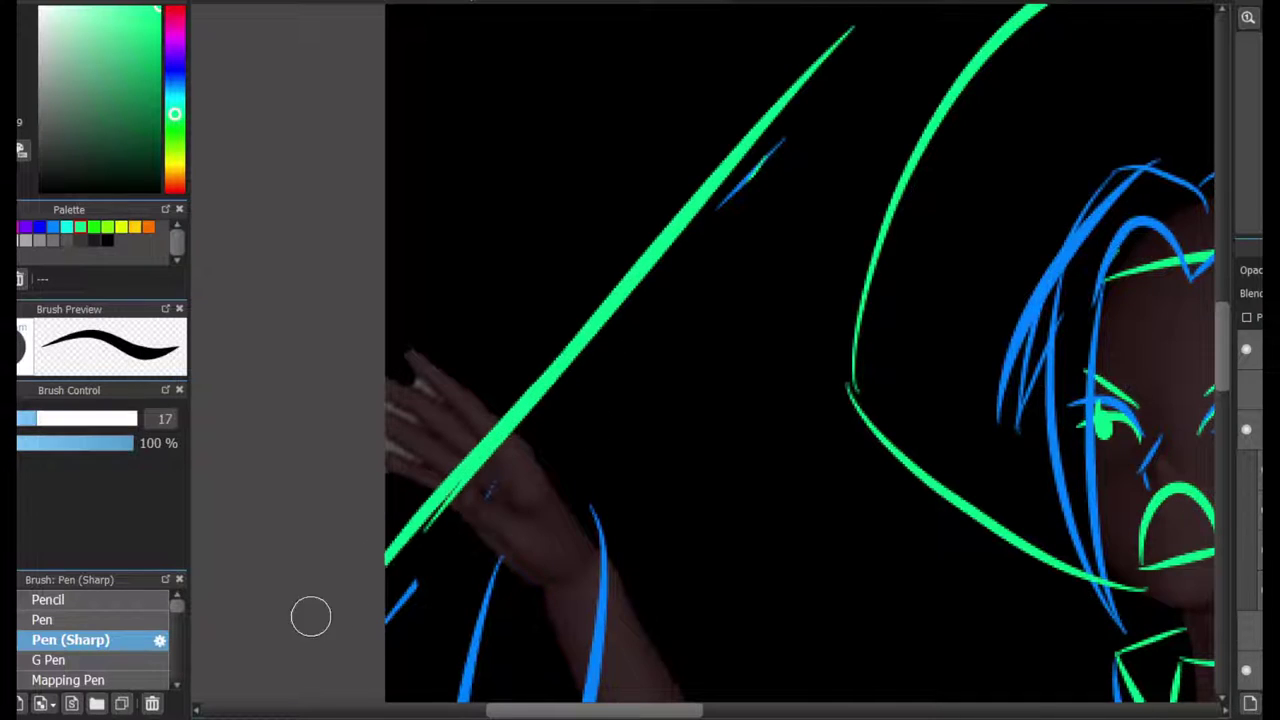
- Switch to blue and sketch a narrow rectangular grip around the stick where the hand holds it
key(x)
scroll(393, 466, up, 1)
mouse_move(393, 466)
mouse_down()
mouse_move(466, 337)
mouse_move(369, 518)
mouse_up()
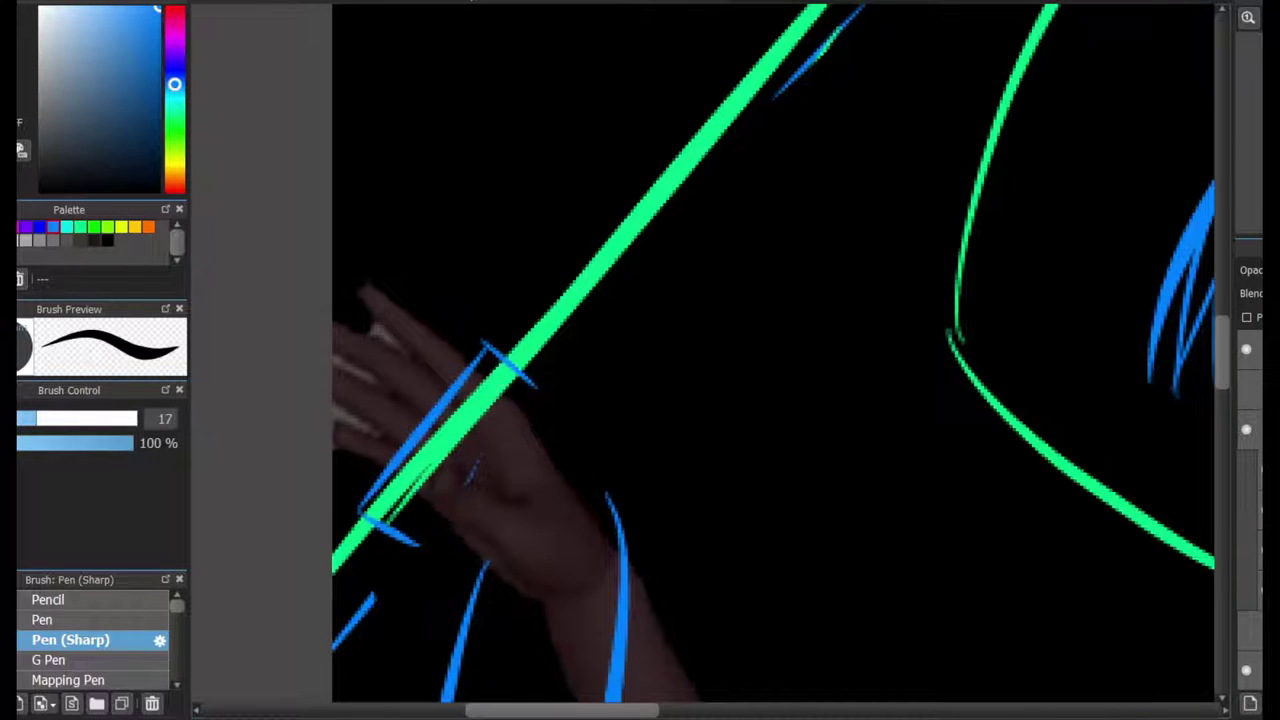
drag(528, 382, 418, 545)
scroll(669, 371, down, 4)
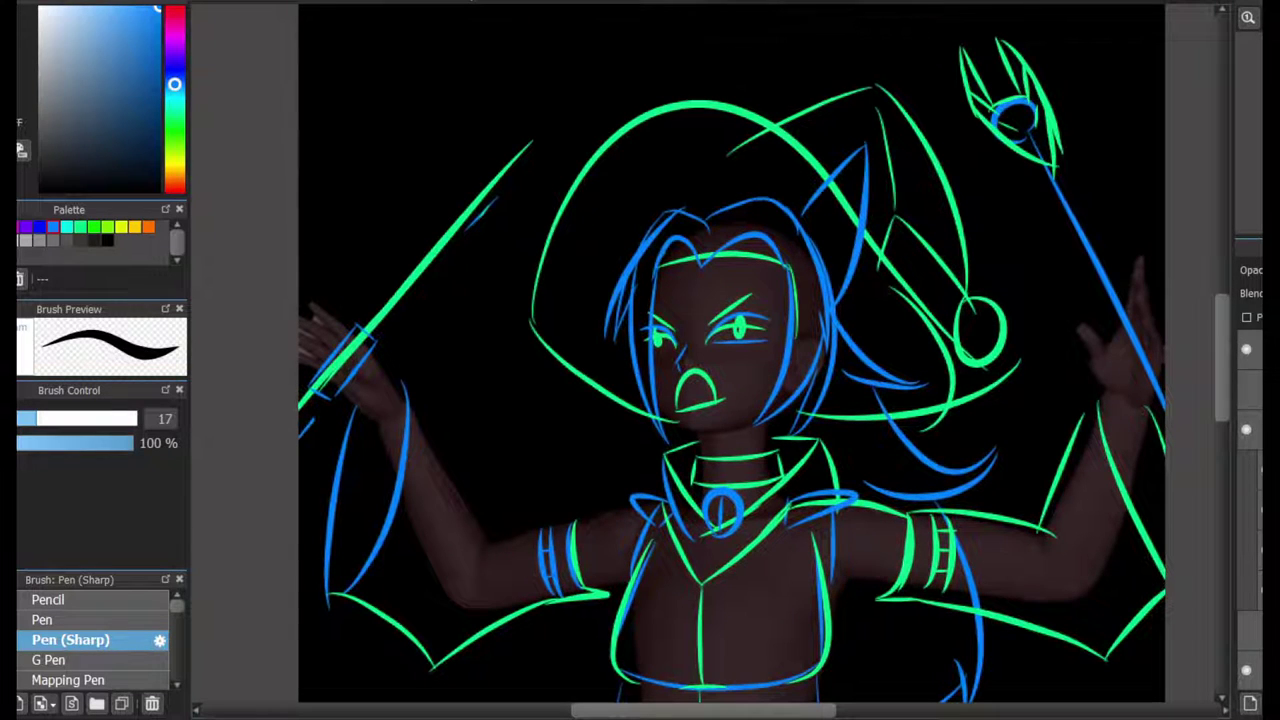
- Sketch a curved shape with a jagged, pointed tip sweeping out beside the robe near the canvas bottom in blue
scroll(689, 344, down, 5)
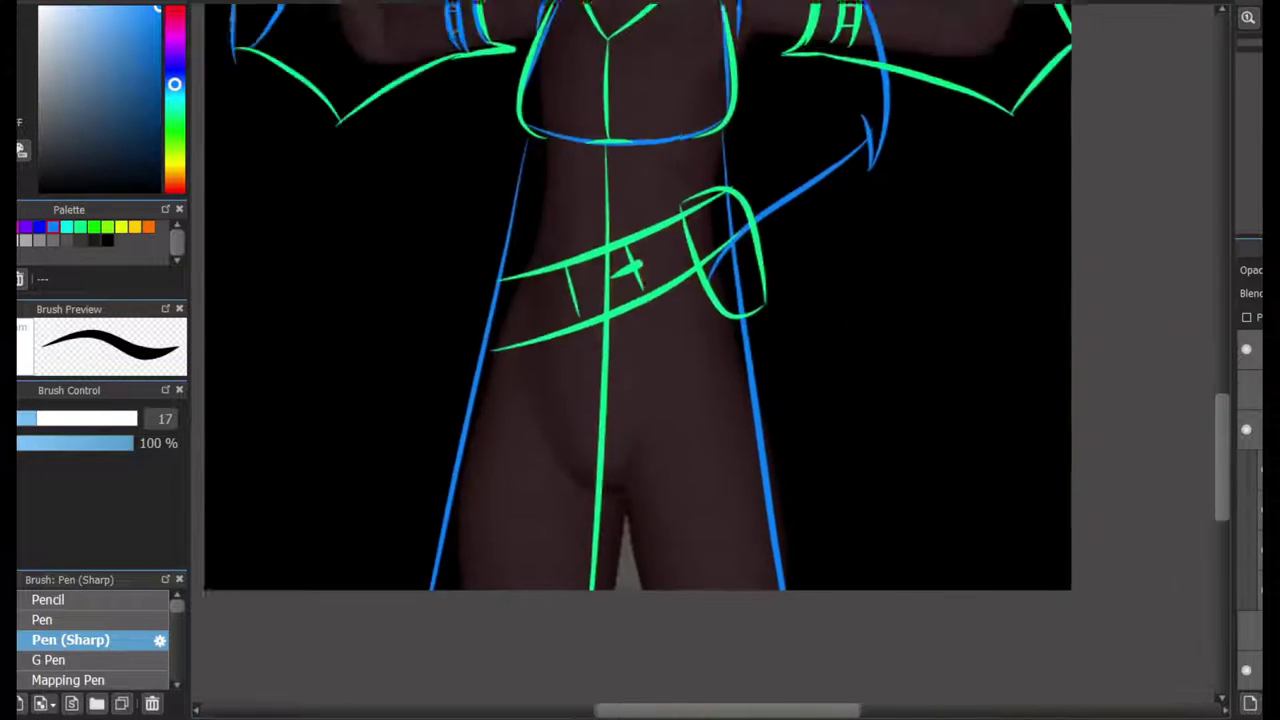
drag(1013, 456, 946, 638)
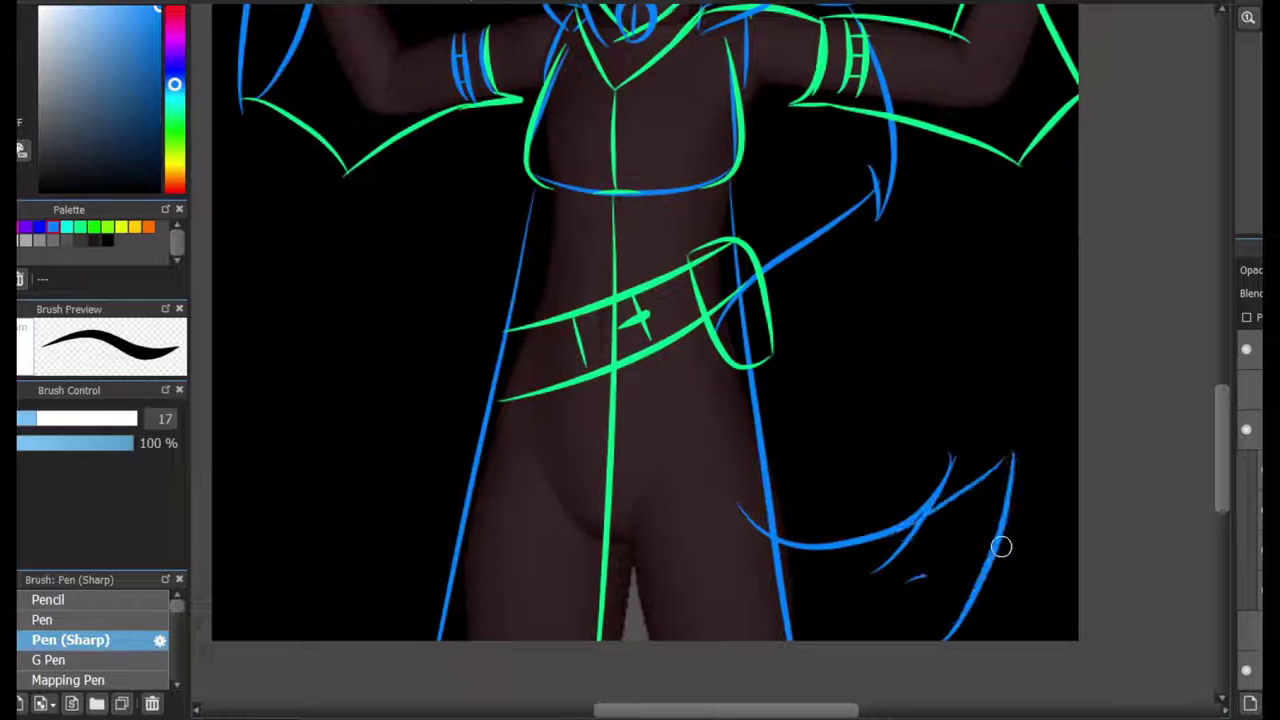
scroll(727, 483, up, 5)
scroll(727, 483, down, 5)
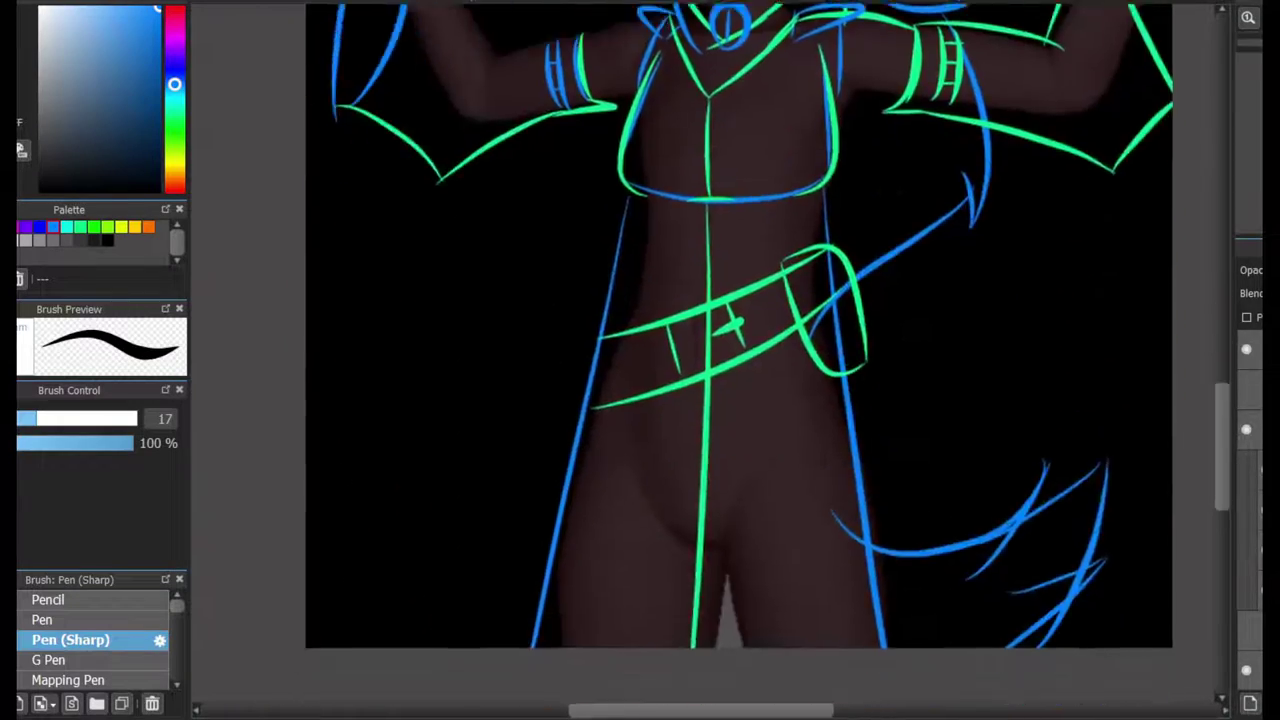
scroll(727, 483, up, 5)
scroll(810, 360, down, 5)
- Redraw the iris of the narrower eye and add lower-lid strokes beneath it in blue
scroll(810, 360, up, 5)
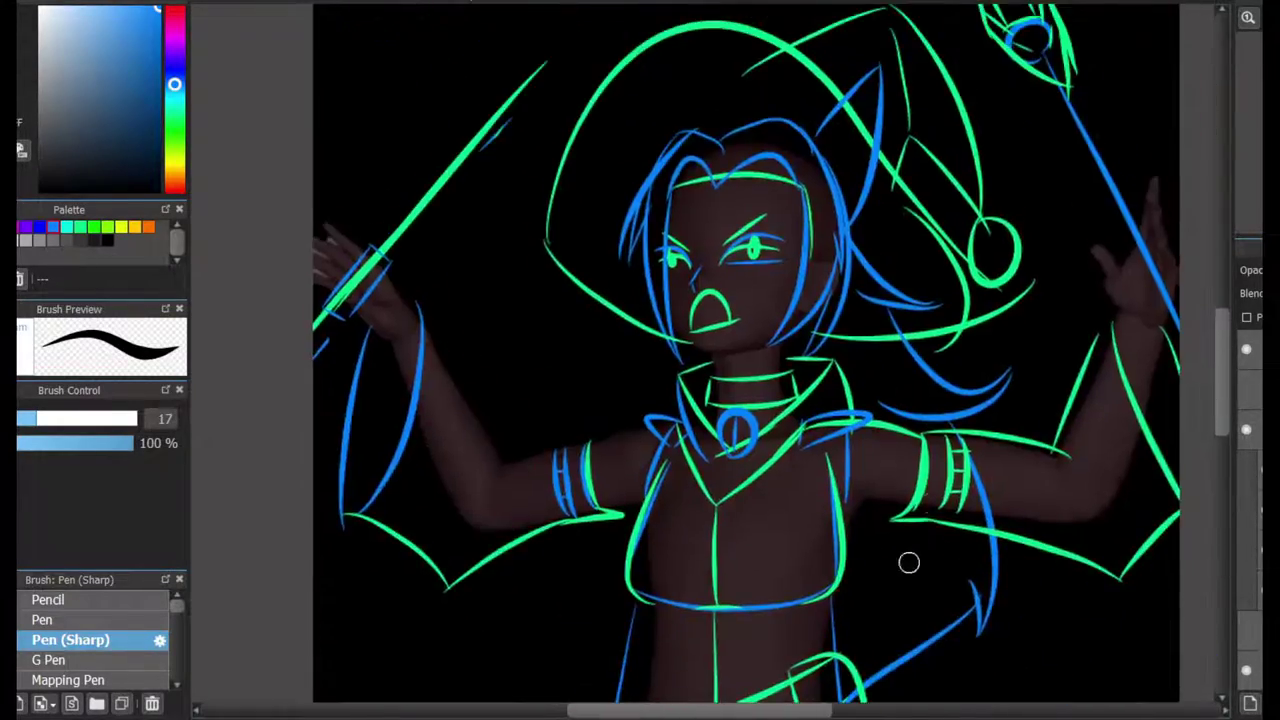
scroll(908, 560, up, 2)
scroll(950, 492, down, 2)
scroll(950, 492, left, 5)
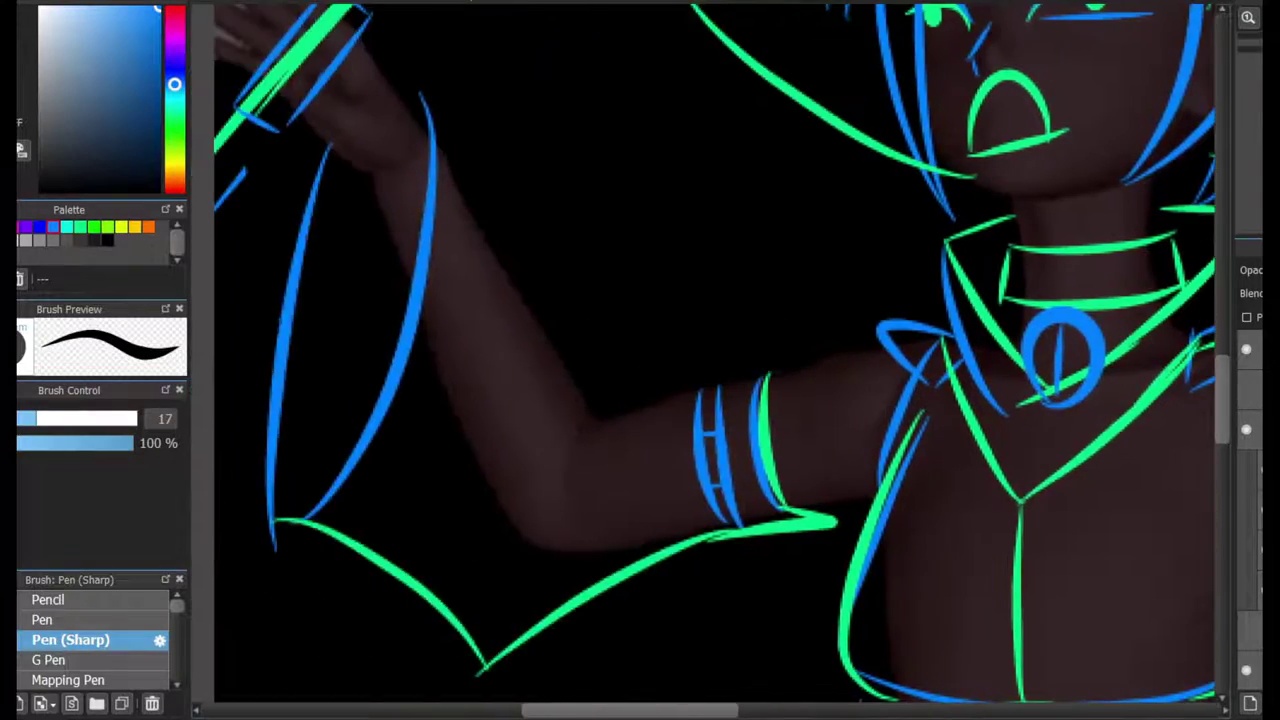
scroll(950, 492, right, 5)
scroll(700, 300, up, 2)
scroll(777, 328, up, 3)
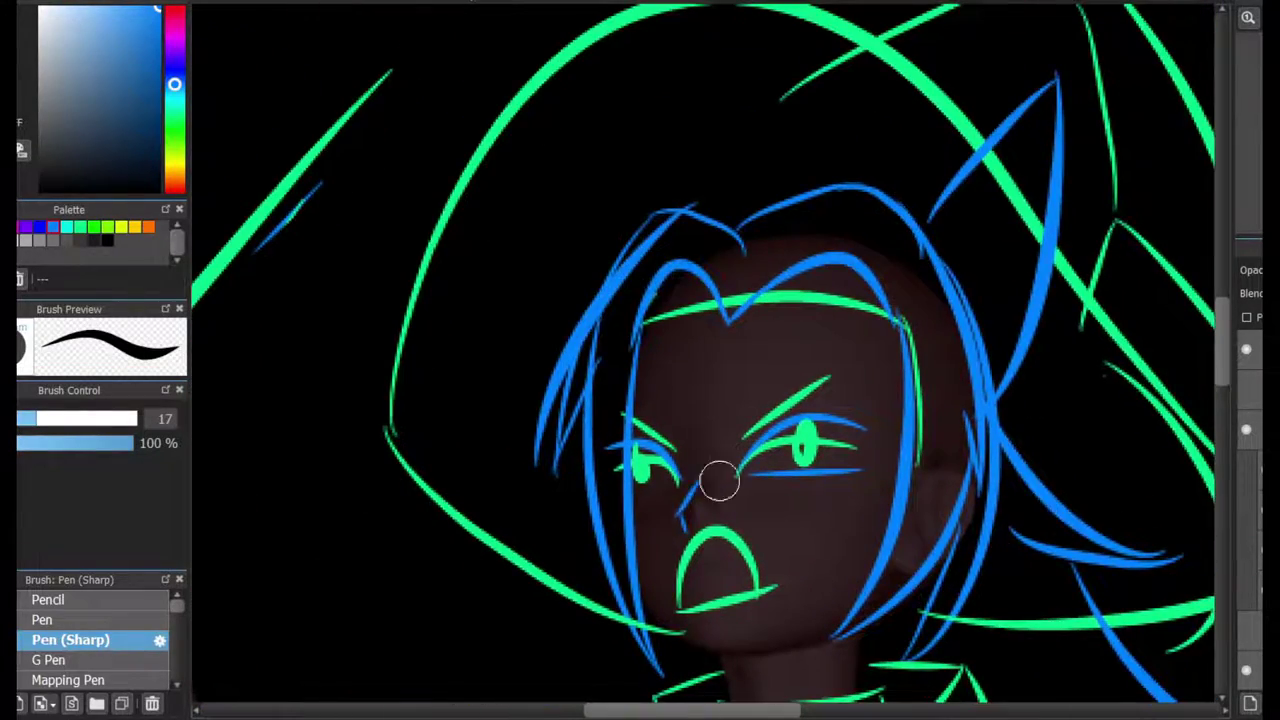
scroll(634, 486, up, 1)
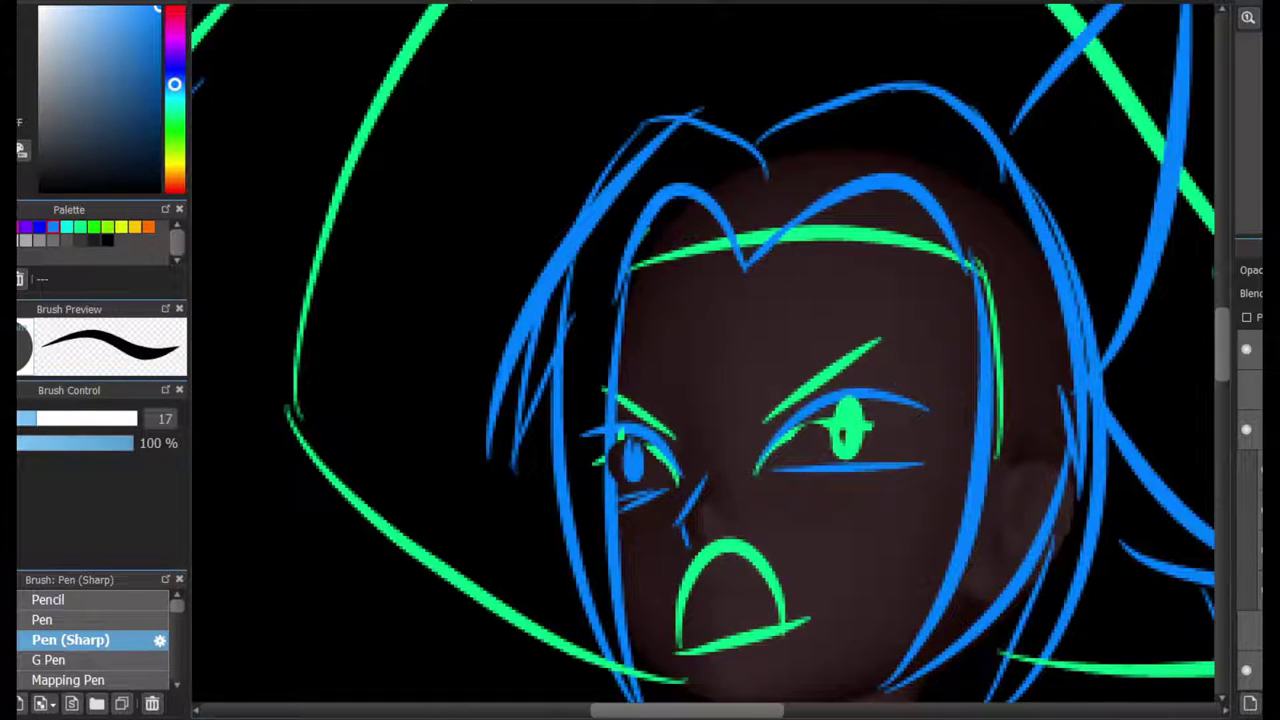
- Select the "You shall not SIMP !!!" lettering, strip its red outline and recolour it solid white
key(ctrl+0)
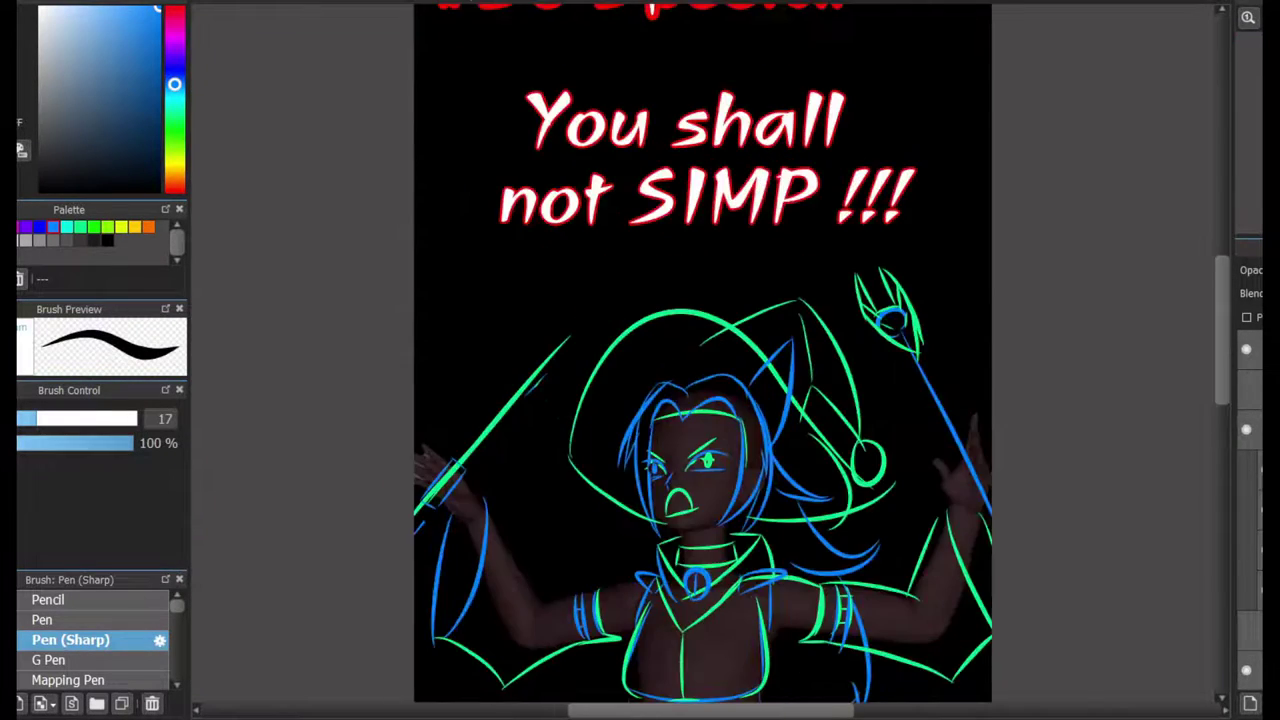
key(ctrl+a)
scroll(725, 235, up, 3)
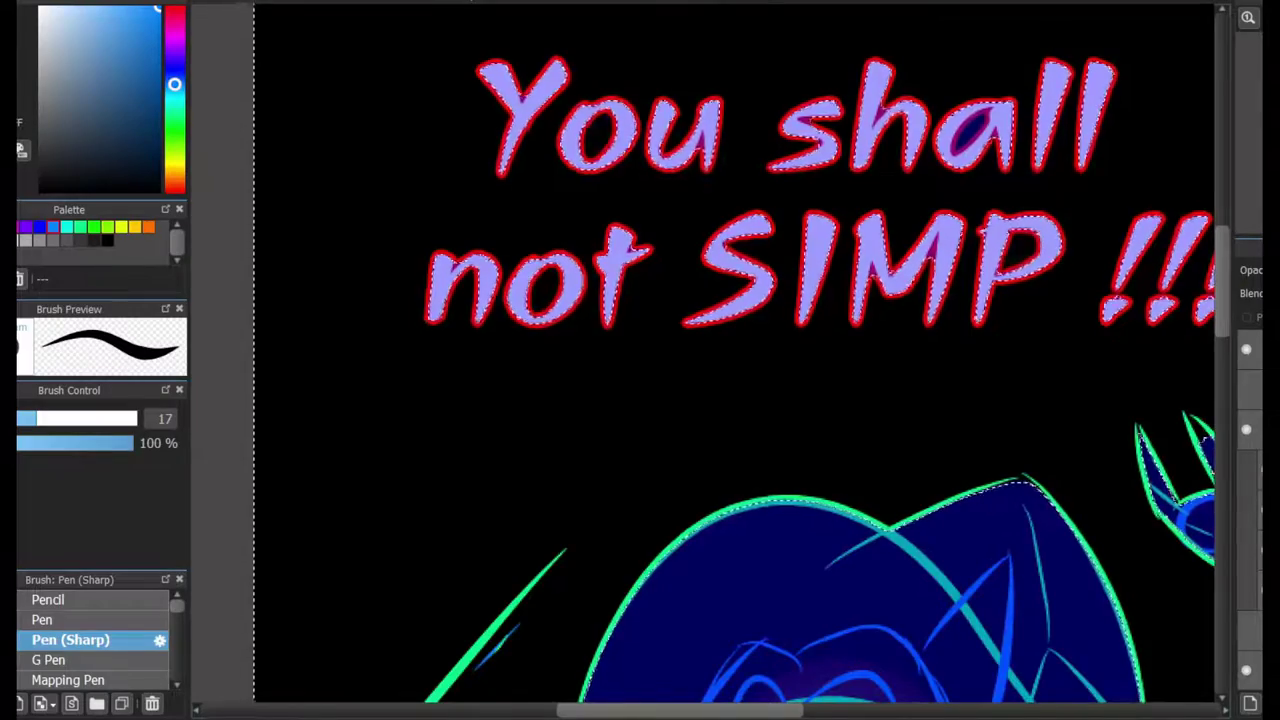
scroll(725, 235, down, 1)
key(ctrl+d)
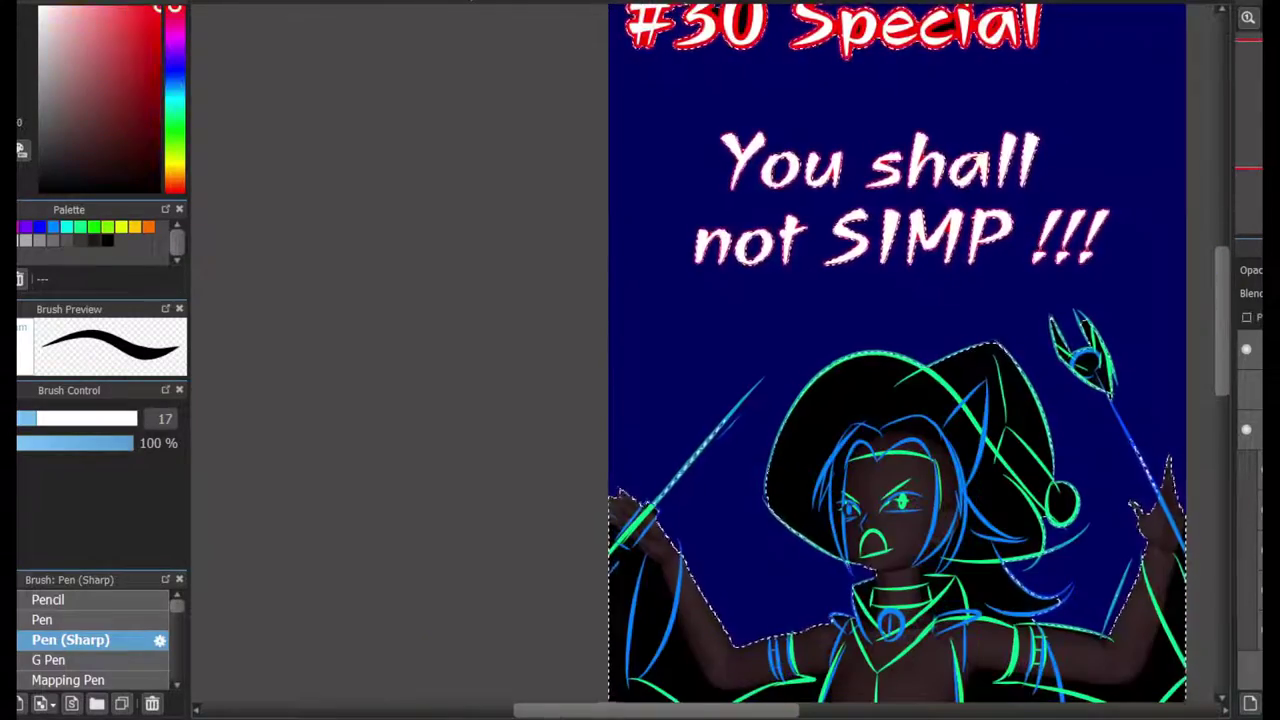
key(Delete)
scroll(830, 200, up, 3)
scroll(830, 200, down, 3)
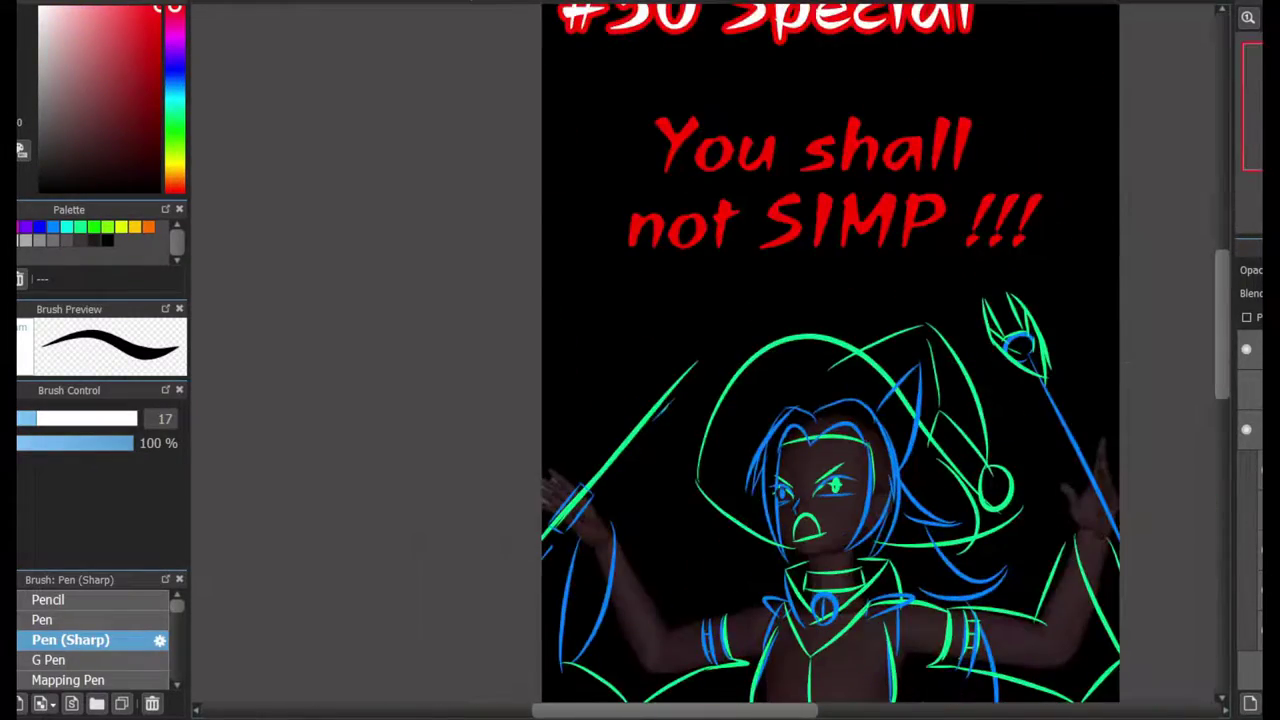
click(174, 160)
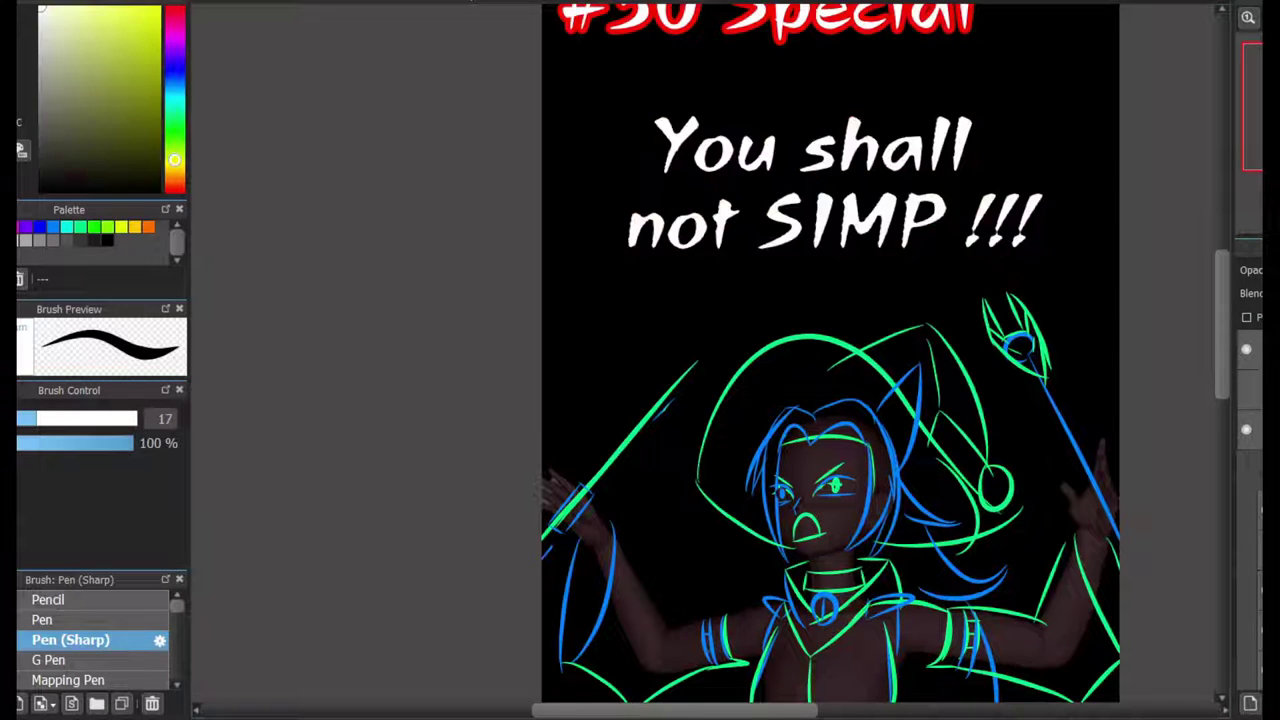
- Warp the "You shall not SIMP !!!" lettering with a 3-column, 3-row mesh transform so it arches above the hat
key(ctrl+shift+t)
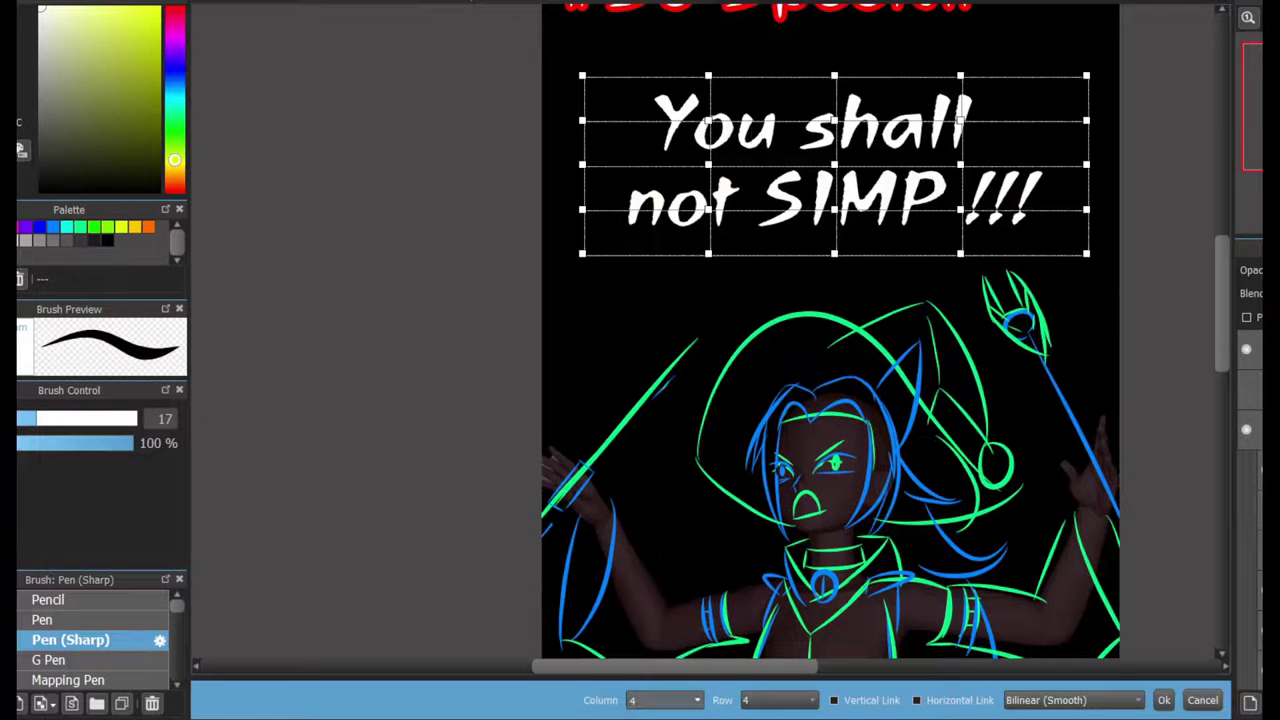
key(Up)
key(Up)
key(Up)
key(Up)
key(Up)
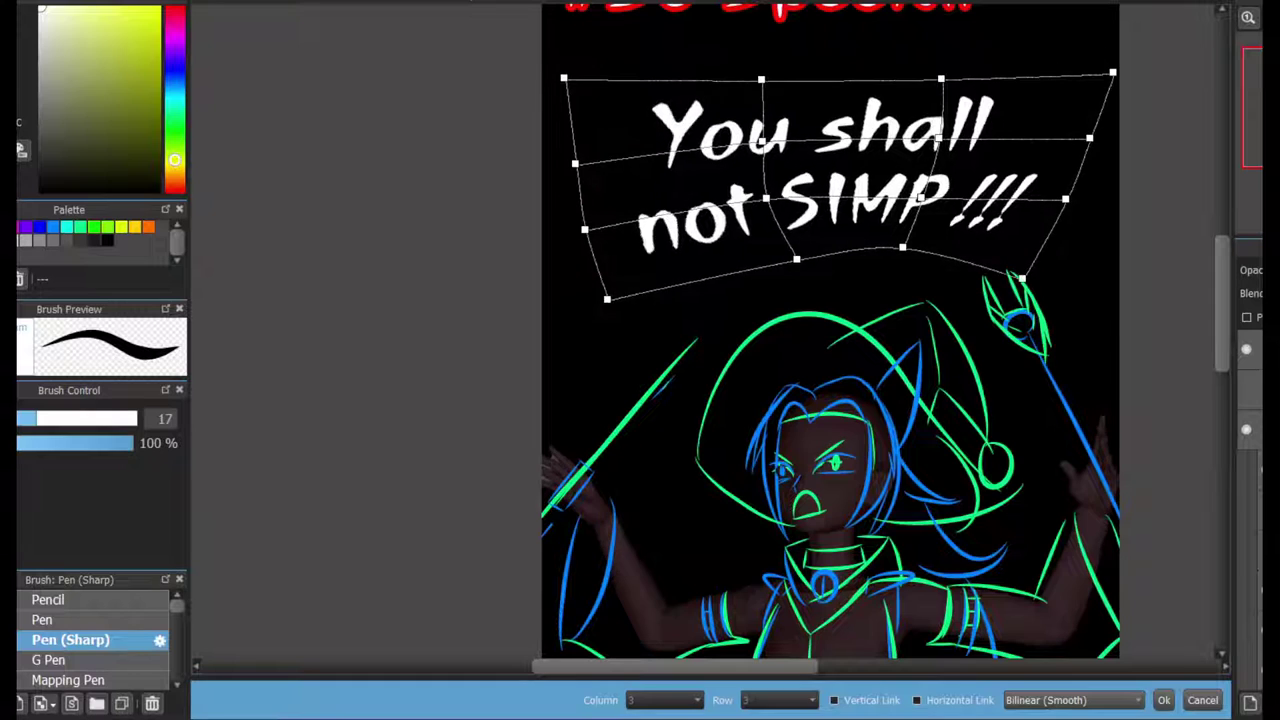
key(Return)
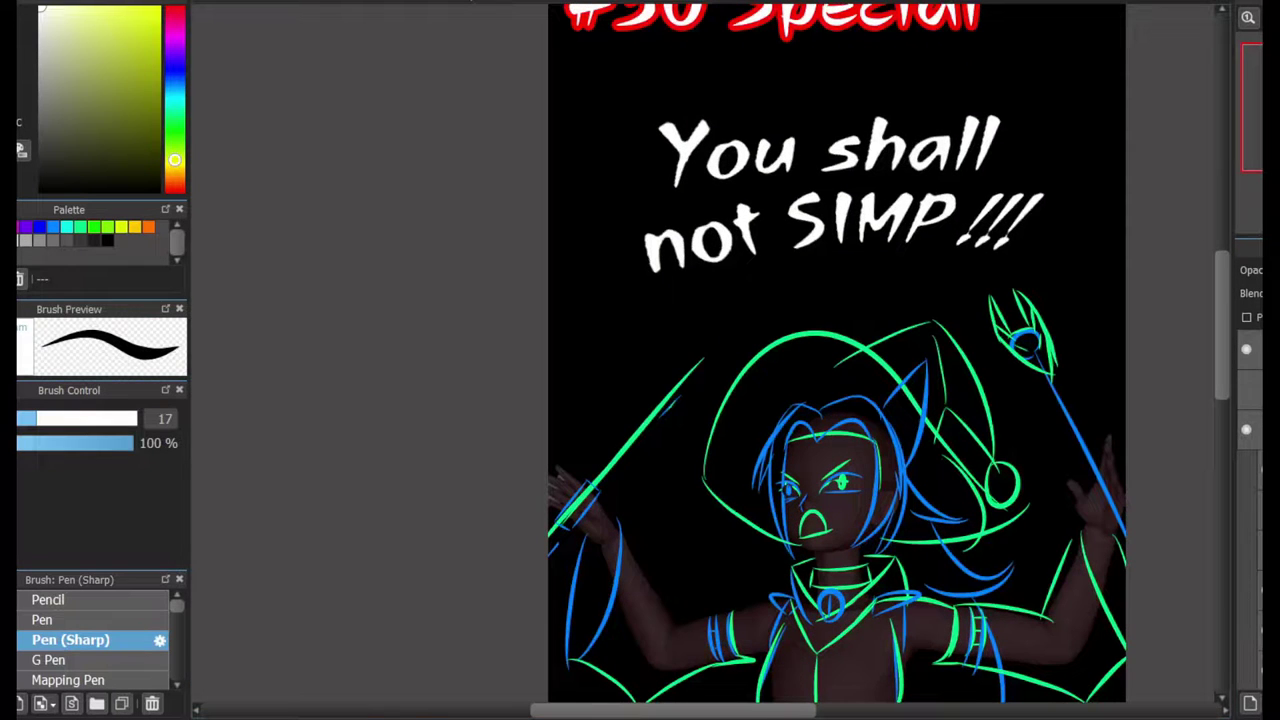
- Fade the coloured sketch and ink the parted front hair strands framing the face and the jawline in white
scroll(840, 360, down, 5)
scroll(840, 360, up, 5)
scroll(860, 360, down, 2)
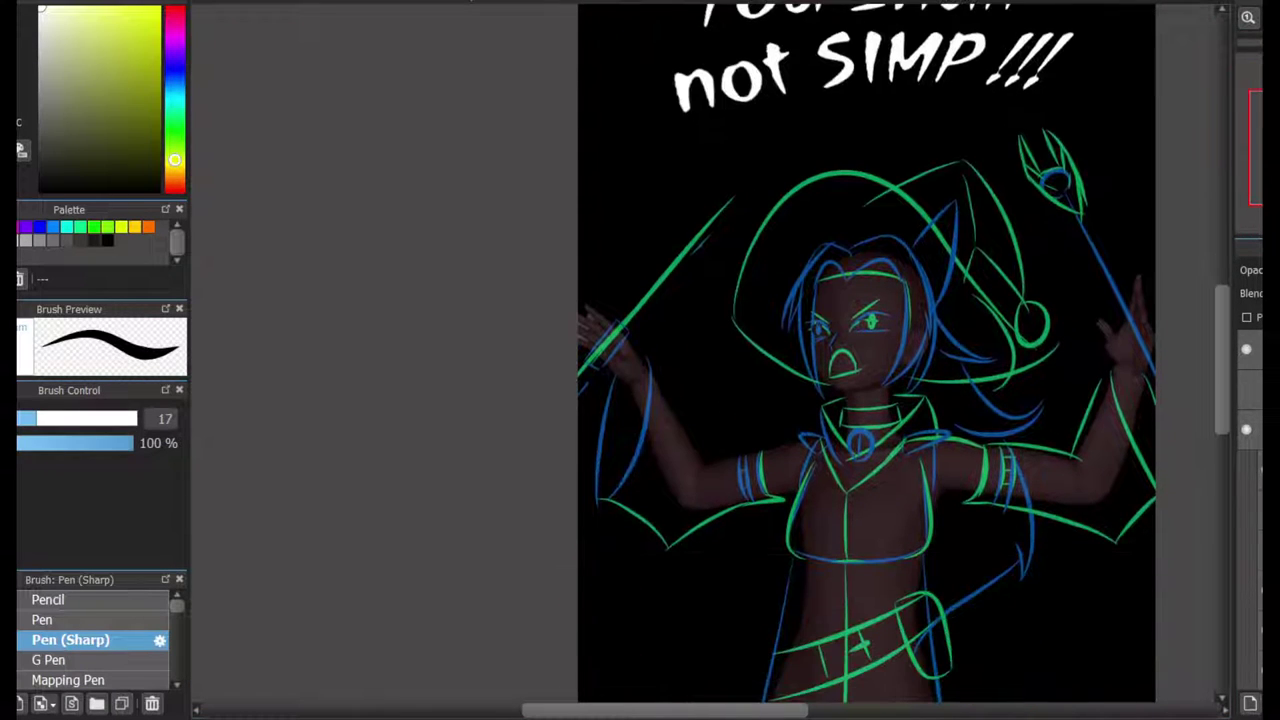
scroll(845, 330, up, 3)
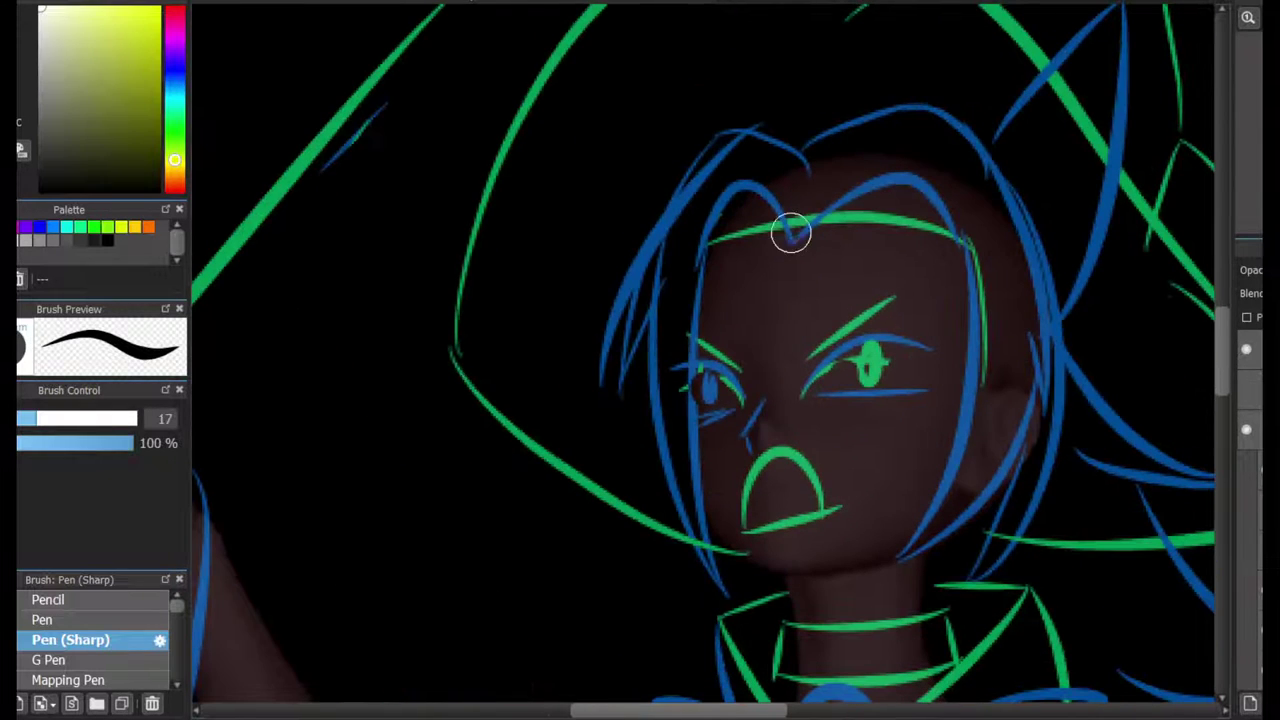
mouse_move(797, 240)
mouse_down()
mouse_move(966, 209)
mouse_move(920, 546)
mouse_move(706, 480)
mouse_move(702, 535)
mouse_up()
scroll(737, 423, down, 2)
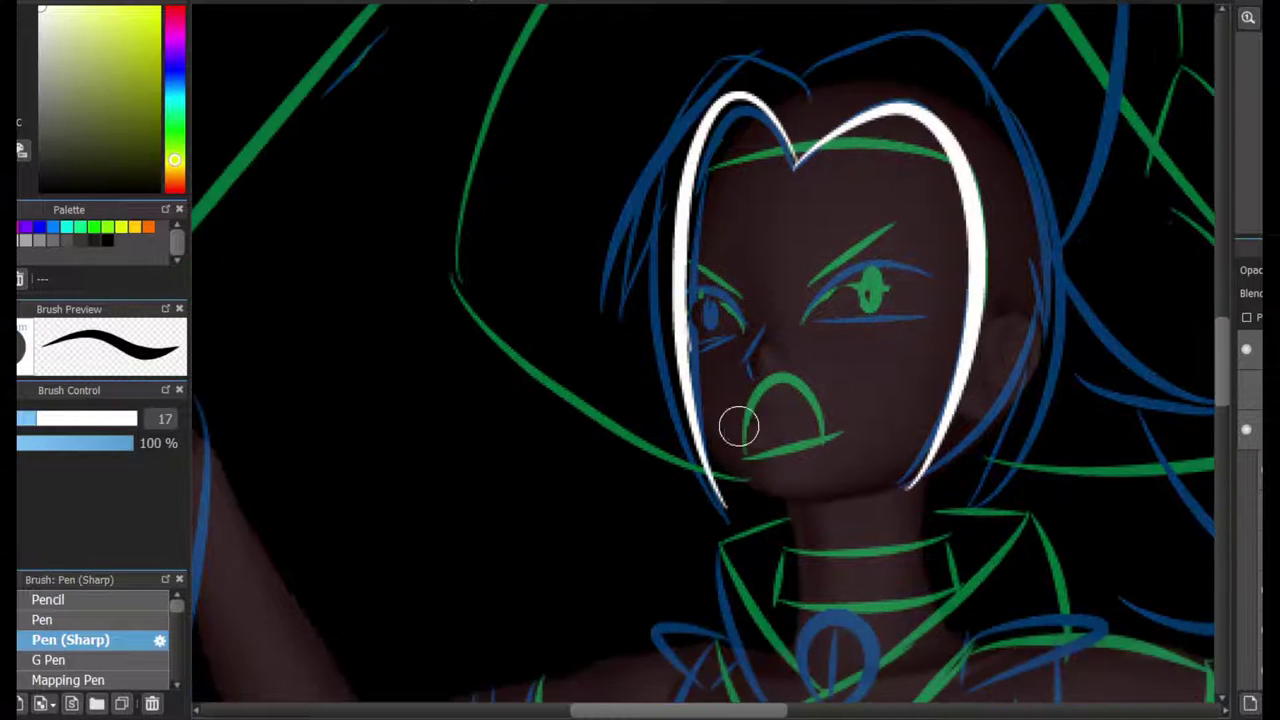
scroll(677, 377, up, 1)
drag(677, 377, 931, 487)
- Switch to red and ink the round brooch at the collar with a vertical slit in its centre
scroll(931, 487, down, 3)
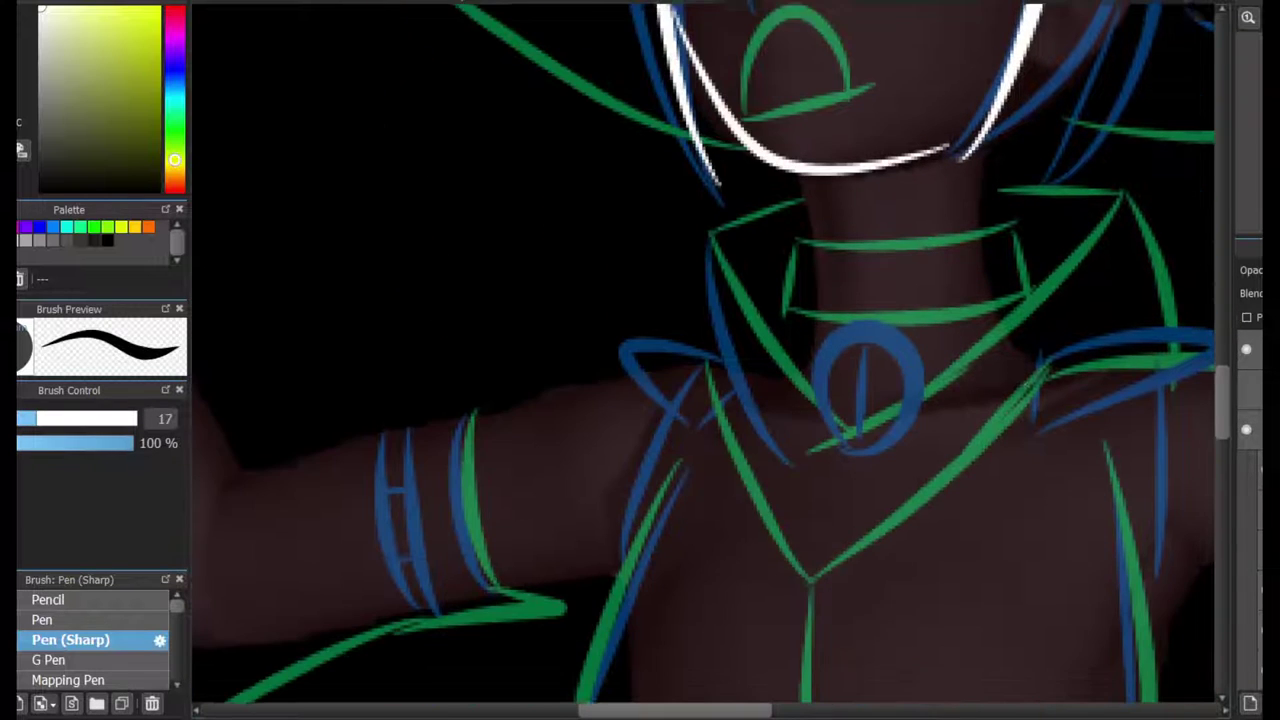
click(174, 10)
click(158, 10)
mouse_move(830, 430)
mouse_down()
mouse_move(826, 440)
mouse_move(872, 412)
mouse_up()
key(ctrl+z)
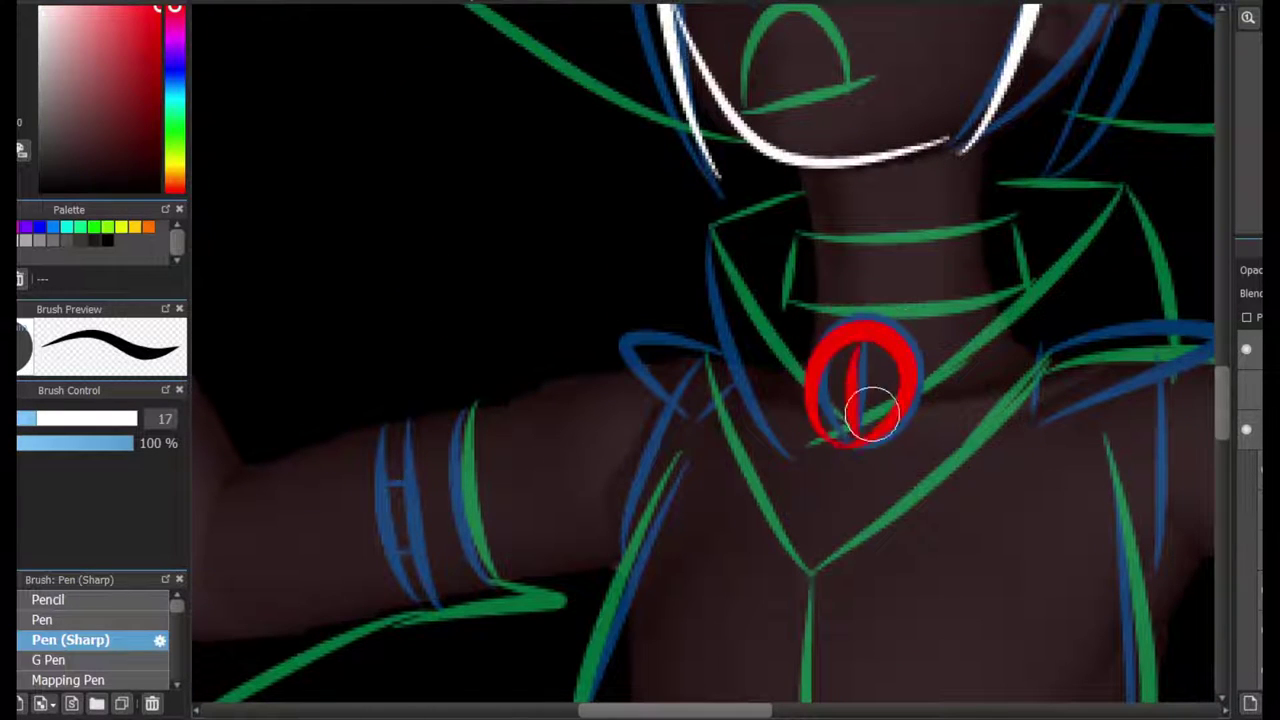
- Switch back to white and ink the neckband's upper edge and the outer hair contour on the near side of the face
key(x)
drag(806, 238, 980, 294)
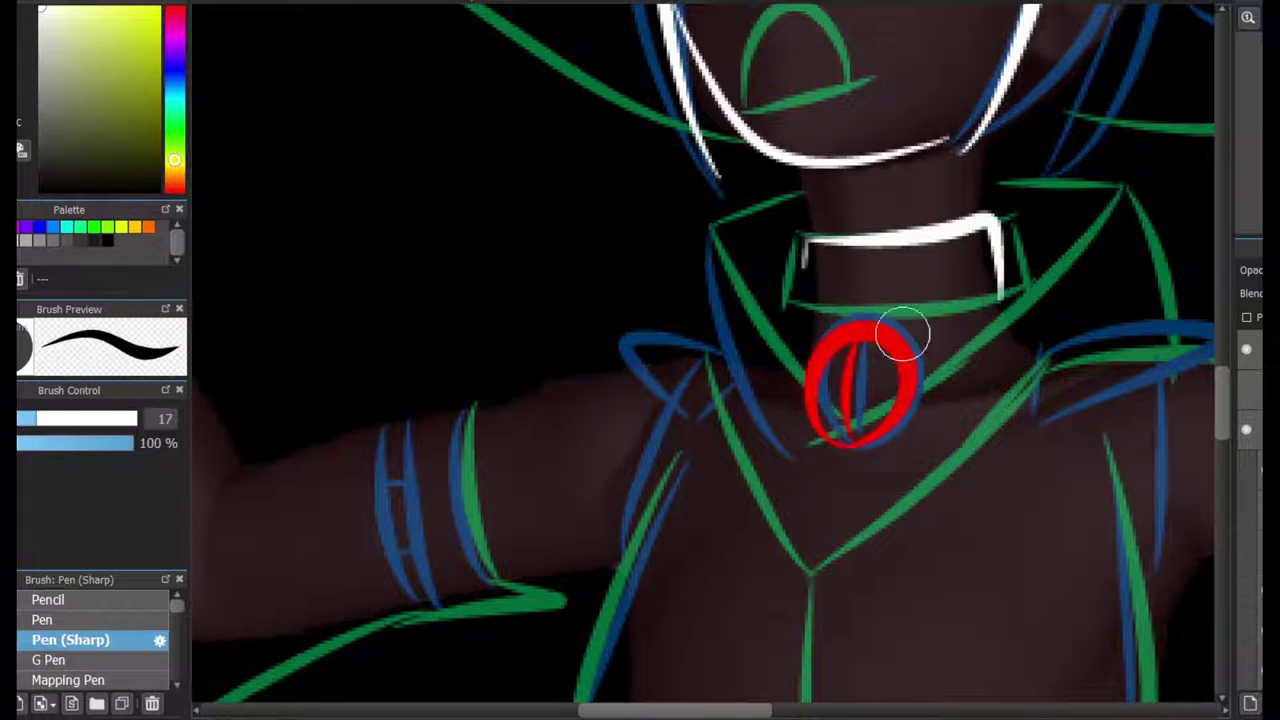
scroll(914, 137, up, 3)
mouse_move(640, 90)
mouse_down()
mouse_move(960, 223)
mouse_move(992, 452)
mouse_up()
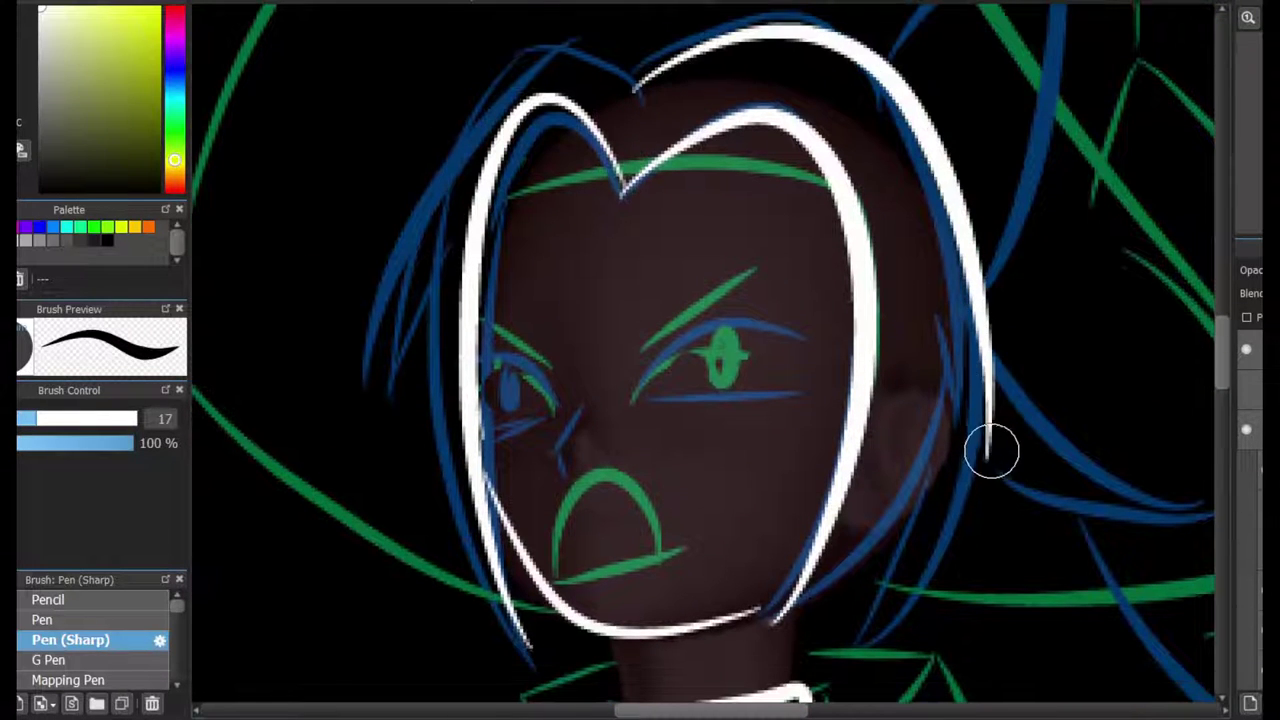
drag(768, 614, 955, 375)
- Ink the outer hair on the far side of the face, ending in a pointed tip and a long strand beside the cheek
scroll(889, 457, left, 3)
drag(774, 31, 570, 380)
key(ctrl+z)
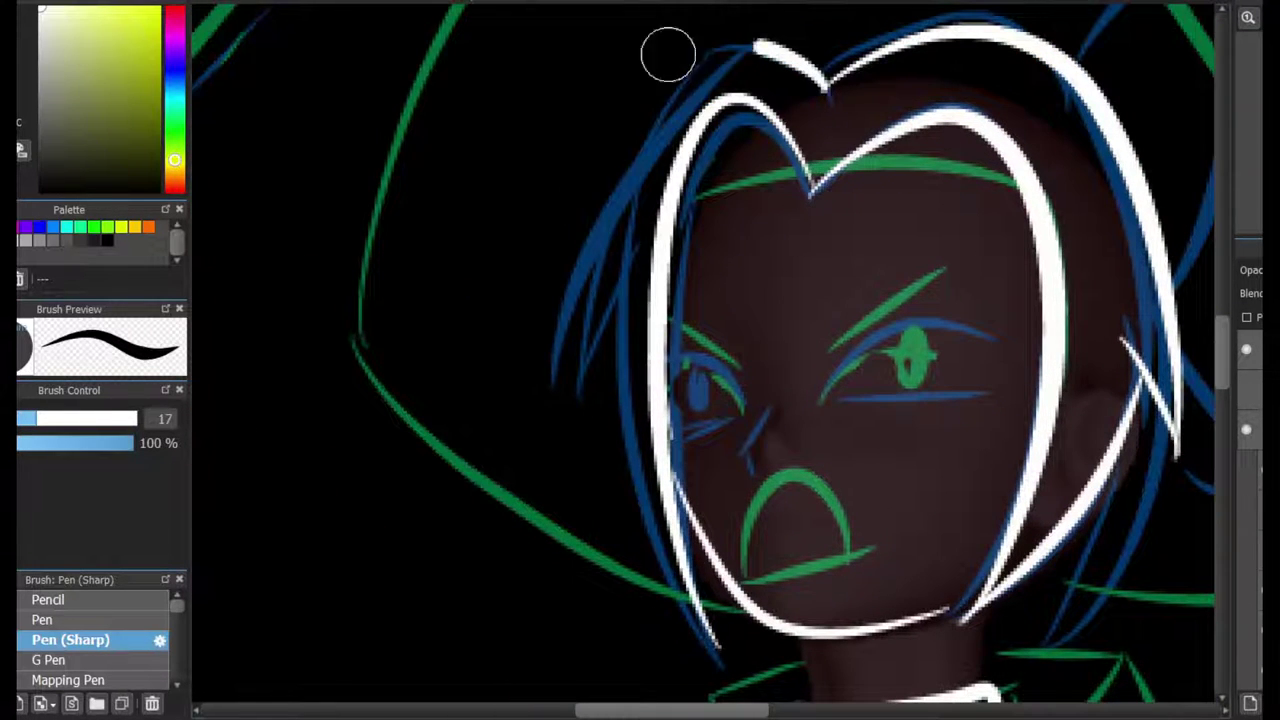
drag(666, 51, 580, 395)
mouse_move(600, 240)
mouse_down()
mouse_move(711, 623)
mouse_move(600, 357)
mouse_move(623, 614)
mouse_up()
key(ctrl+z)
key(ctrl+z)
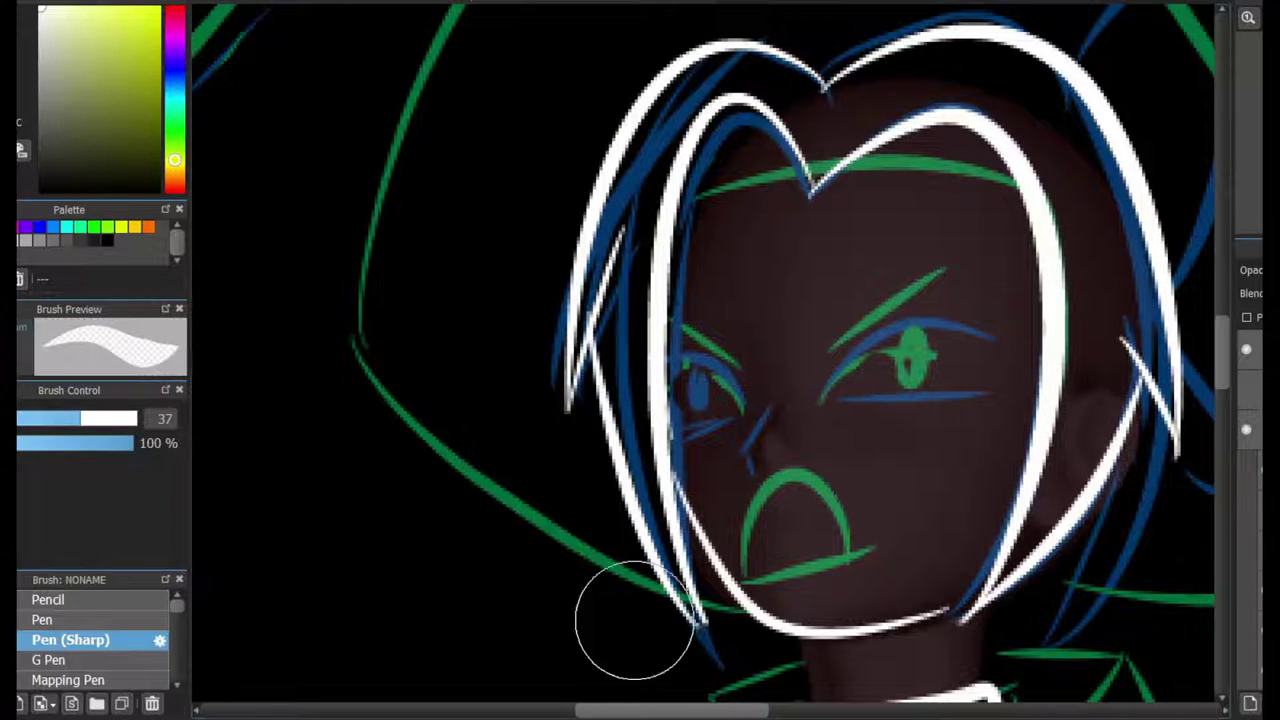
- Ink the open shouting mouth with a curved tongue line and add the small angled nose above it
mouse_move(762, 574)
mouse_down()
mouse_move(840, 569)
mouse_move(795, 612)
mouse_up()
key(ctrl+z)
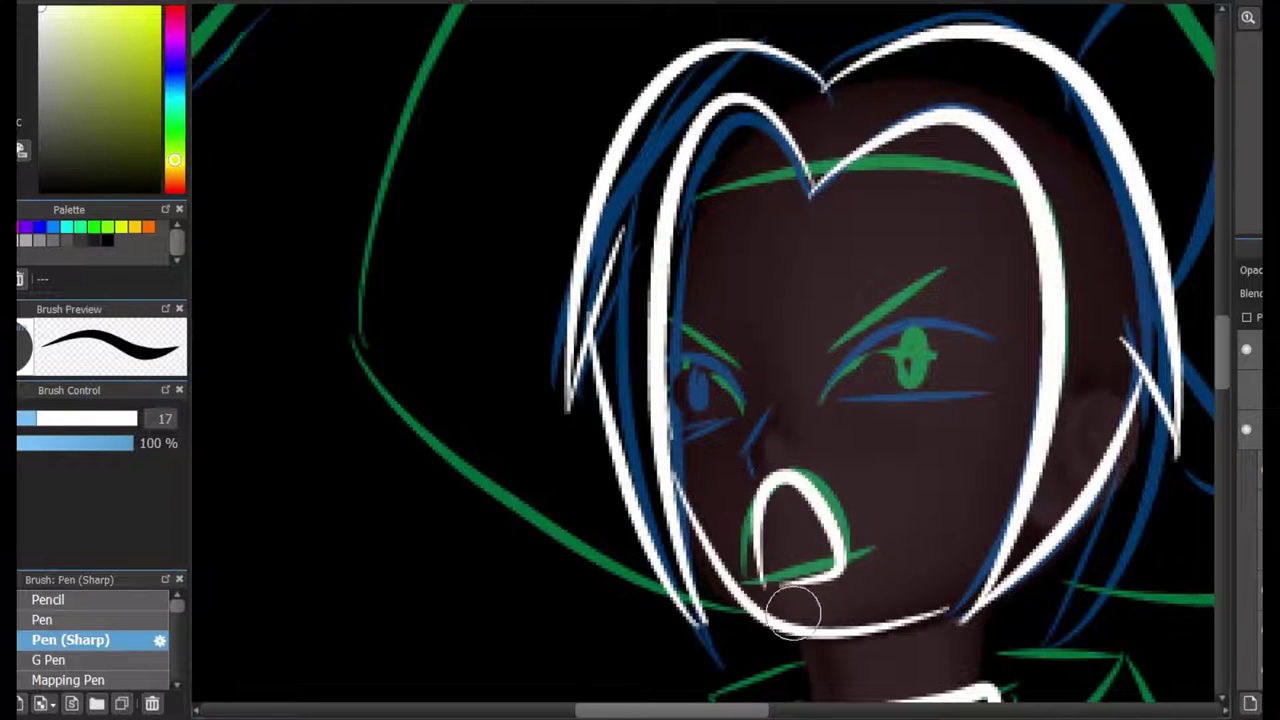
drag(777, 570, 830, 536)
scroll(828, 545, up, 2)
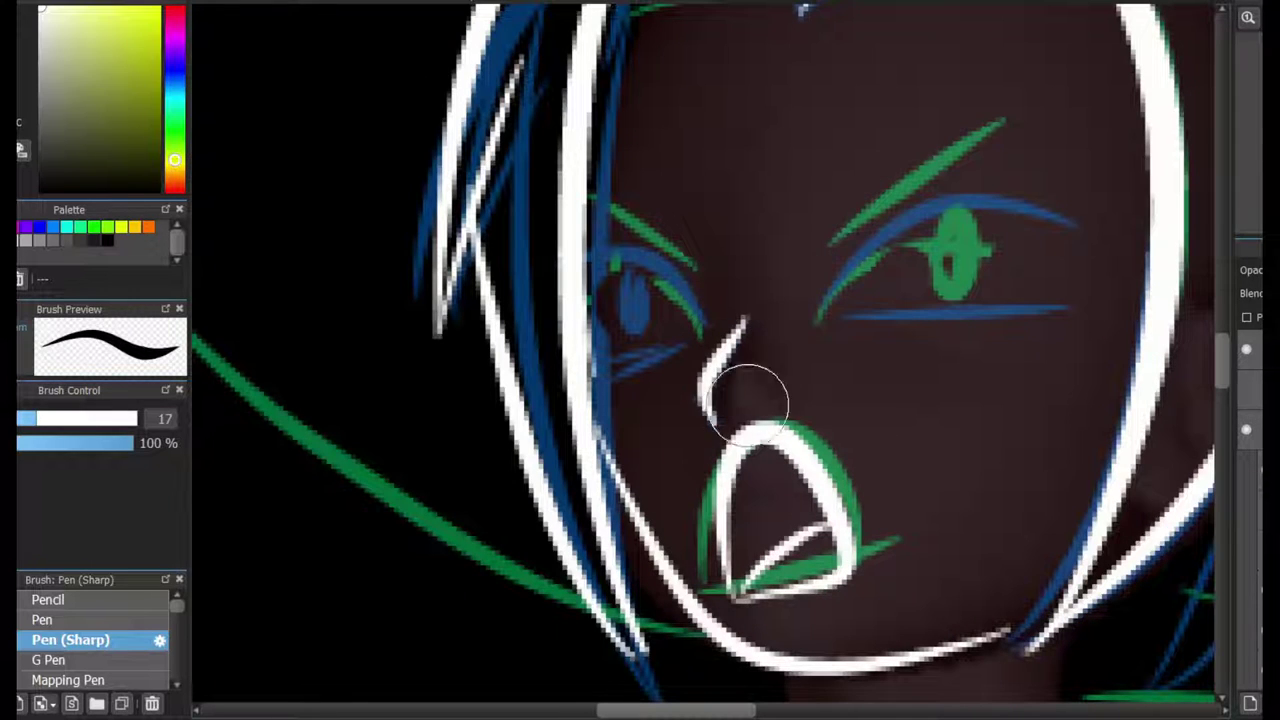
- Ink the slanted angry eyebrows and the upper and lower lids of both eyes
drag(805, 338, 1086, 206)
drag(815, 224, 989, 93)
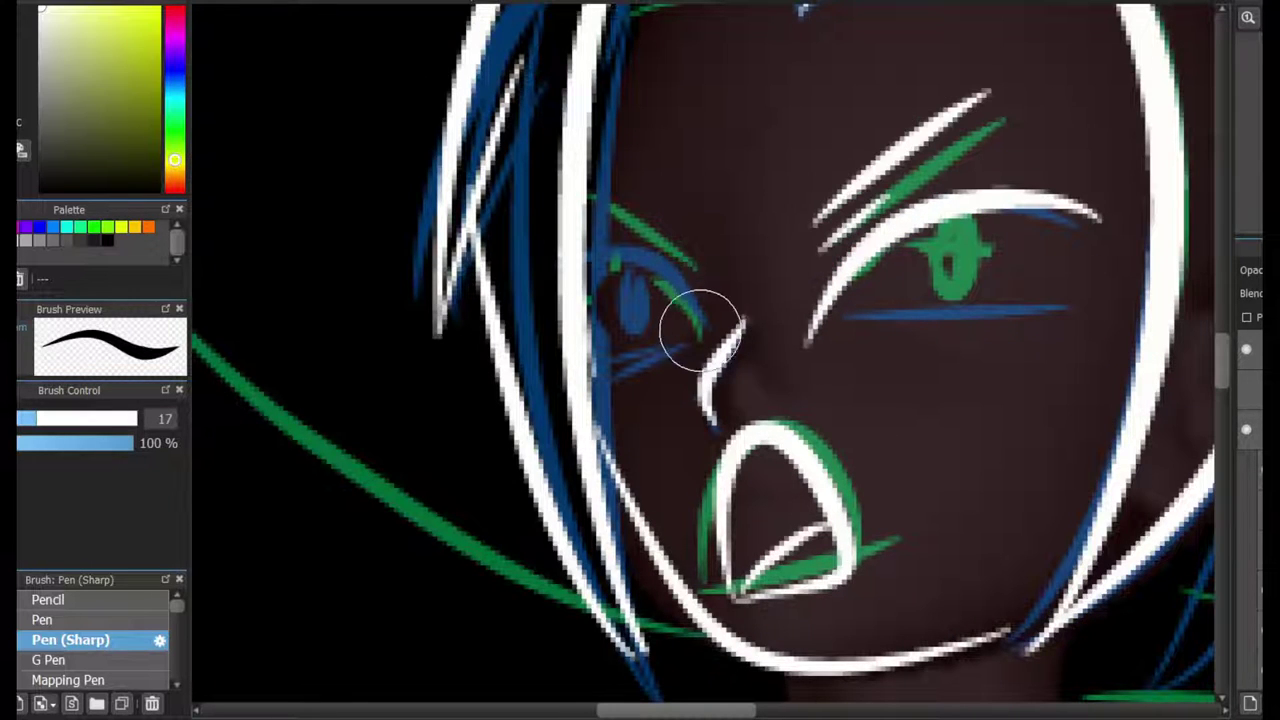
drag(703, 326, 588, 258)
drag(685, 234, 588, 172)
drag(818, 344, 1095, 330)
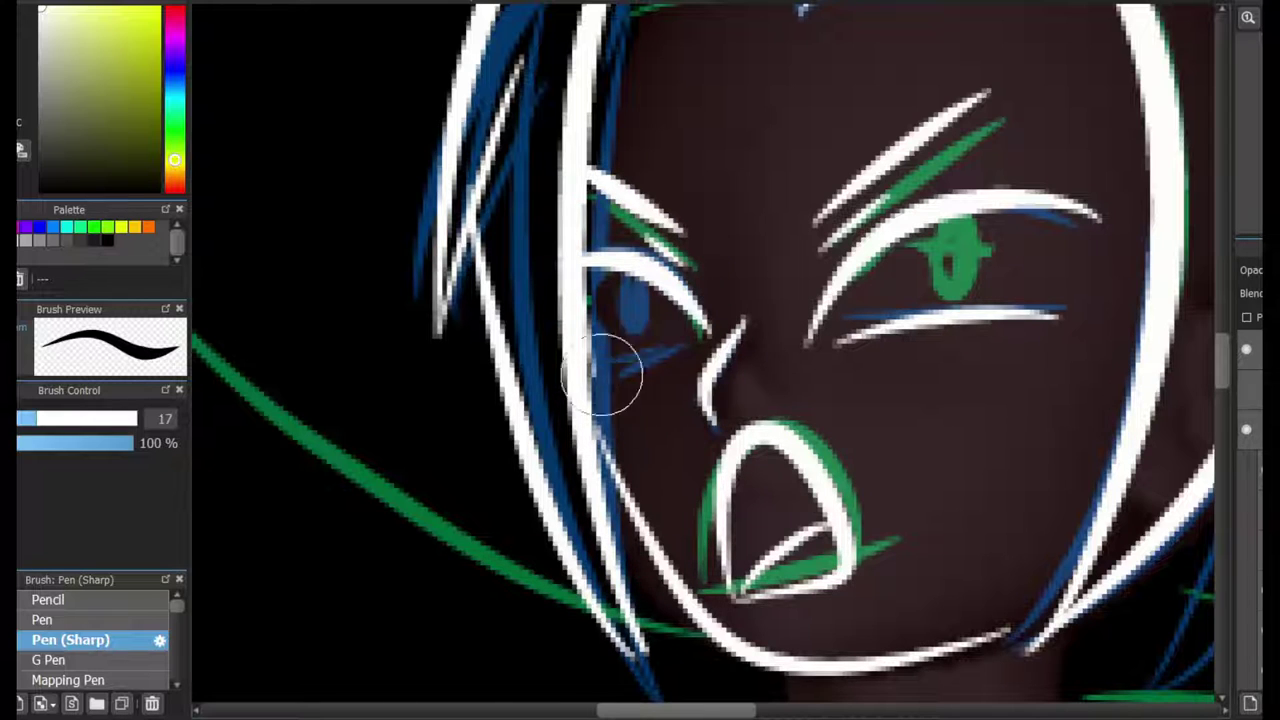
- Ink the tall pointed ear beside the hair, with an inner line and a jagged fur edge
scroll(850, 370, down, 3)
scroll(700, 400, down, 2)
scroll(760, 280, up, 2)
mouse_move(778, 268)
mouse_down()
mouse_move(928, 128)
mouse_move(840, 450)
mouse_up()
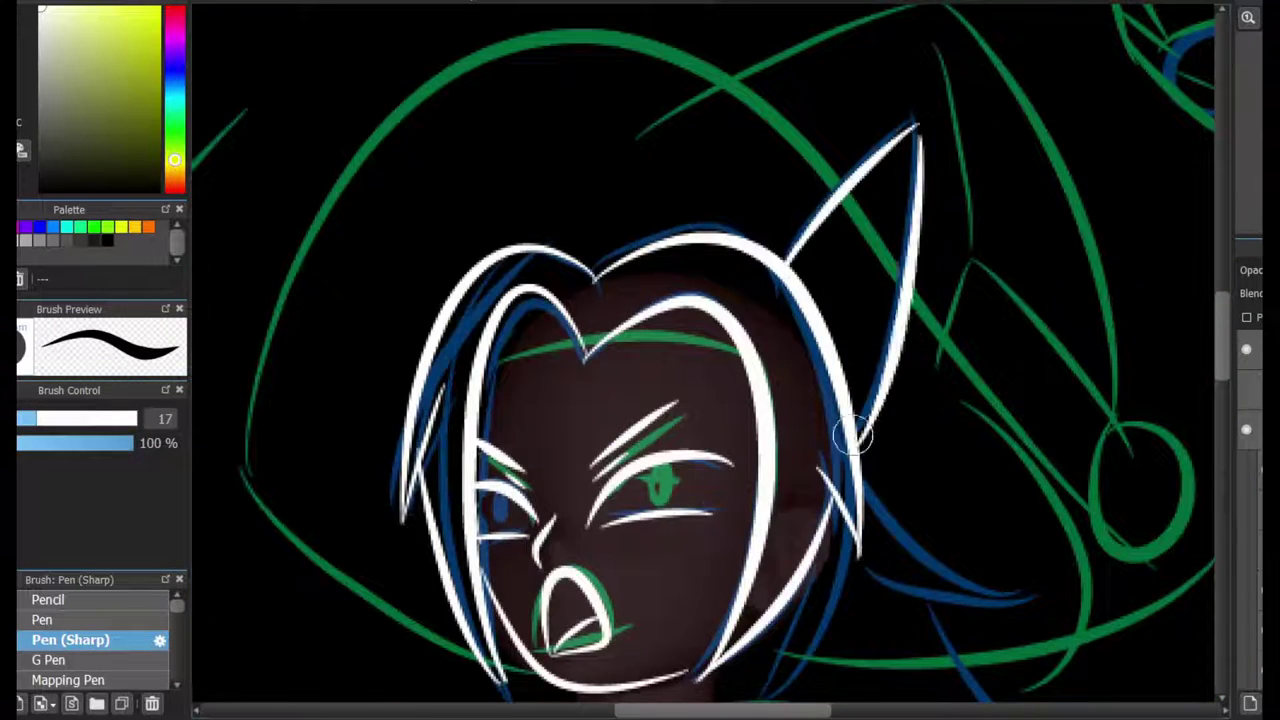
scroll(870, 250, up, 1)
mouse_move(946, 58)
mouse_down()
mouse_move(850, 400)
mouse_move(840, 355)
mouse_up()
key(ctrl+z)
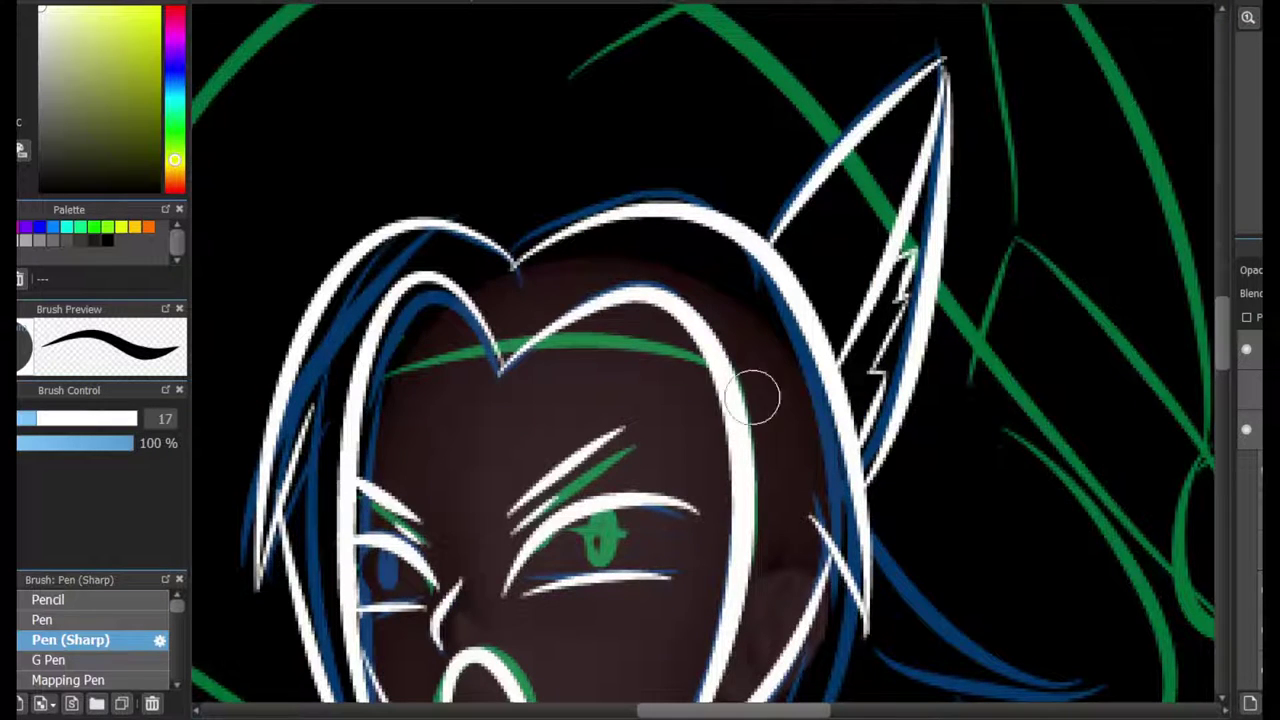
- Ink the raised near hand as a closed fist with a bent thumb and separate finger lines
scroll(755, 395, down, 3)
drag(1183, 560, 963, 480)
scroll(963, 480, up, 3)
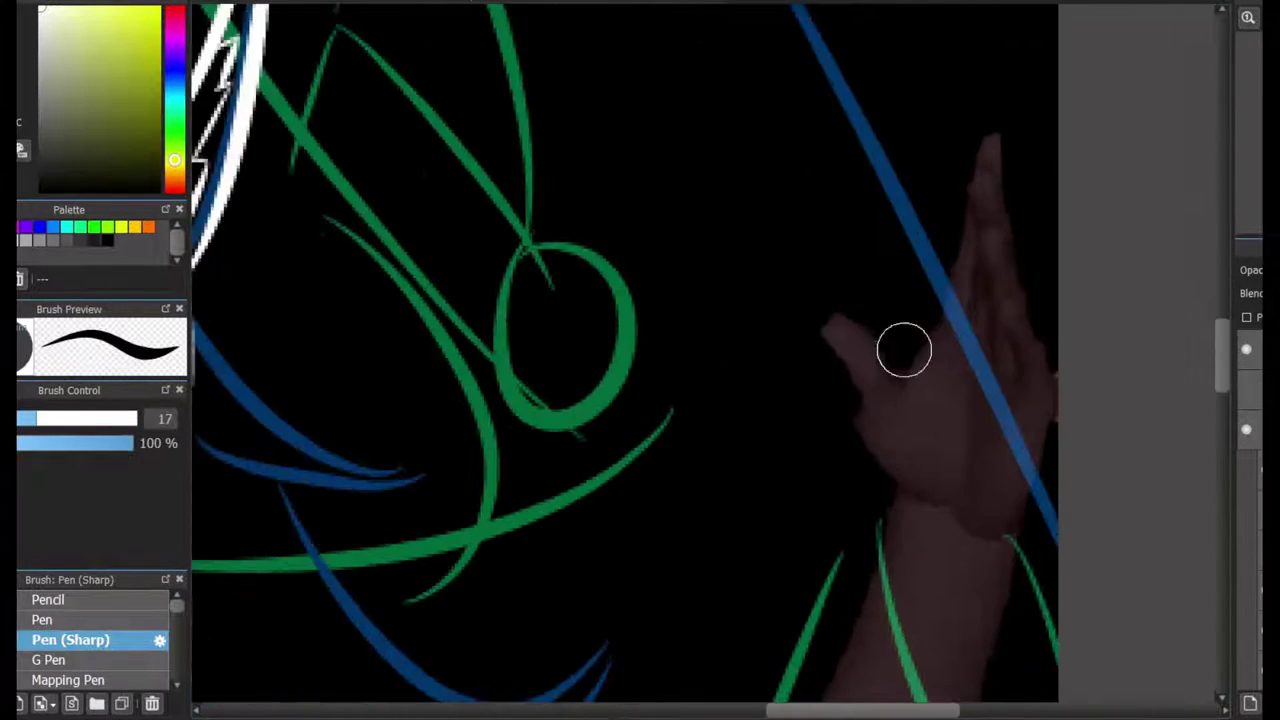
mouse_move(858, 382)
mouse_down()
mouse_move(972, 360)
mouse_move(1075, 478)
mouse_up()
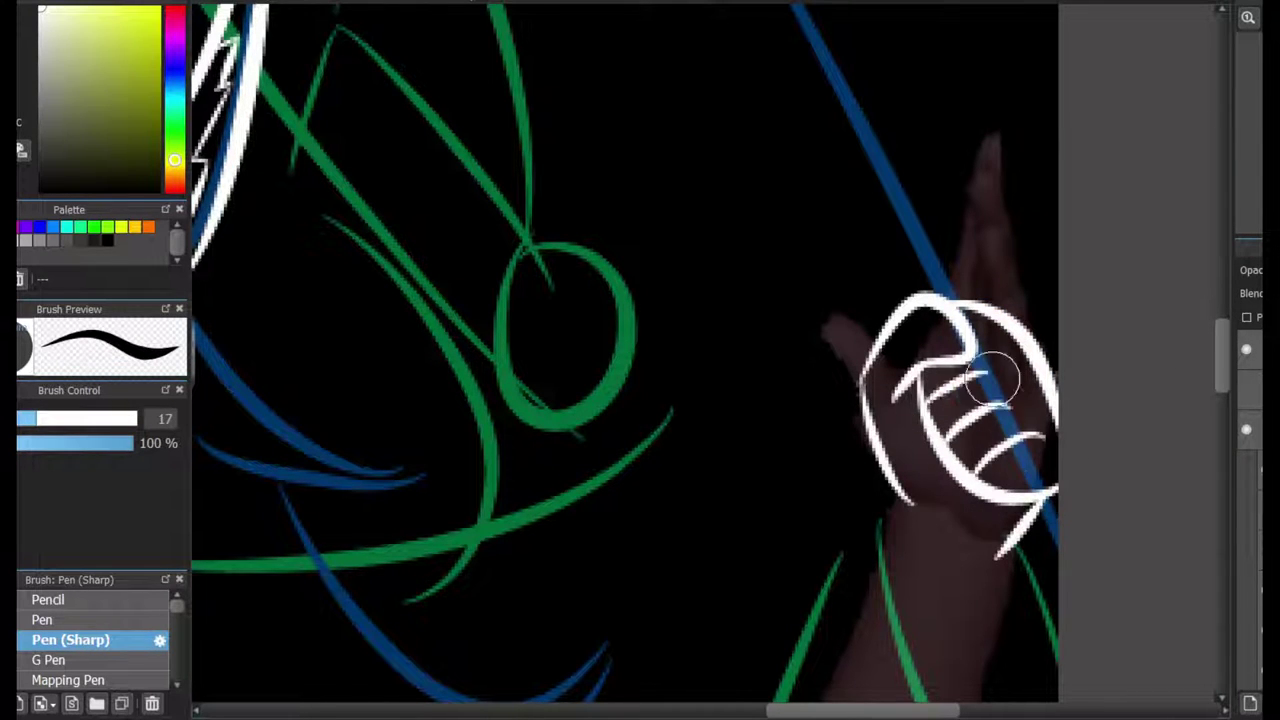
- Ink the far hand as a fist gripping the green staff, with finger lines, thumb and wrist contours
scroll(928, 405, down, 3)
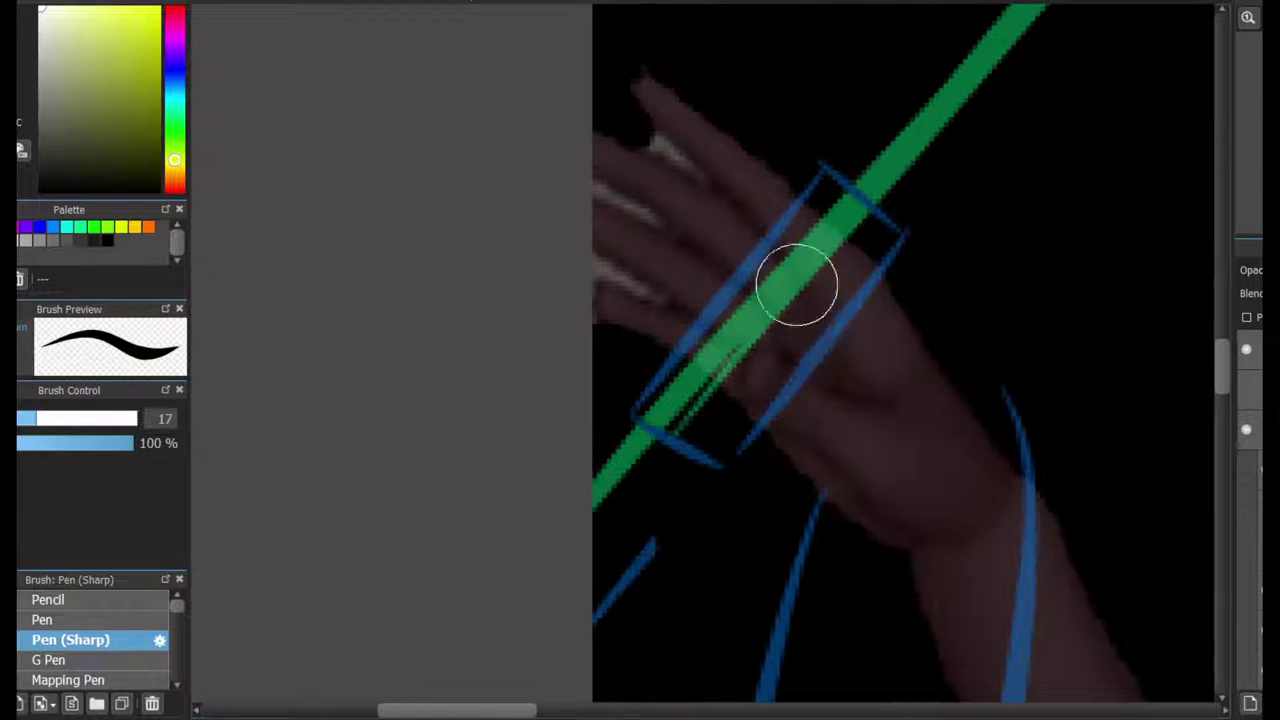
drag(848, 366, 884, 296)
mouse_move(830, 216)
mouse_down()
mouse_move(778, 418)
mouse_move(871, 266)
mouse_move(646, 346)
mouse_move(880, 292)
mouse_up()
key(ctrl+z)
key(ctrl+z)
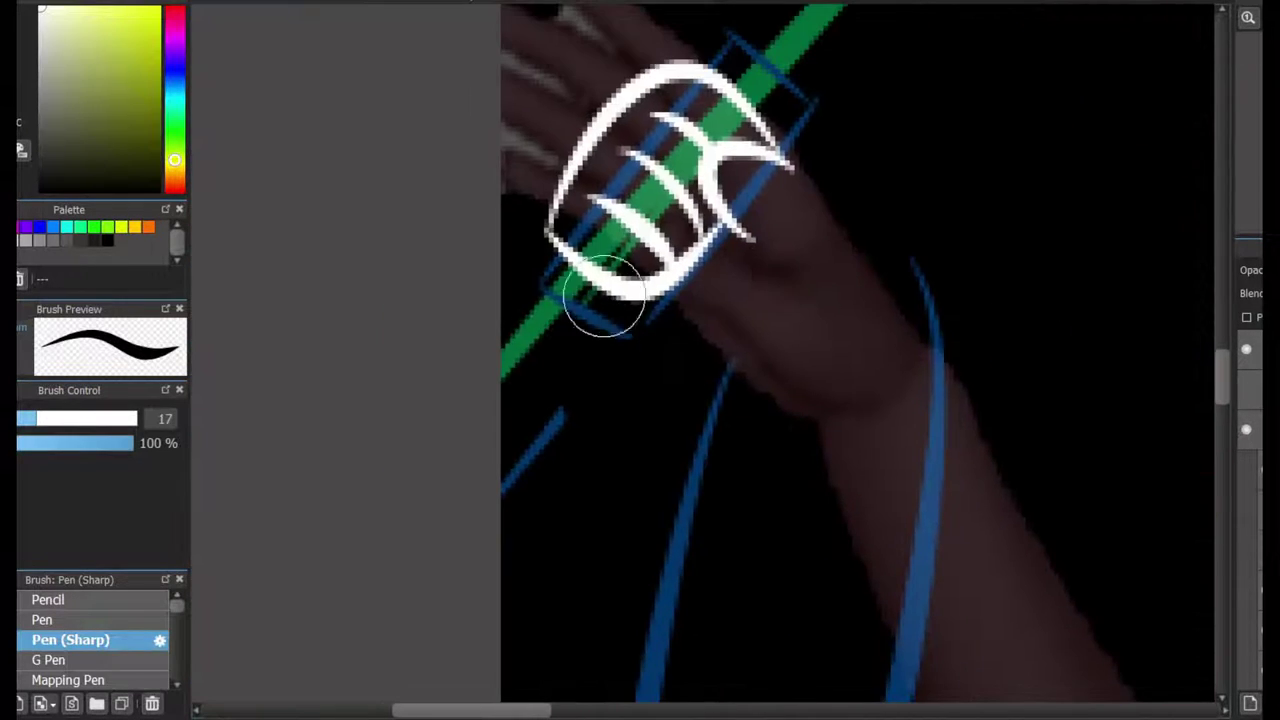
drag(785, 158, 935, 422)
mouse_move(640, 305)
mouse_down()
mouse_move(740, 380)
mouse_move(800, 403)
mouse_move(905, 638)
mouse_up()
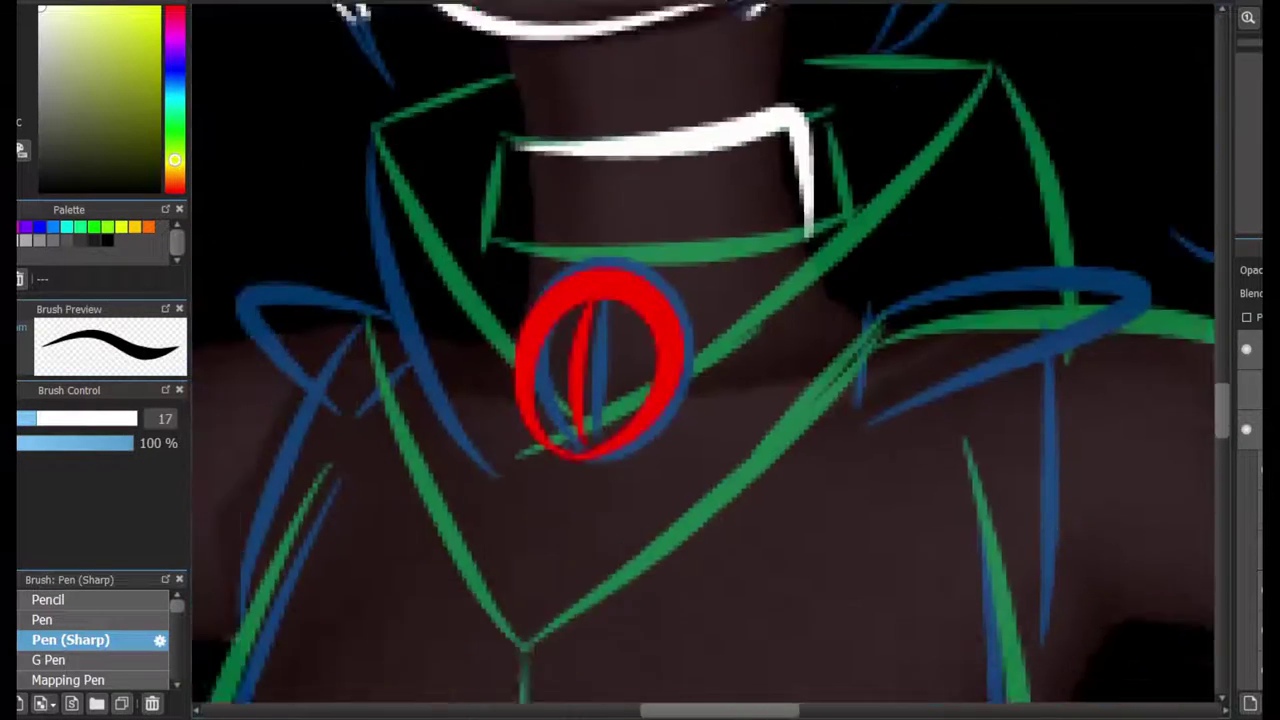
- Ink the V-shaped neckline, the pointed flap on the near shoulder and the armhole line beneath it
drag(1043, 200, 551, 297)
drag(965, 190, 715, 240)
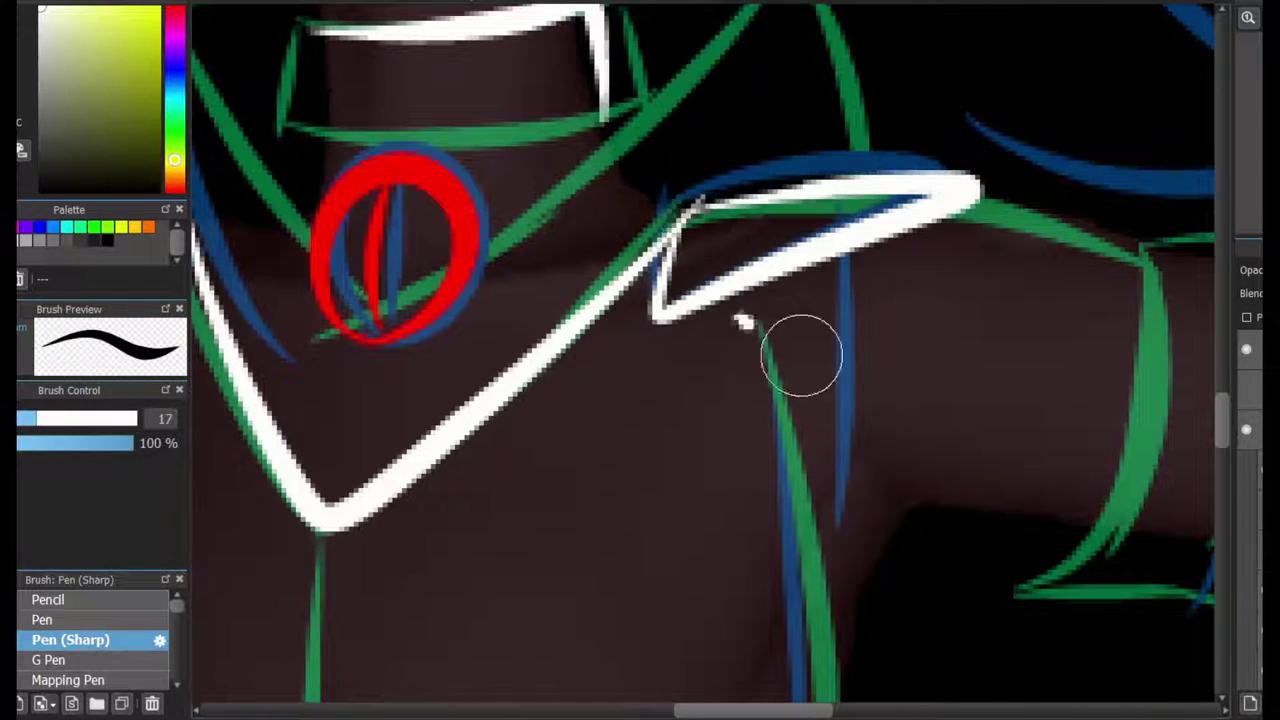
scroll(820, 360, down, 3)
scroll(849, 374, up, 2)
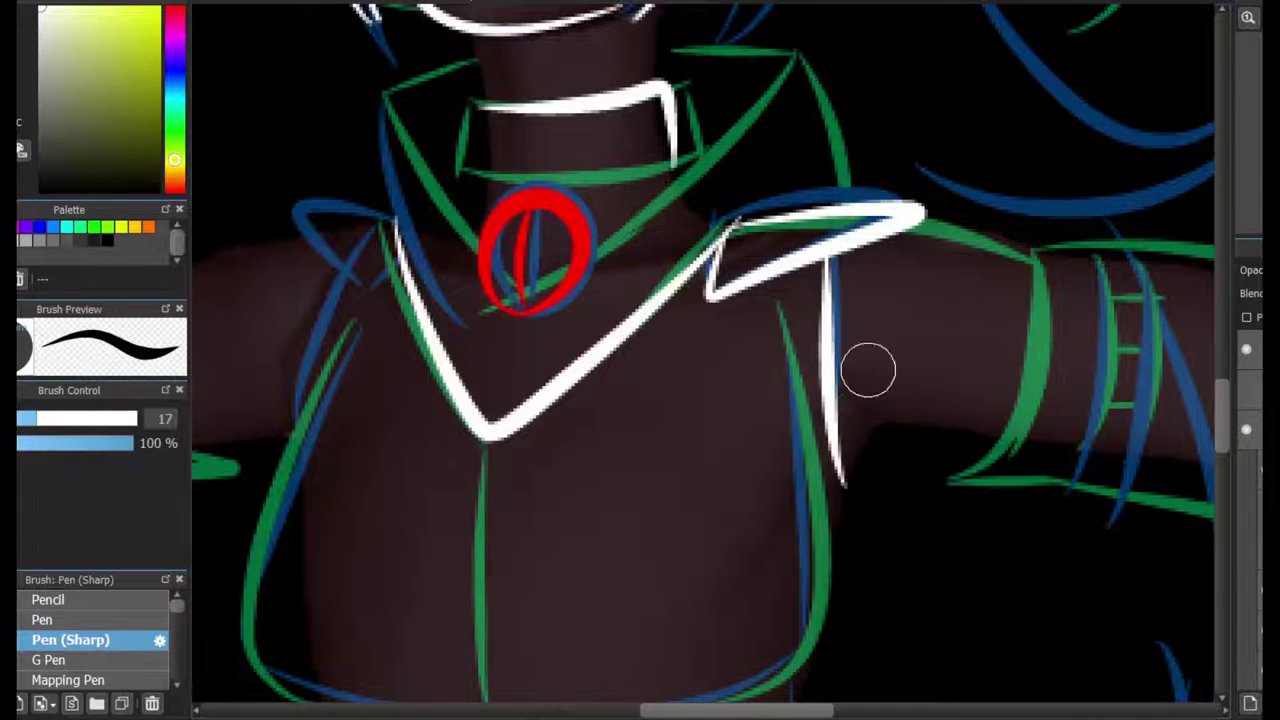
- Ink the near sleeve's upper-arm edge and top edge, plus the wrist lines below the fist
scroll(754, 690, right, 4)
mouse_move(700, 252)
mouse_down()
mouse_move(671, 470)
mouse_move(1083, 306)
mouse_up()
key(ctrl+z)
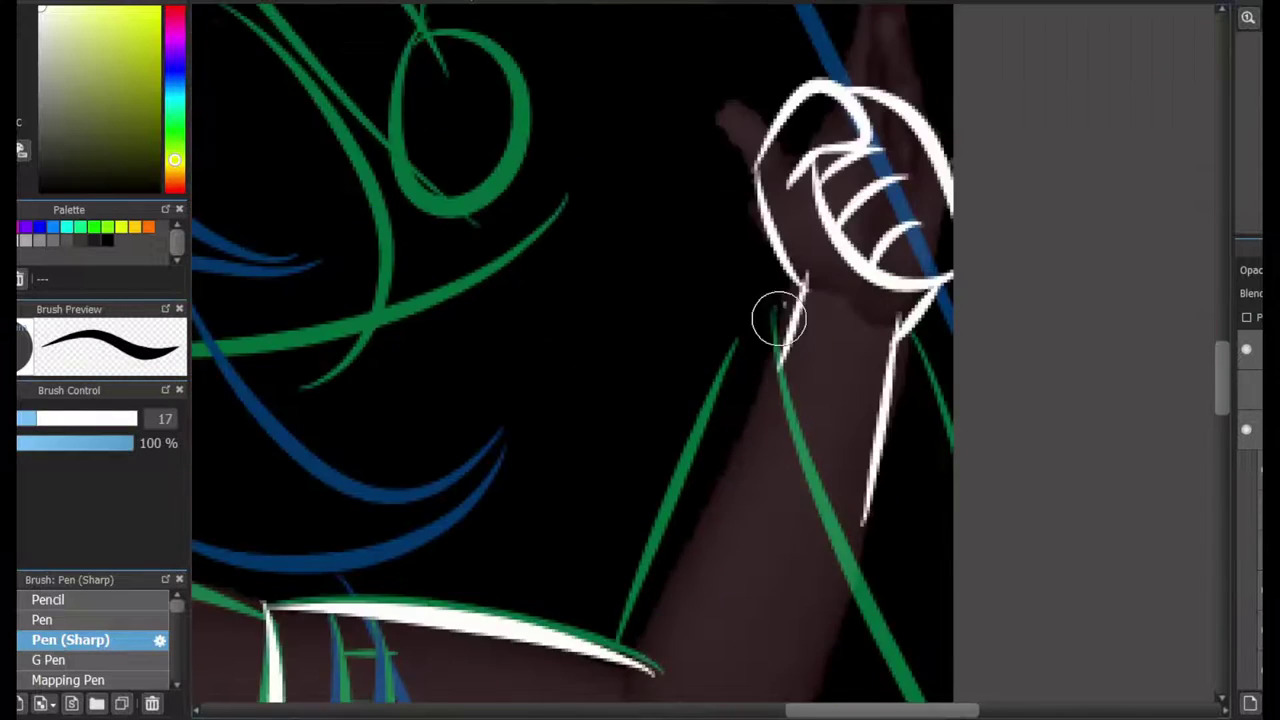
- Ink the near sleeve's wide drooping opening from the wrist and its inner forearm edge down to the elbow
scroll(779, 318, down, 3)
drag(780, 75, 928, 555)
drag(748, 128, 615, 395)
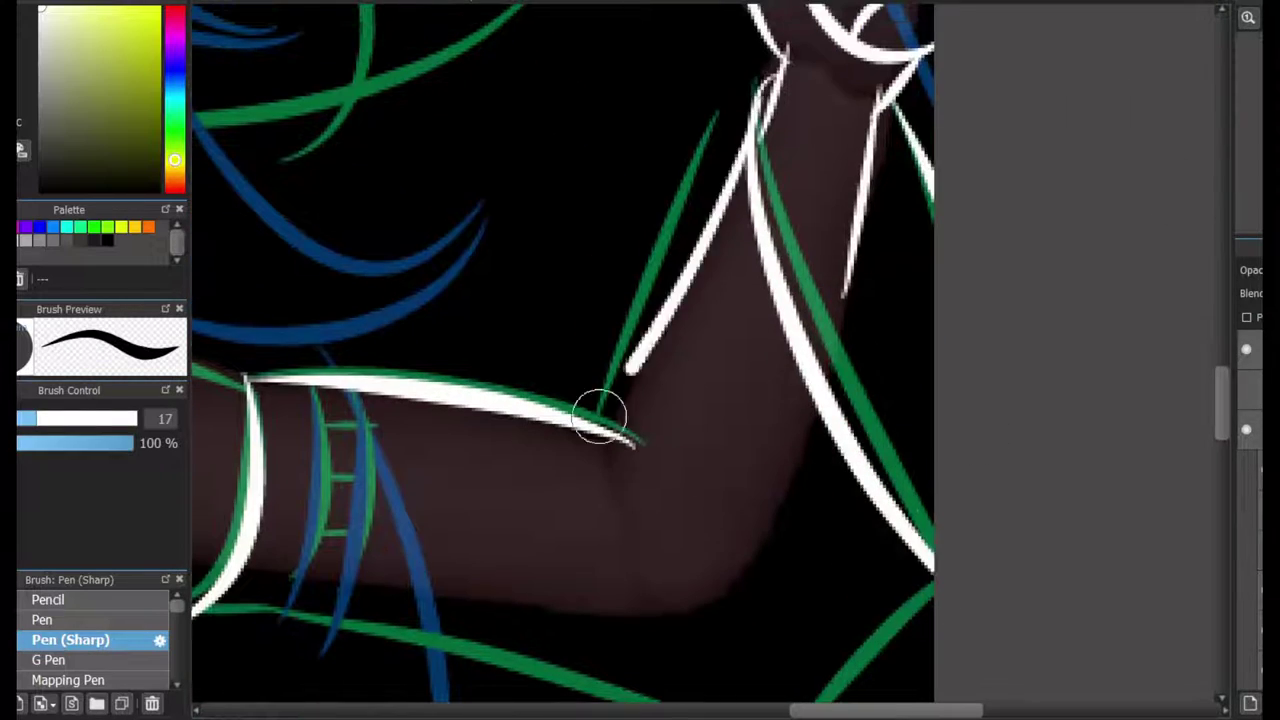
key(ctrl+z)
drag(760, 90, 612, 410)
- Ink the two tall pointed wings of the outer collar, running down to the red brooch
scroll(677, 409, left, 10)
scroll(634, 414, down, 2)
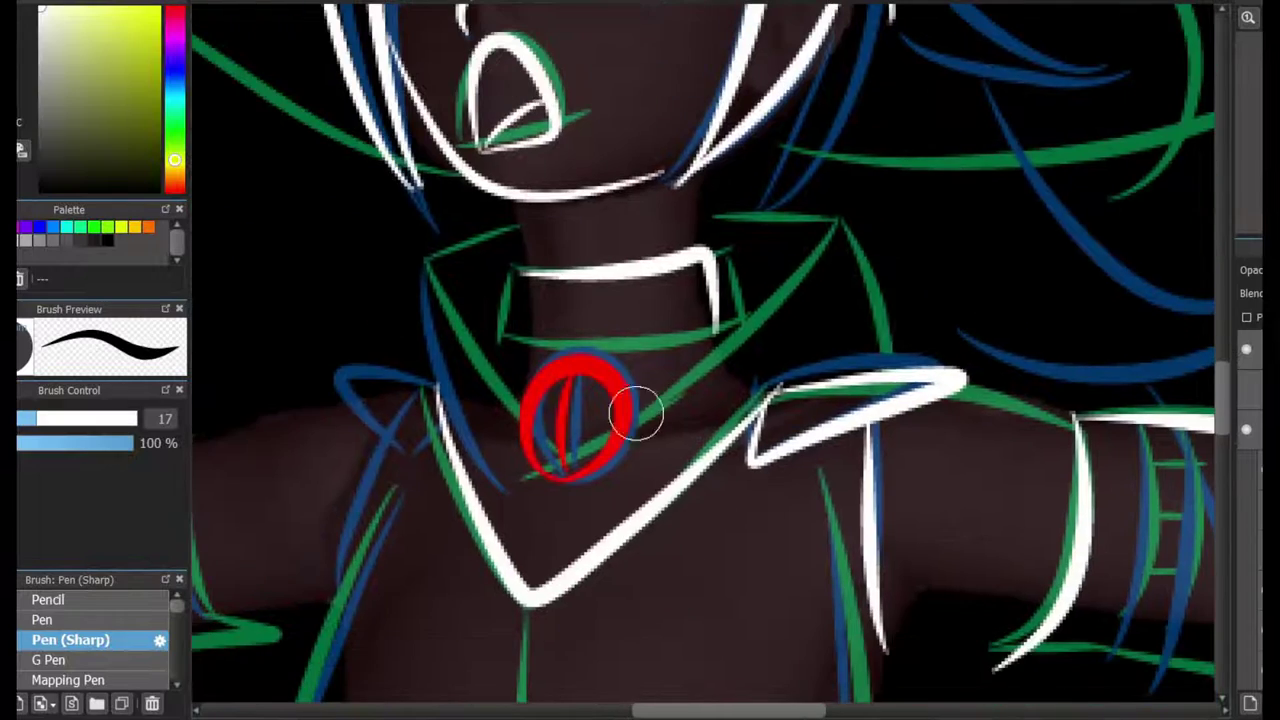
scroll(637, 410, left, 5)
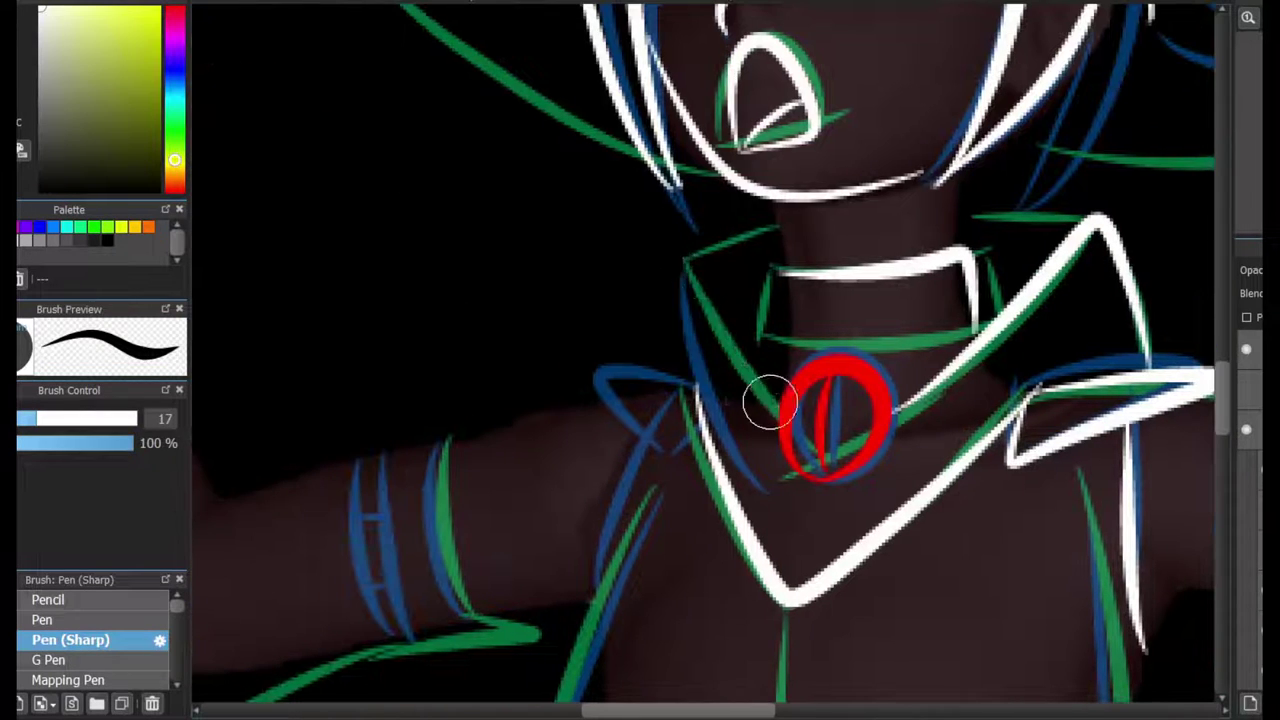
scroll(887, 486, down, 3)
scroll(887, 486, left, 5)
scroll(889, 606, right, 2)
- Ink the curved underside of the near sleeve from its upper-arm edge outward
mouse_move(380, 455)
mouse_down()
mouse_move(889, 606)
mouse_move(971, 617)
mouse_move(1140, 412)
mouse_up()
key(ctrl+z)
scroll(610, 198, up, 2)
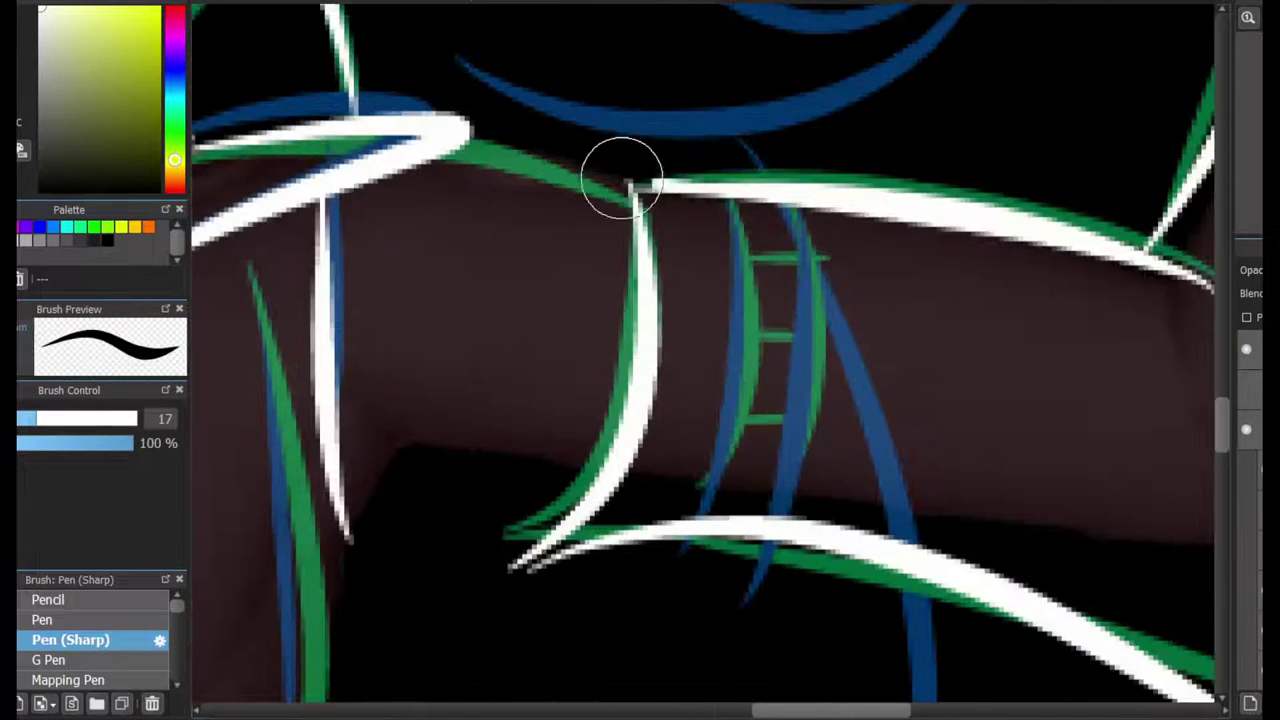
- Close the near sleeve's upper corner and ink the armband as two curved lines joined by short crossbars
mouse_move(621, 178)
mouse_down()
mouse_move(719, 180)
mouse_move(779, 200)
mouse_move(740, 397)
mouse_up()
alt+click(610, 154)
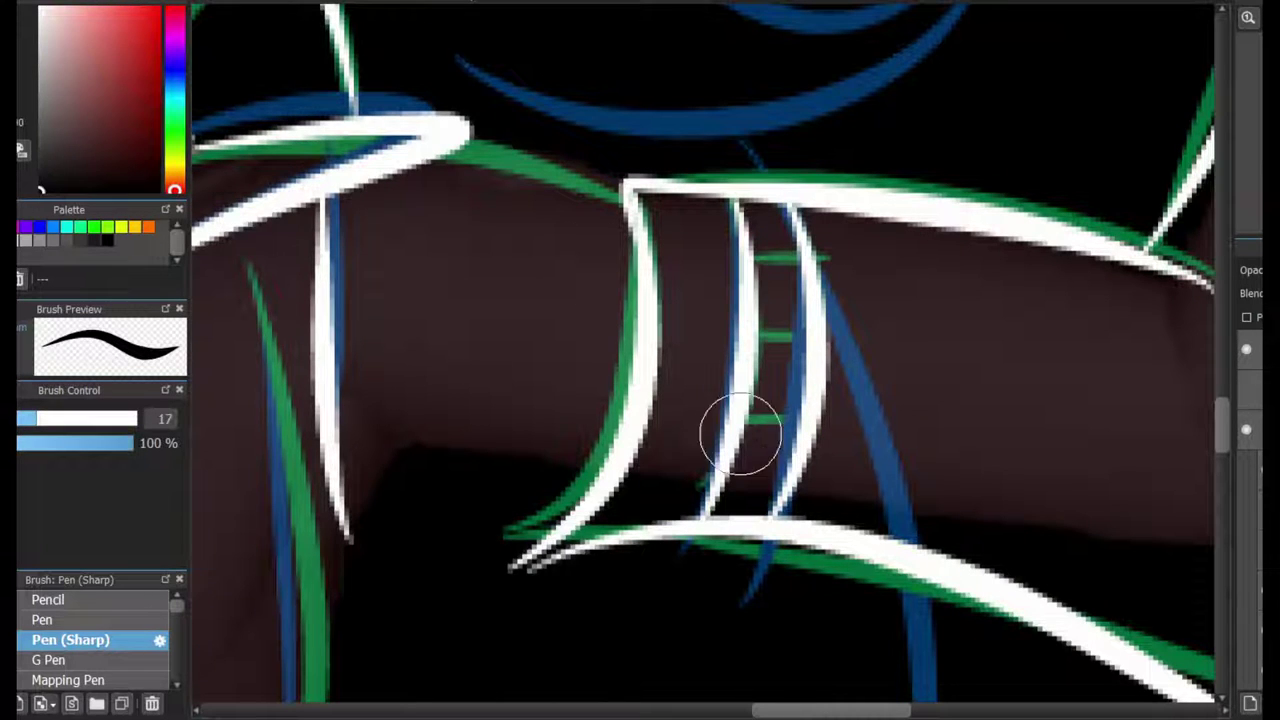
key(ctrl+z)
alt+click(735, 438)
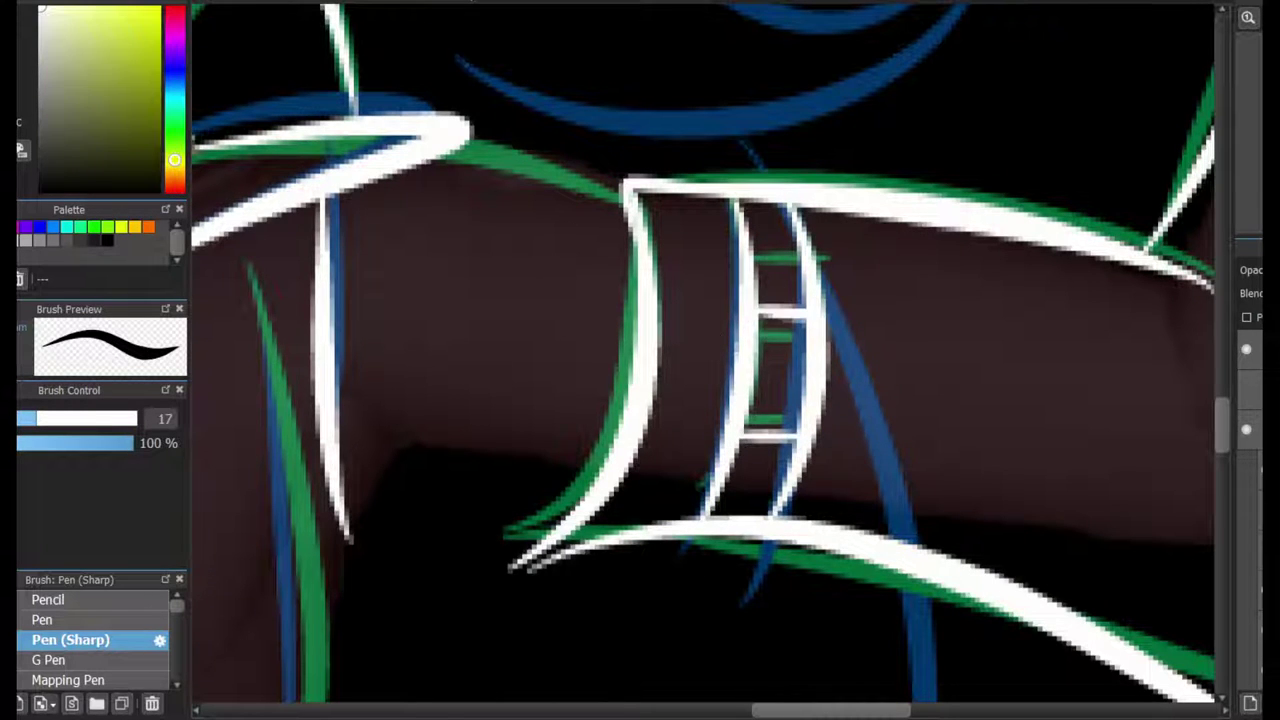
mouse_move(720, 400)
mouse_down()
mouse_move(766, 406)
mouse_move(829, 329)
mouse_move(743, 329)
mouse_up()
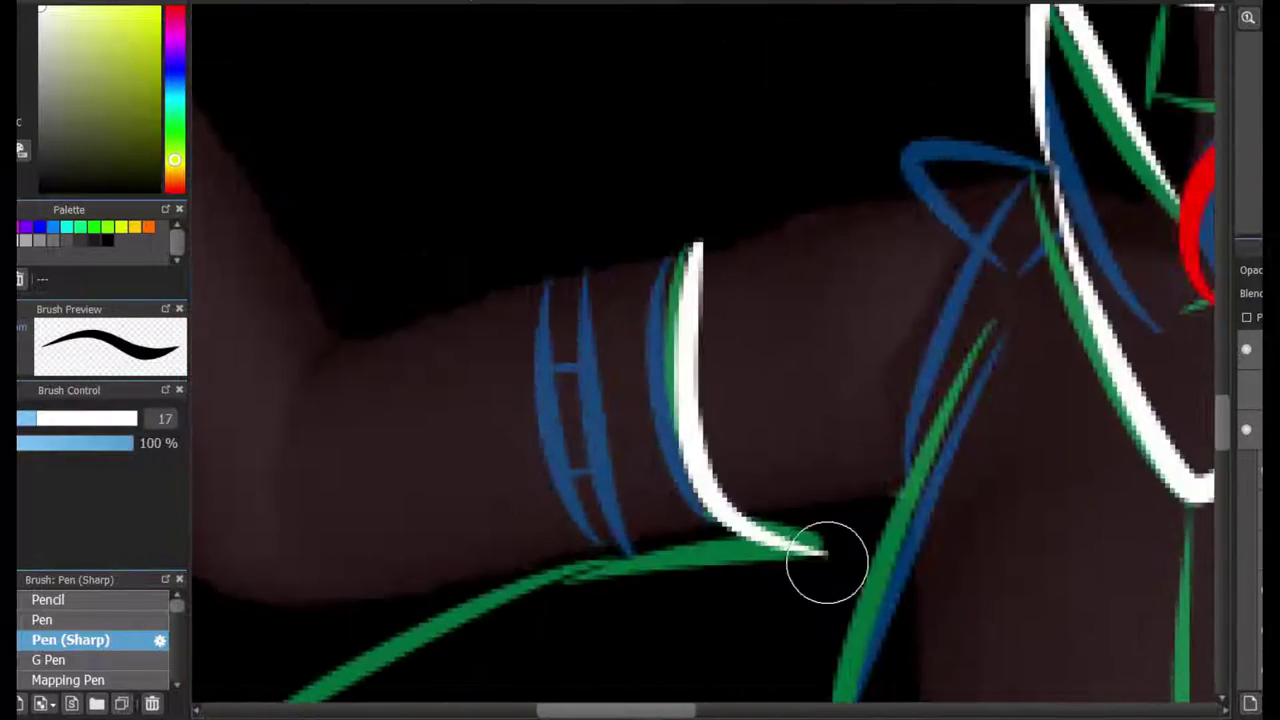
- Ink the far sleeve's upper-arm edge, its long drooping wrist opening and the lower hem meeting in a point
scroll(826, 562, down, 3)
mouse_move(1148, 405)
mouse_down()
mouse_move(671, 580)
mouse_move(685, 628)
mouse_up()
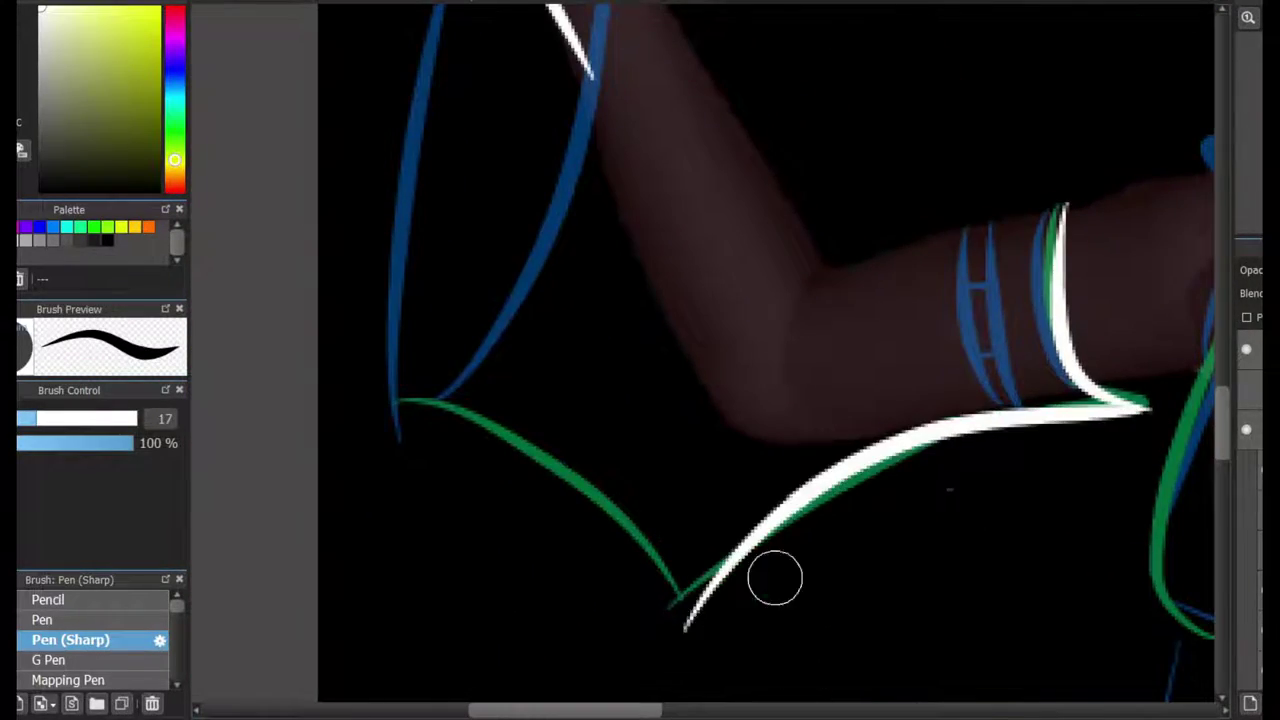
scroll(775, 578, up, 3)
scroll(775, 578, left, 10)
mouse_move(995, 120)
mouse_down()
mouse_move(1006, 314)
mouse_move(826, 643)
mouse_up()
drag(895, 160, 818, 617)
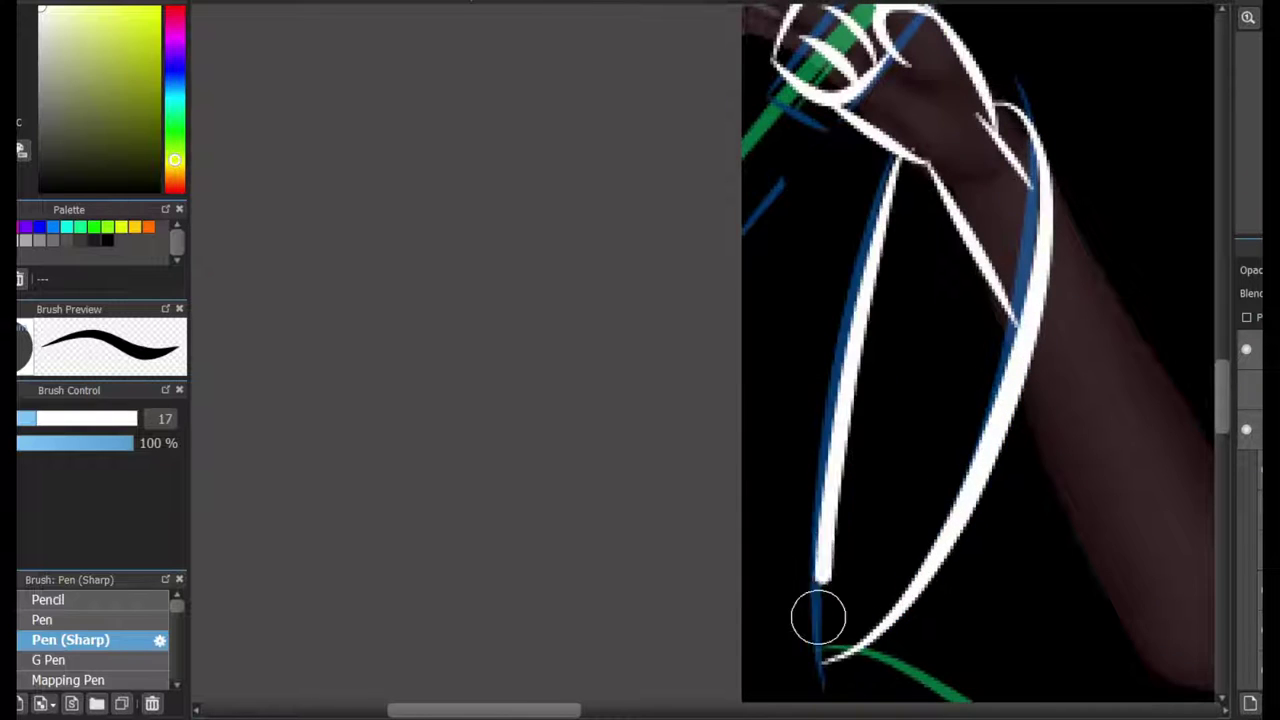
scroll(1097, 301, down, 3)
scroll(1097, 301, right, 3)
drag(684, 399, 972, 604)
- Ink the far sleeve's top edge along the upper arm and its straight forearm edge from elbow to wrist
scroll(1014, 266, up, 3)
scroll(1014, 266, right, 3)
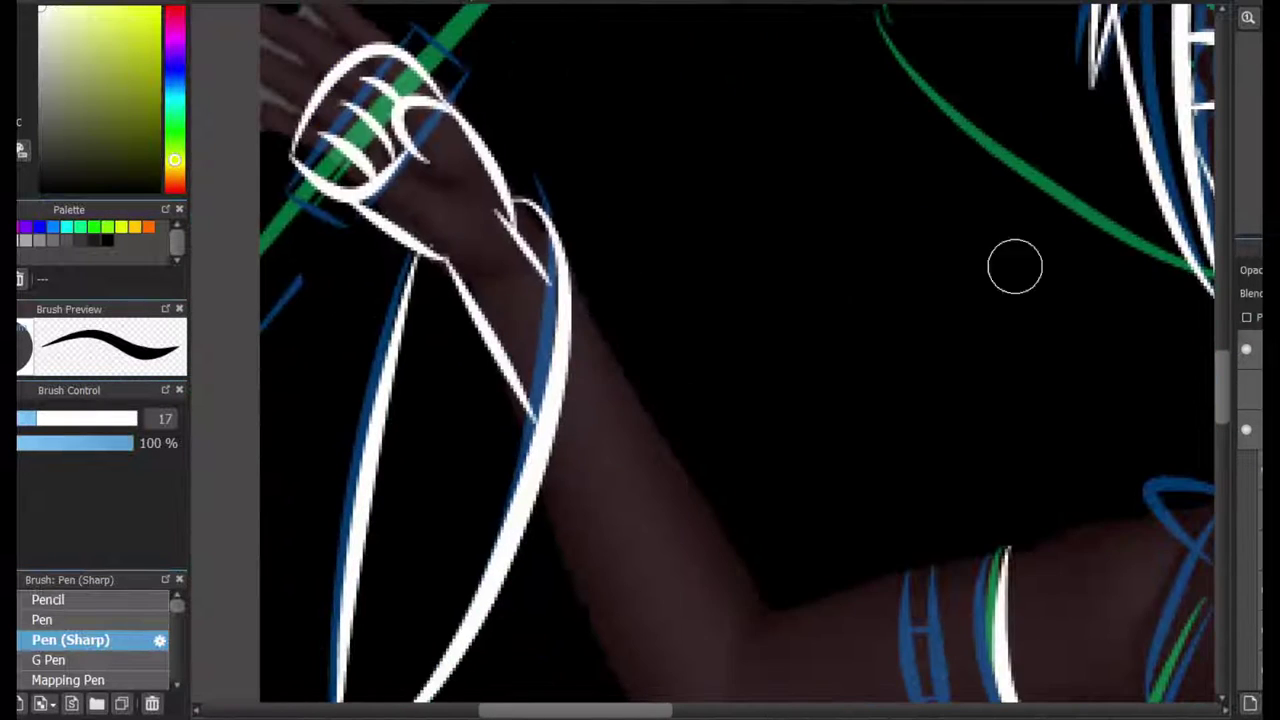
drag(714, 614, 871, 566)
key(ctrl+z)
drag(1005, 553, 712, 638)
drag(548, 218, 760, 610)
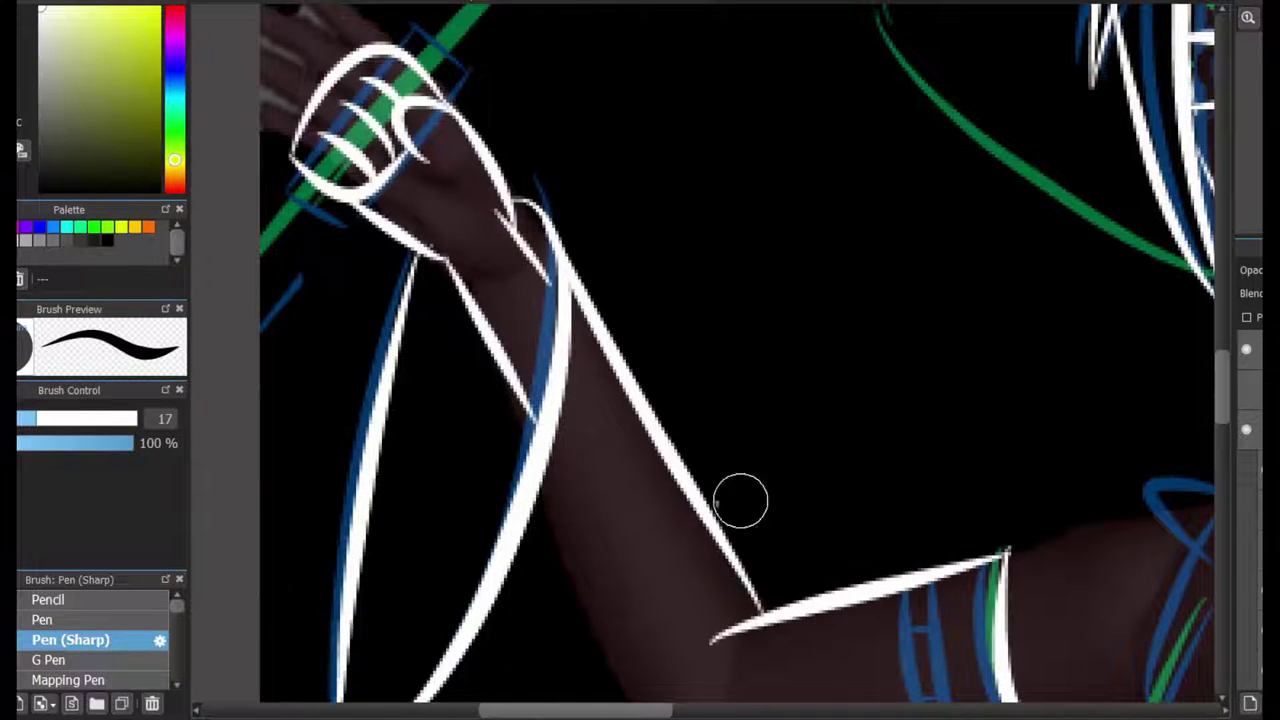
- Ink the small pointed flap on the far shoulder, attached to the base of the collar
scroll(866, 417, down, 3)
scroll(866, 417, up, 2)
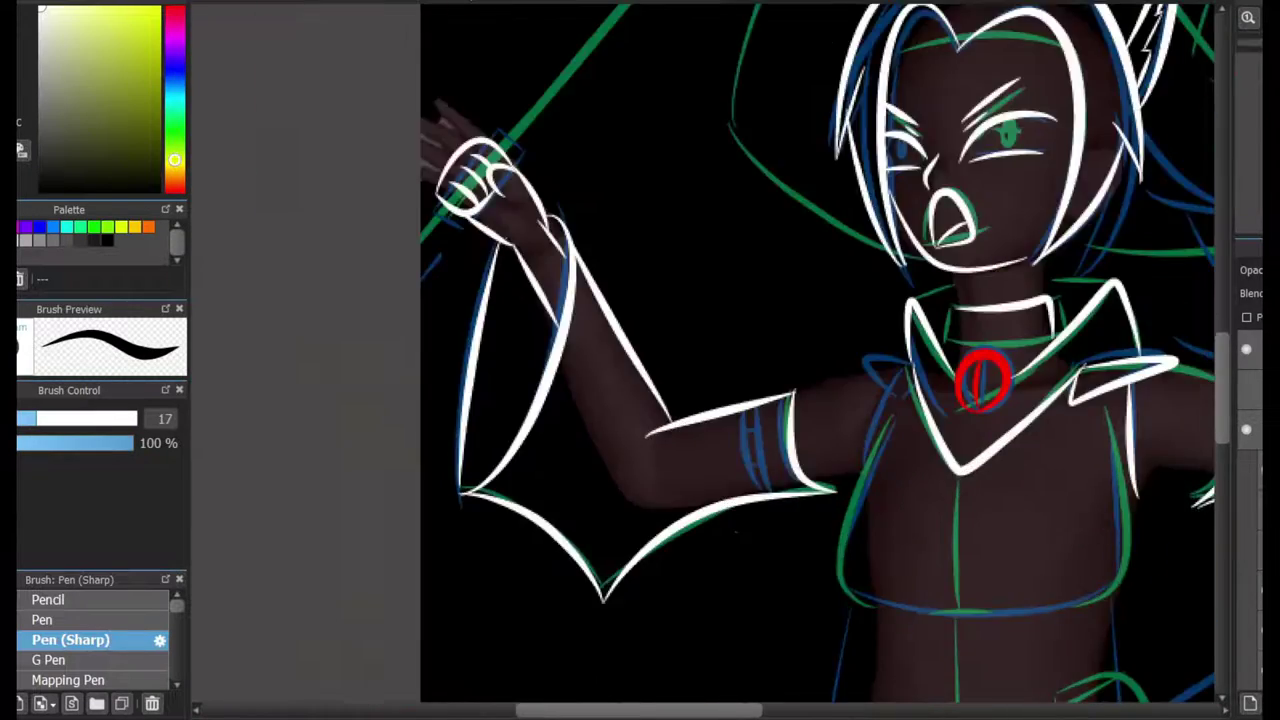
scroll(866, 417, up, 5)
scroll(866, 417, down, 5)
scroll(645, 258, down, 5)
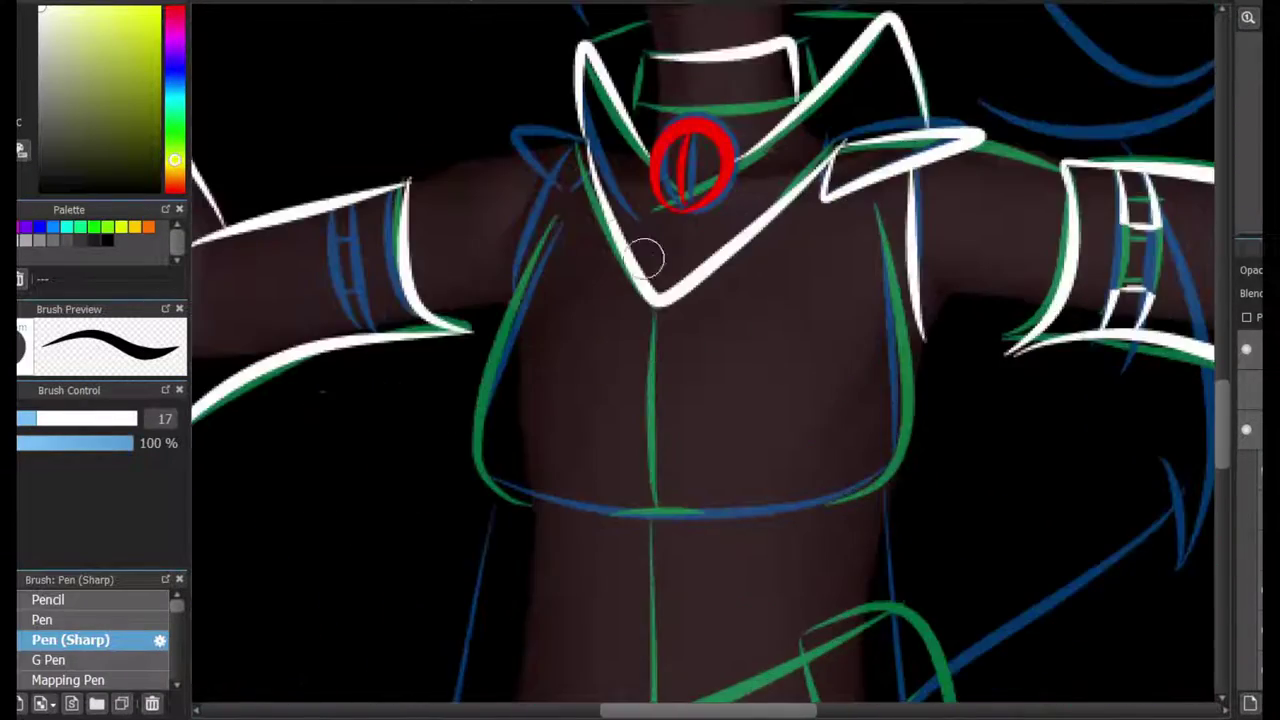
scroll(622, 172, up, 3)
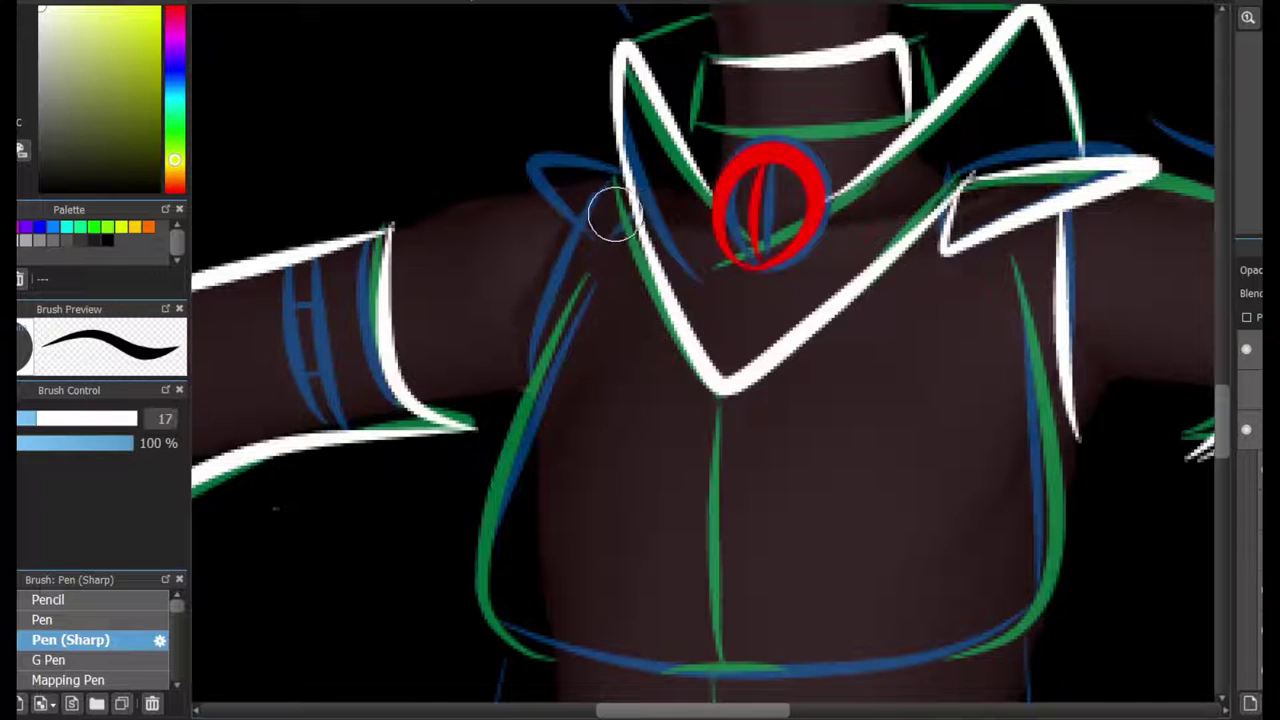
mouse_move(612, 212)
mouse_down()
mouse_move(530, 176)
mouse_move(608, 222)
mouse_up()
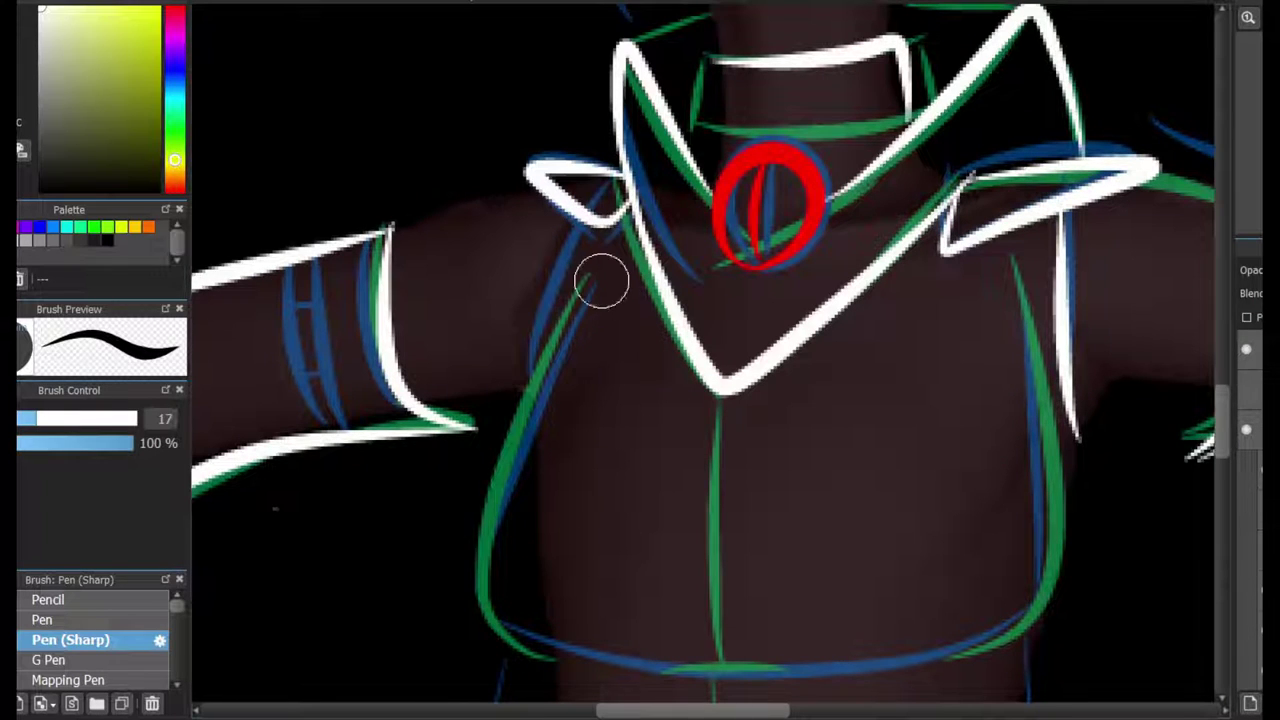
- Ink both curved sides of the bodice and the short arc under the middle of the chest
scroll(601, 281, down, 2)
scroll(666, 397, up, 2)
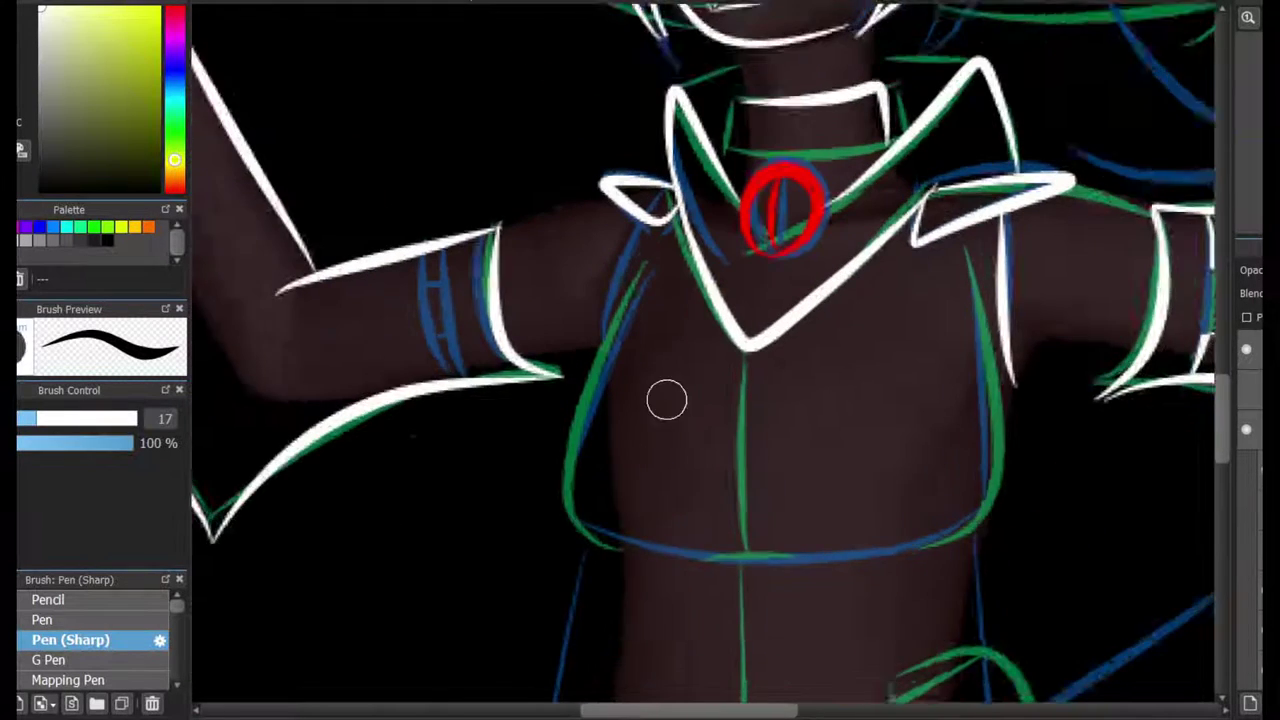
mouse_move(617, 254)
mouse_down()
mouse_move(597, 260)
mouse_move(557, 363)
mouse_move(630, 605)
mouse_up()
drag(1066, 216, 968, 570)
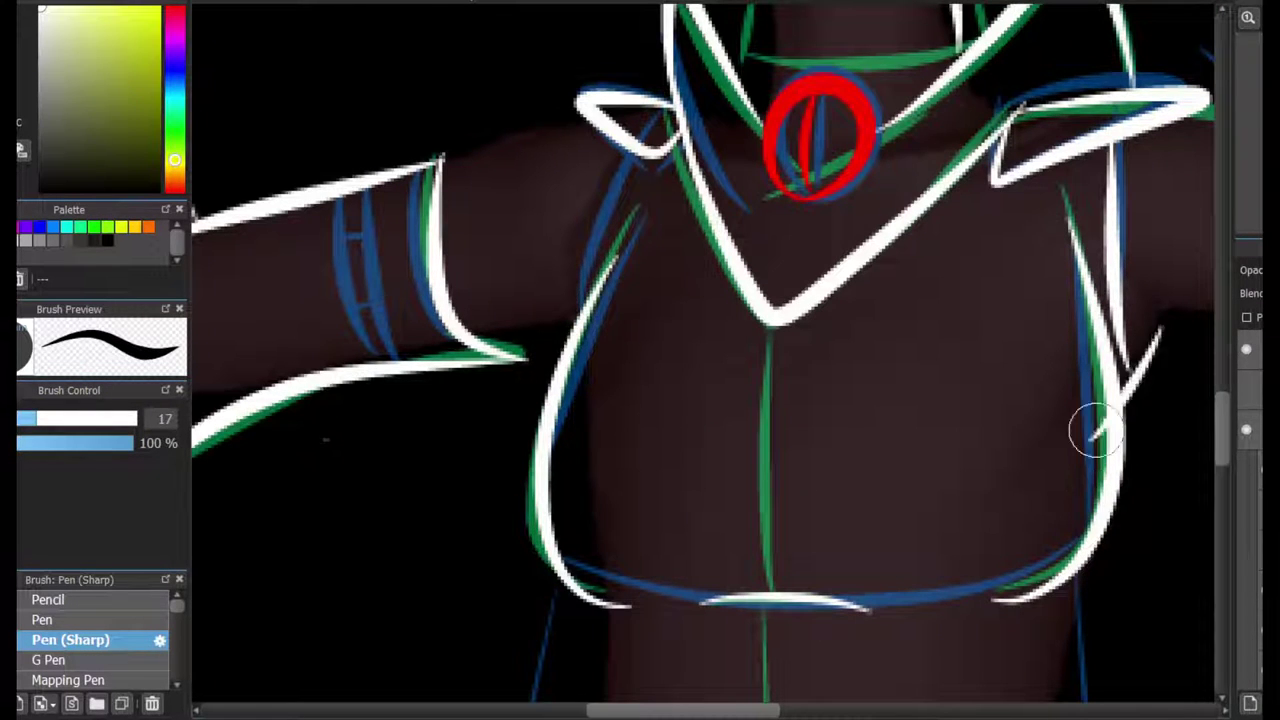
- Ink both long flaring sides of the robe from beneath the bodice down to the canvas edge
scroll(914, 477, up, 3)
scroll(914, 477, down, 3)
scroll(986, 40, down, 1)
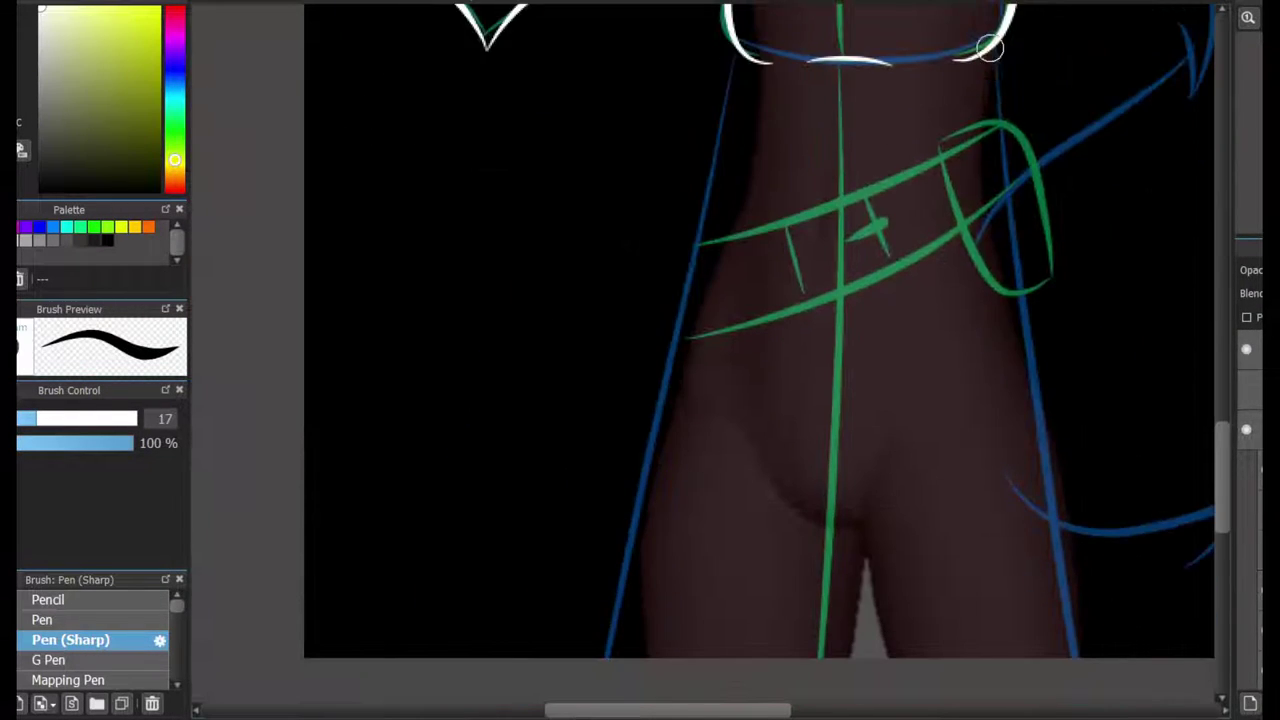
mouse_move(995, 55)
mouse_down()
mouse_move(1065, 655)
mouse_move(1095, 655)
mouse_up()
key(ctrl+z)
drag(728, 10, 622, 656)
- Ink the tail's curved edge and its tufted tip sweeping out from behind the robe
mouse_move(1216, 485)
mouse_down()
mouse_move(911, 385)
mouse_move(919, 444)
mouse_up()
scroll(997, 359, up, 2)
mouse_move(1080, 440)
mouse_down()
mouse_move(945, 512)
mouse_move(843, 623)
mouse_up()
scroll(700, 360, up, 10)
scroll(700, 360, up, 10)
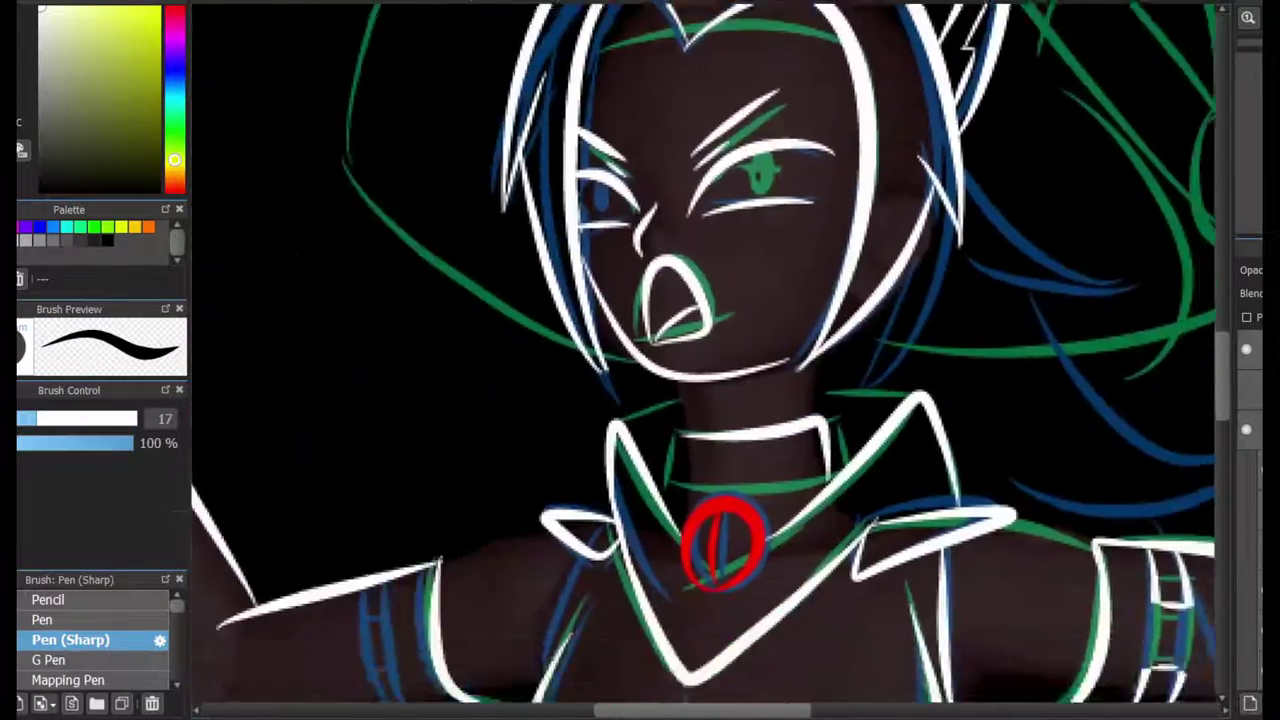
scroll(703, 360, down, 3)
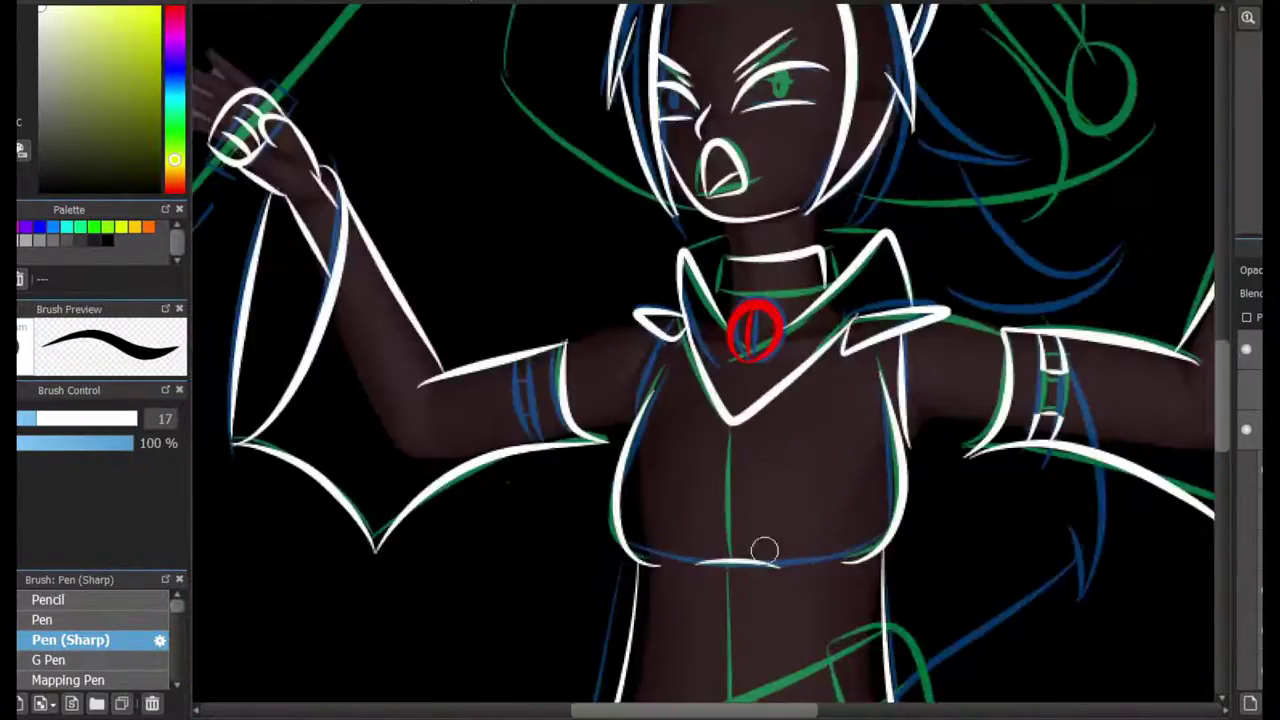
- Ink the strap around the far sleeve and erase its middle section to leave two end tabs
scroll(763, 549, up, 5)
scroll(653, 688, left, 3)
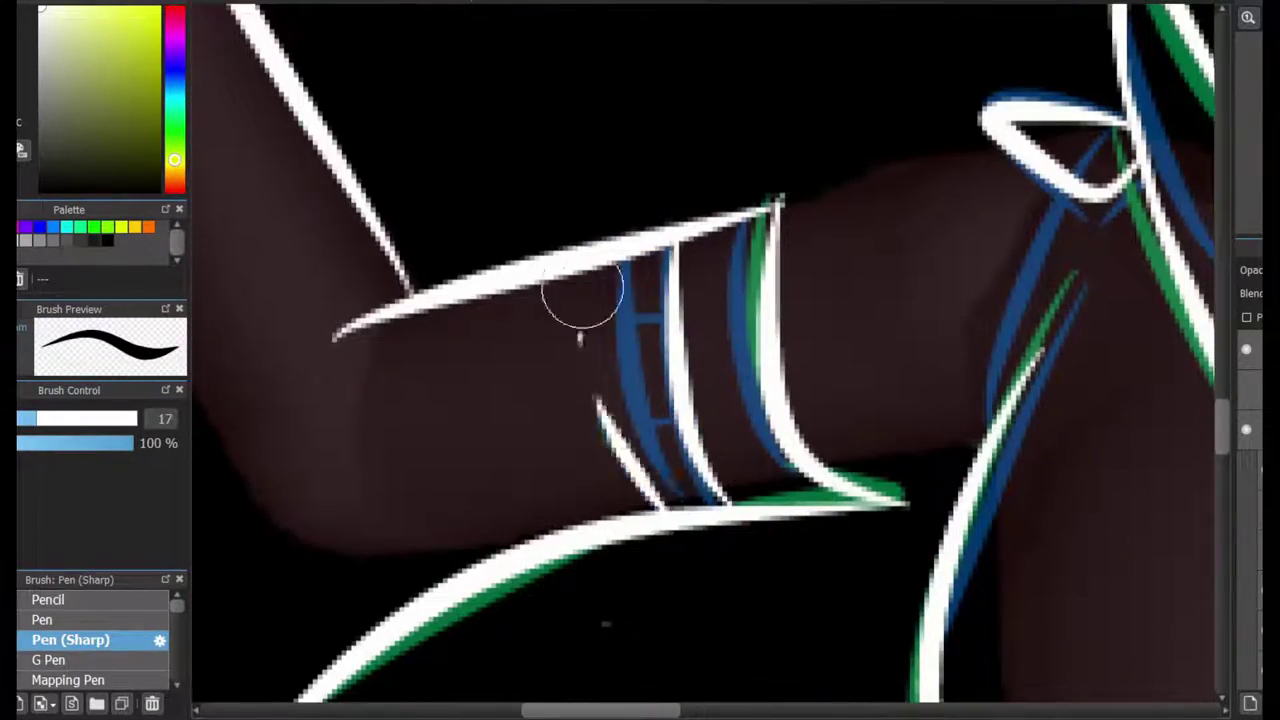
mouse_move(600, 271)
mouse_down()
mouse_move(617, 457)
mouse_move(645, 465)
mouse_move(622, 456)
mouse_up()
key(ctrl+z)
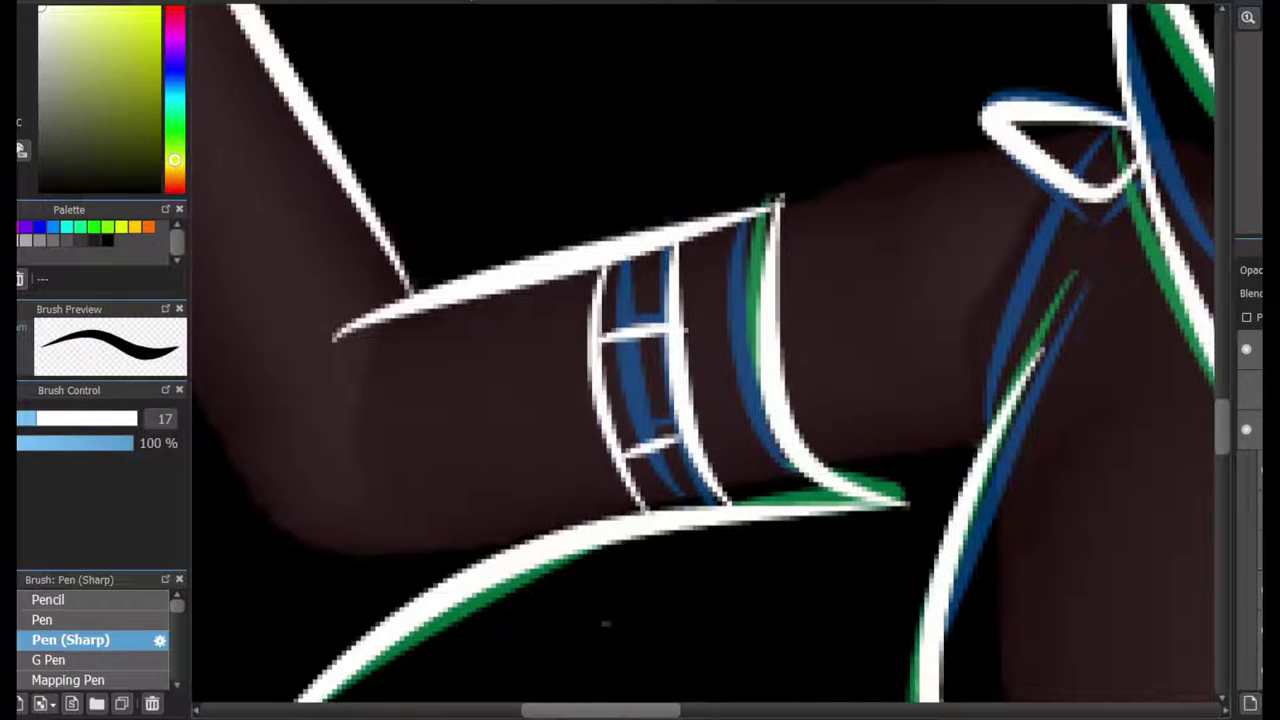
key(e)
drag(680, 422, 610, 450)
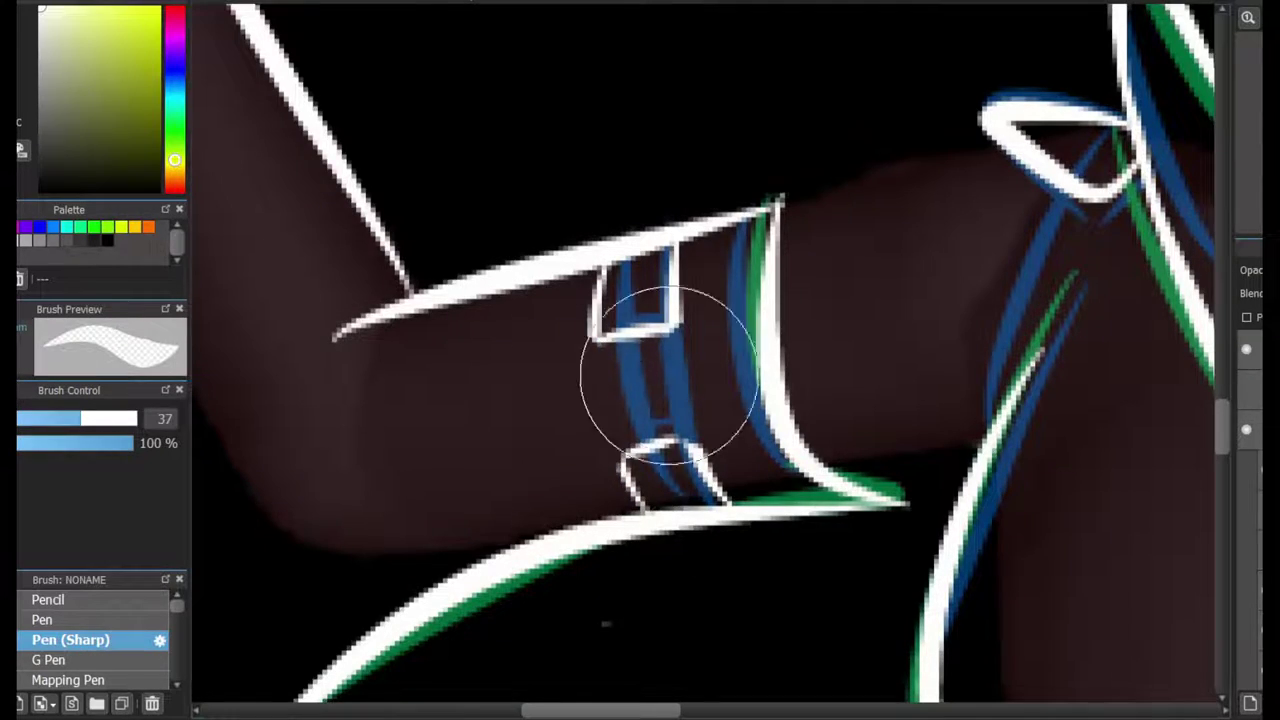
key(b)
- Ink the centre seam from the collar's point through the bodice and down the full length of the robe
scroll(668, 378, down, 5)
scroll(712, 418, up, 5)
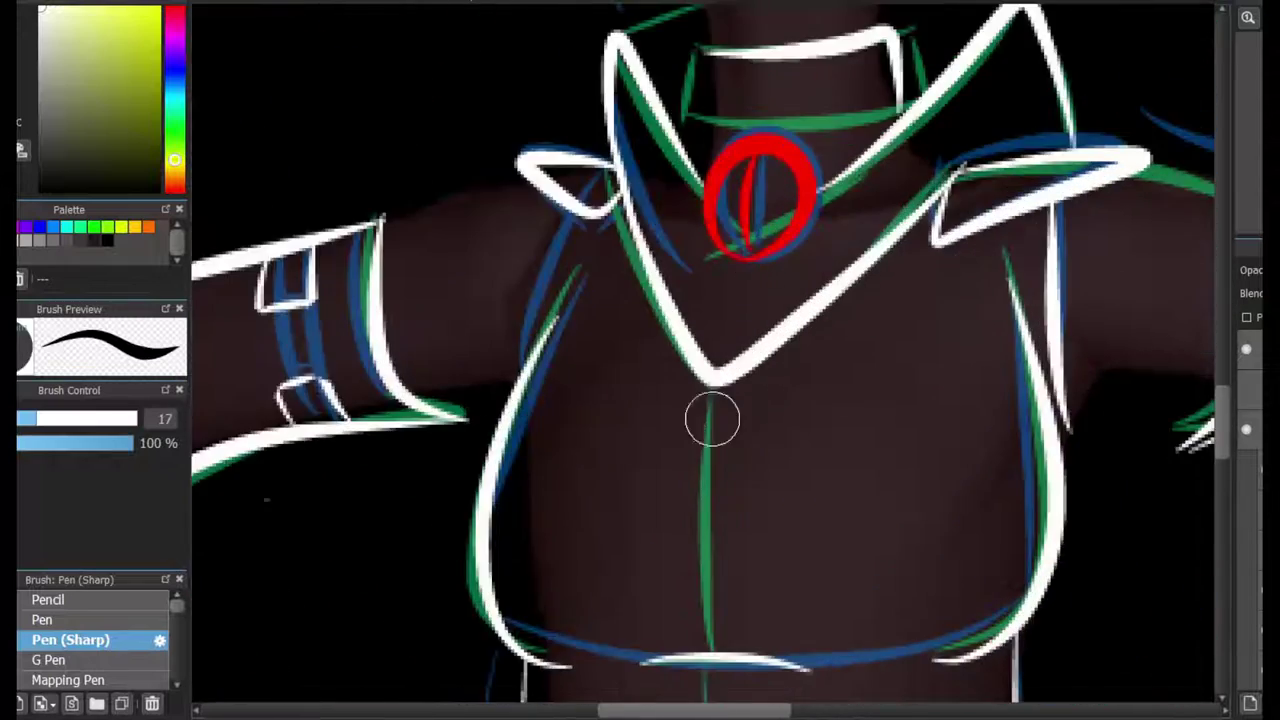
scroll(712, 418, down, 5)
scroll(691, 45, down, 2)
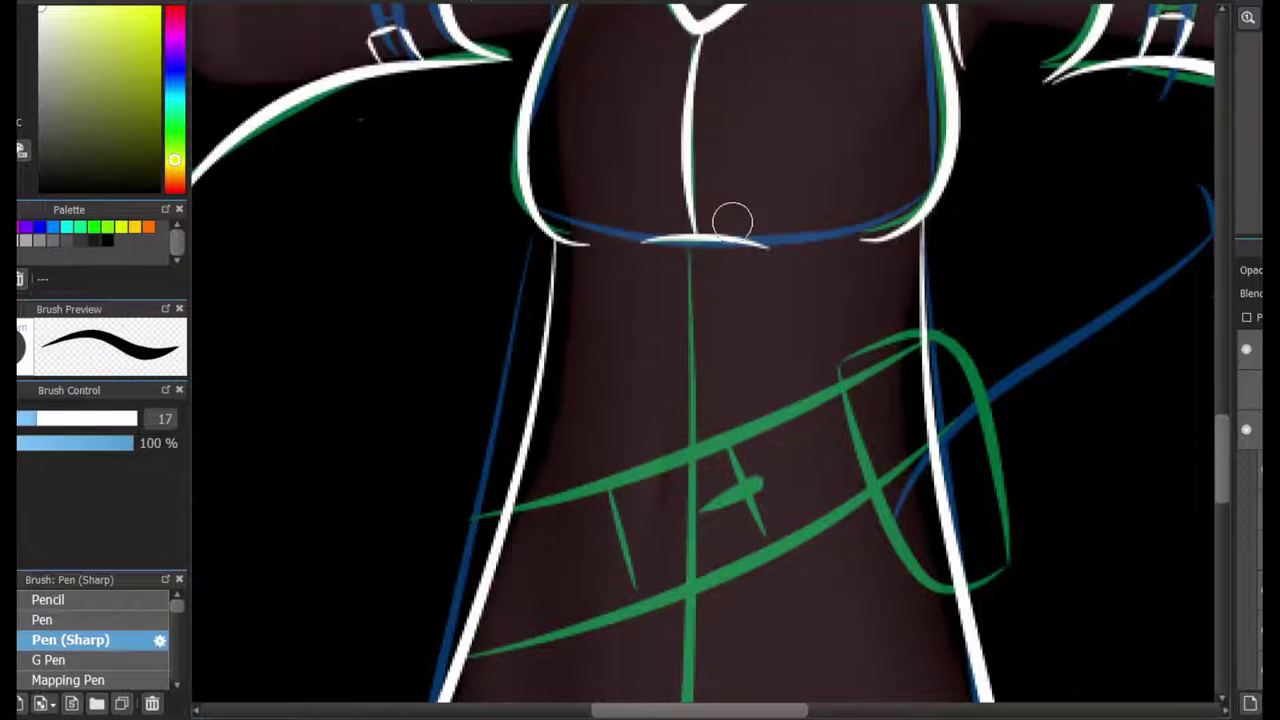
scroll(732, 220, down, 3)
scroll(783, 500, up, 1)
drag(806, 80, 775, 680)
key(ctrl+z)
key(ctrl+z)
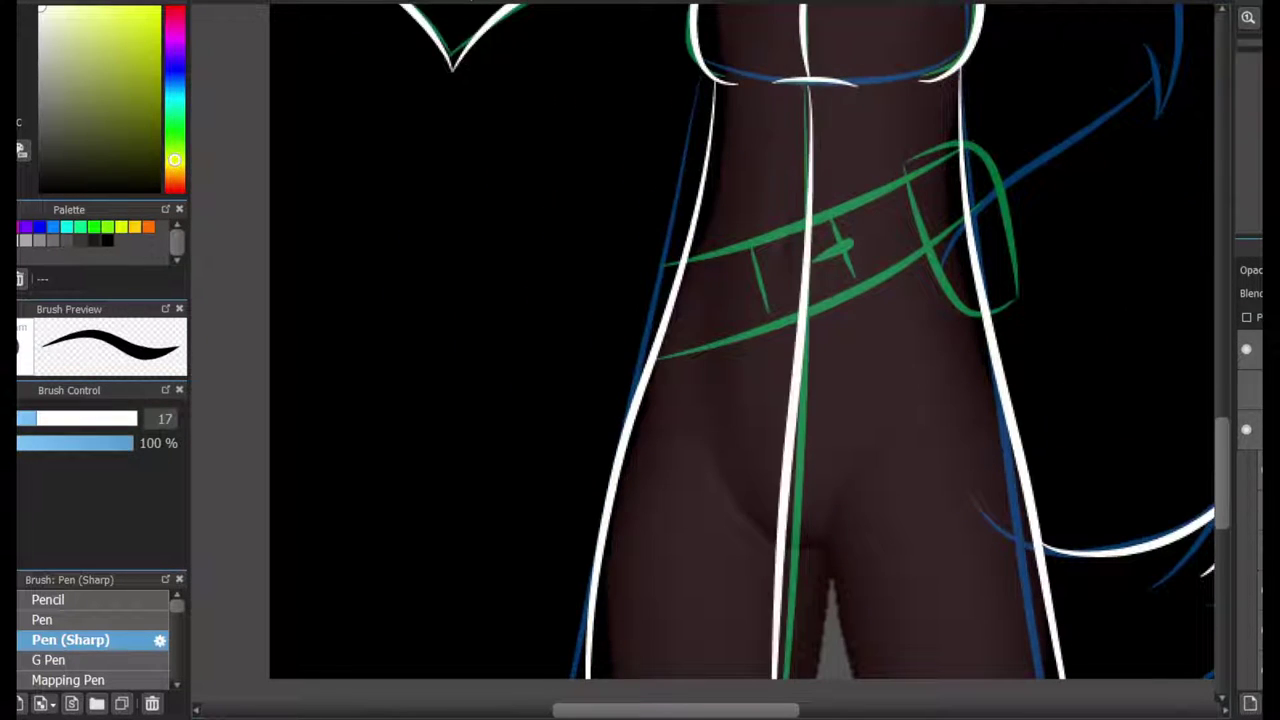
scroll(750, 360, down, 1)
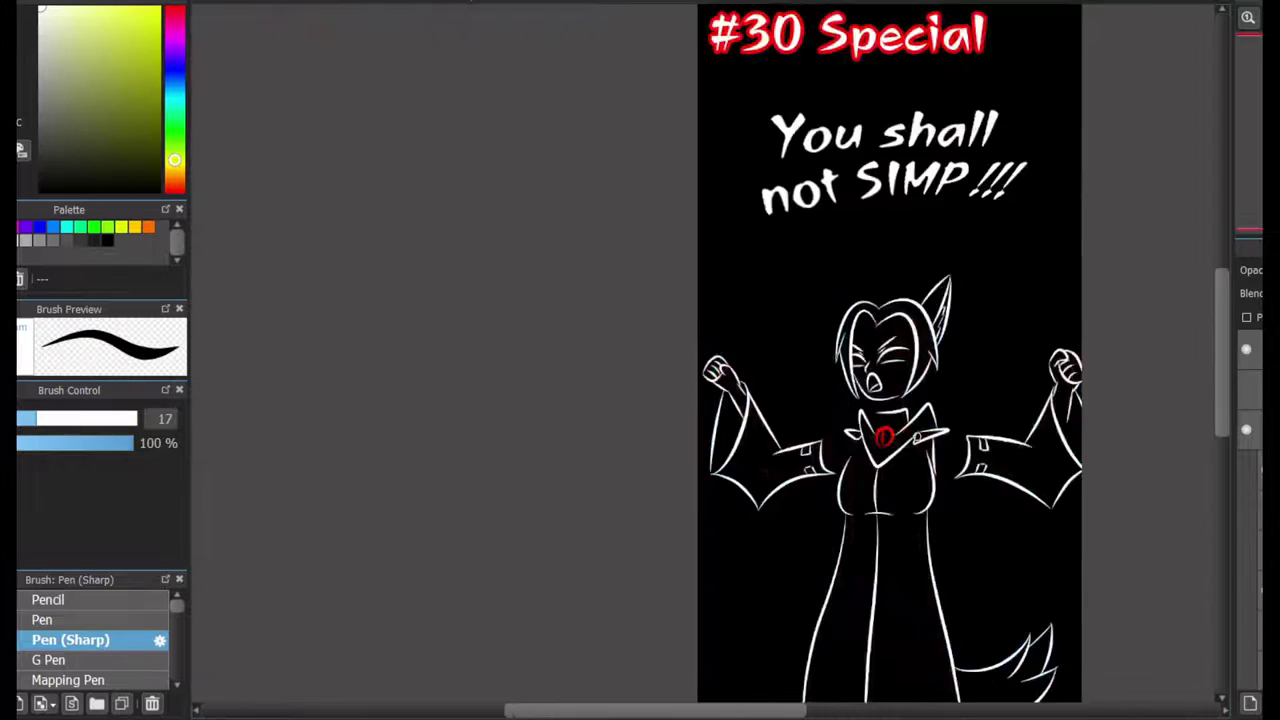
scroll(810, 360, up, 3)
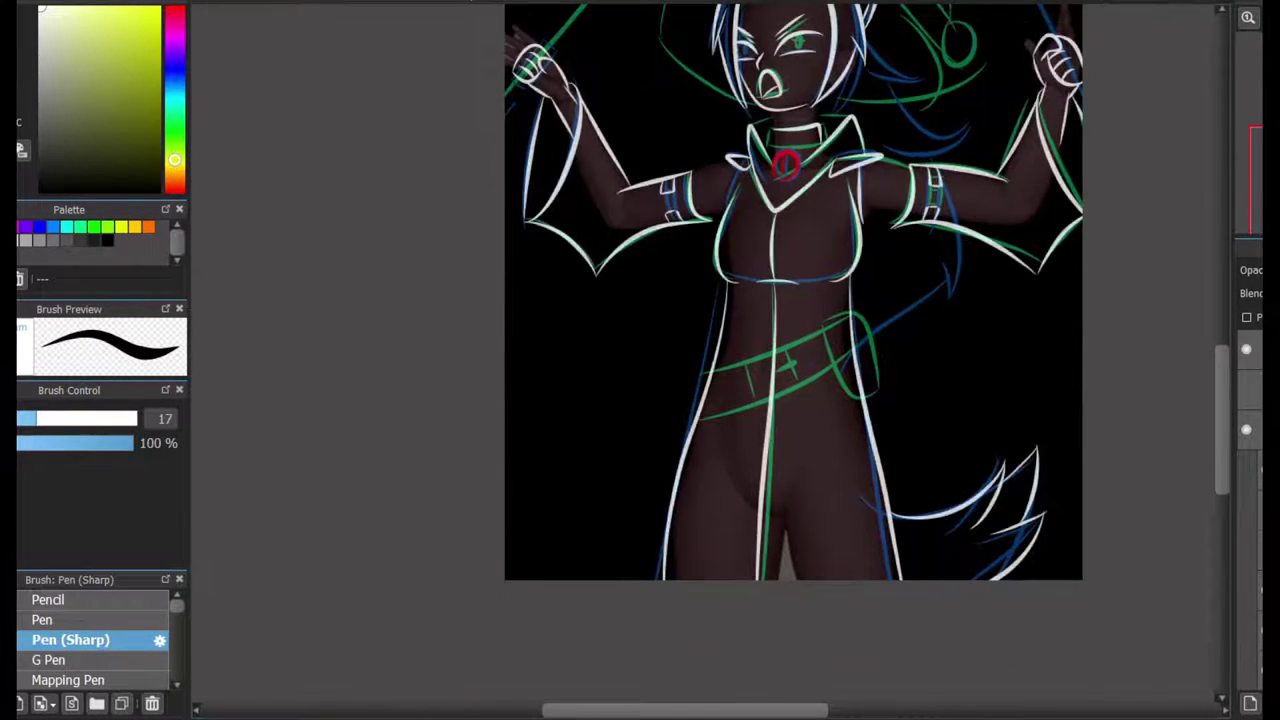
- Ink the rounded crown of the head as an arc from the side hair over to the ear
scroll(783, 331, up, 5)
key(ctrl+z)
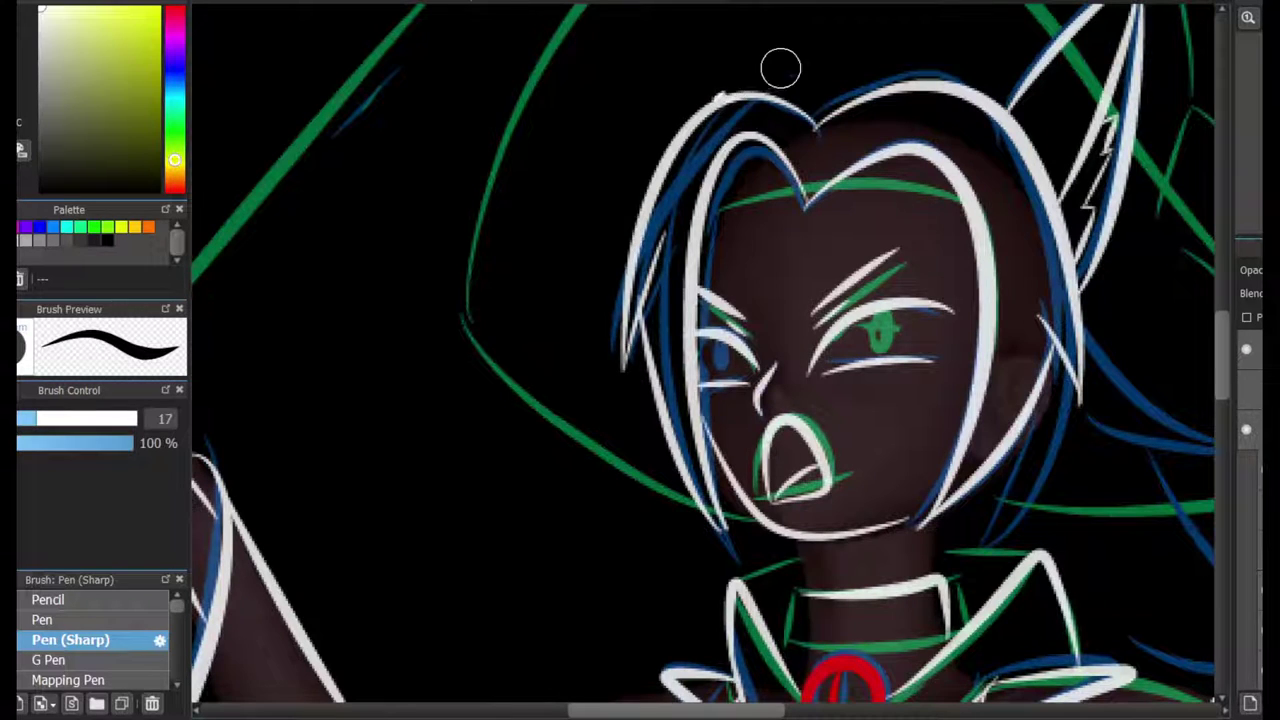
mouse_move(718, 101)
mouse_down()
mouse_move(775, 112)
mouse_move(1004, 98)
mouse_up()
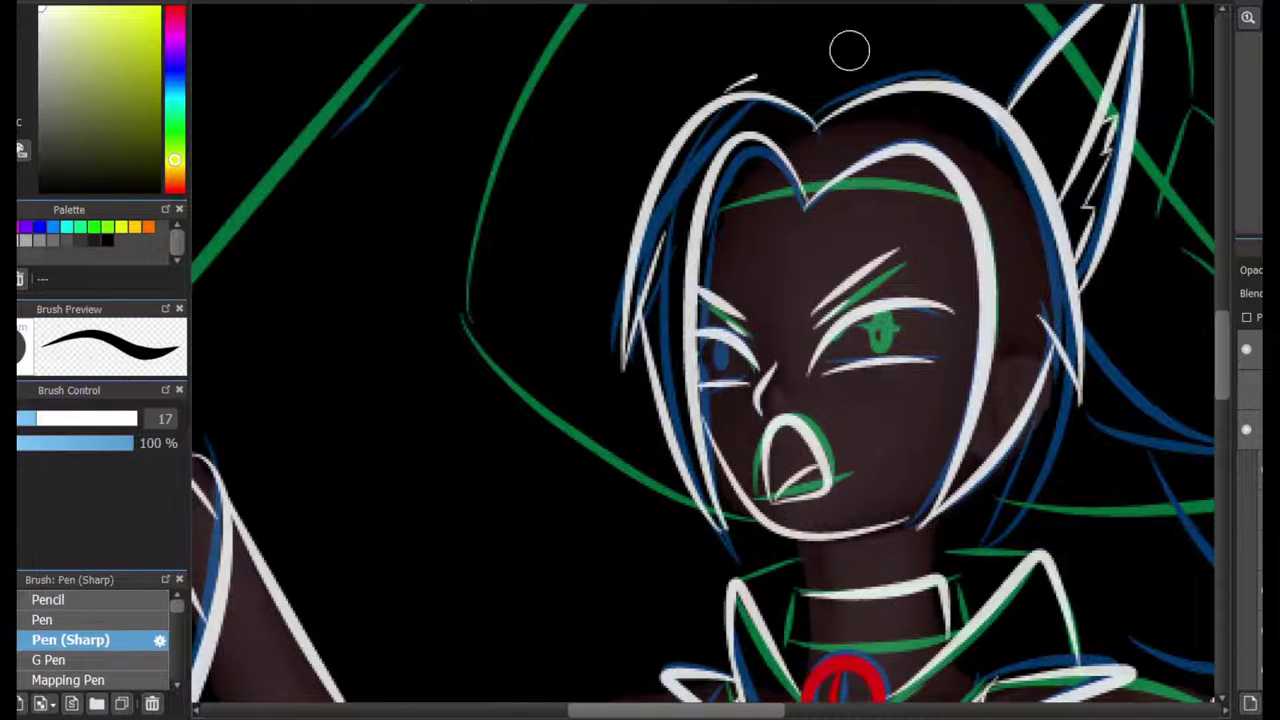
key(ctrl+z)
scroll(720, 277, down, 2)
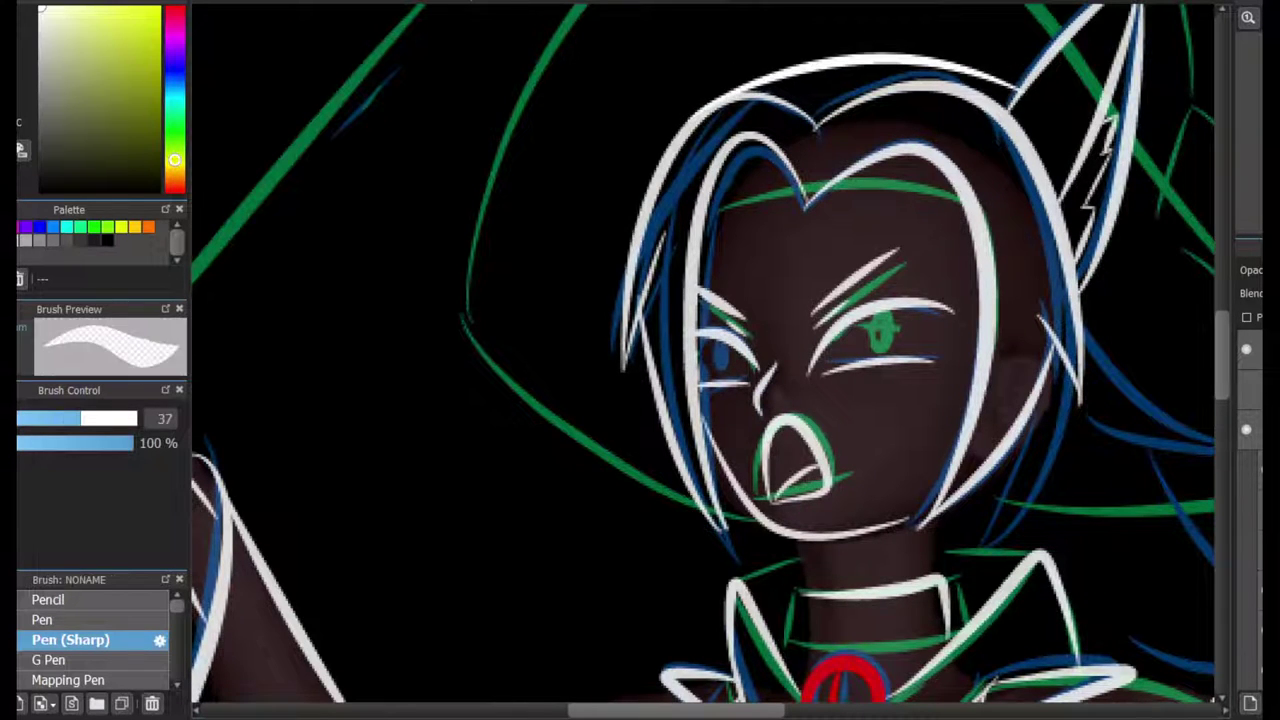
- Ink the choker's lower edge and side, the sides of the neck, and a row of small round studs
scroll(720, 277, down, 3)
scroll(720, 277, up, 4)
drag(714, 290, 1030, 284)
drag(706, 300, 716, 232)
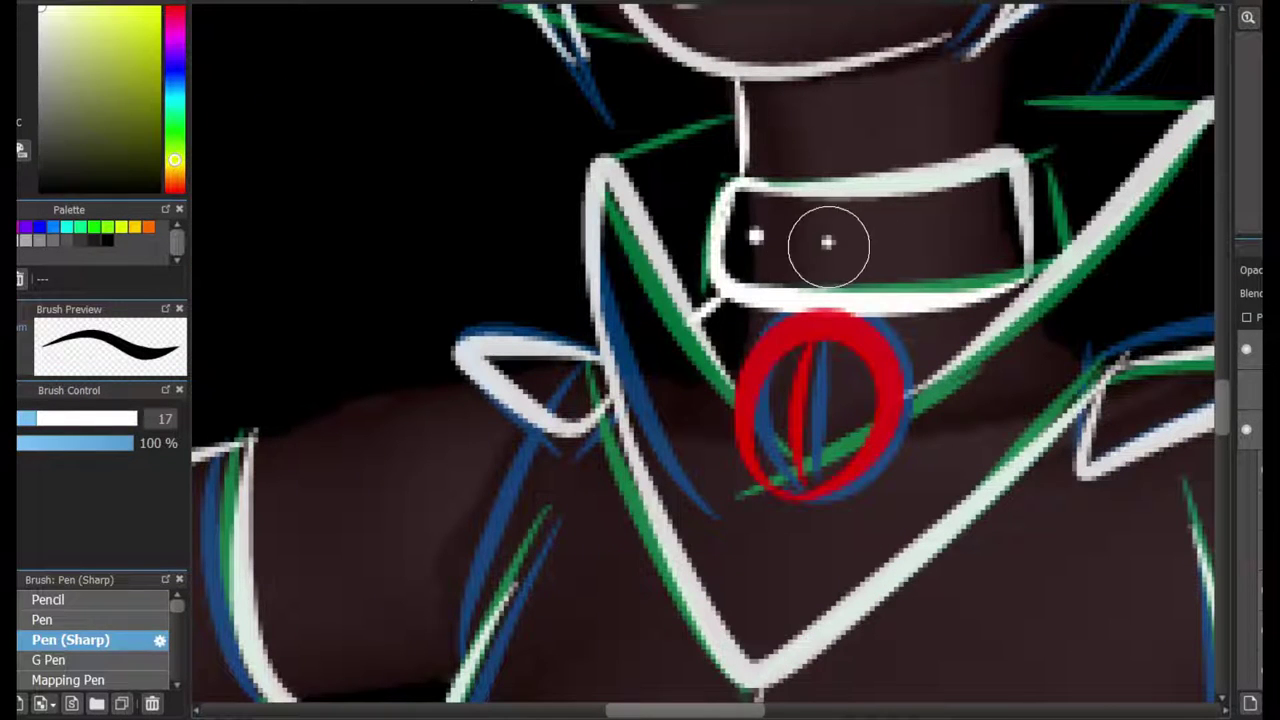
scroll(1043, 366, down, 2)
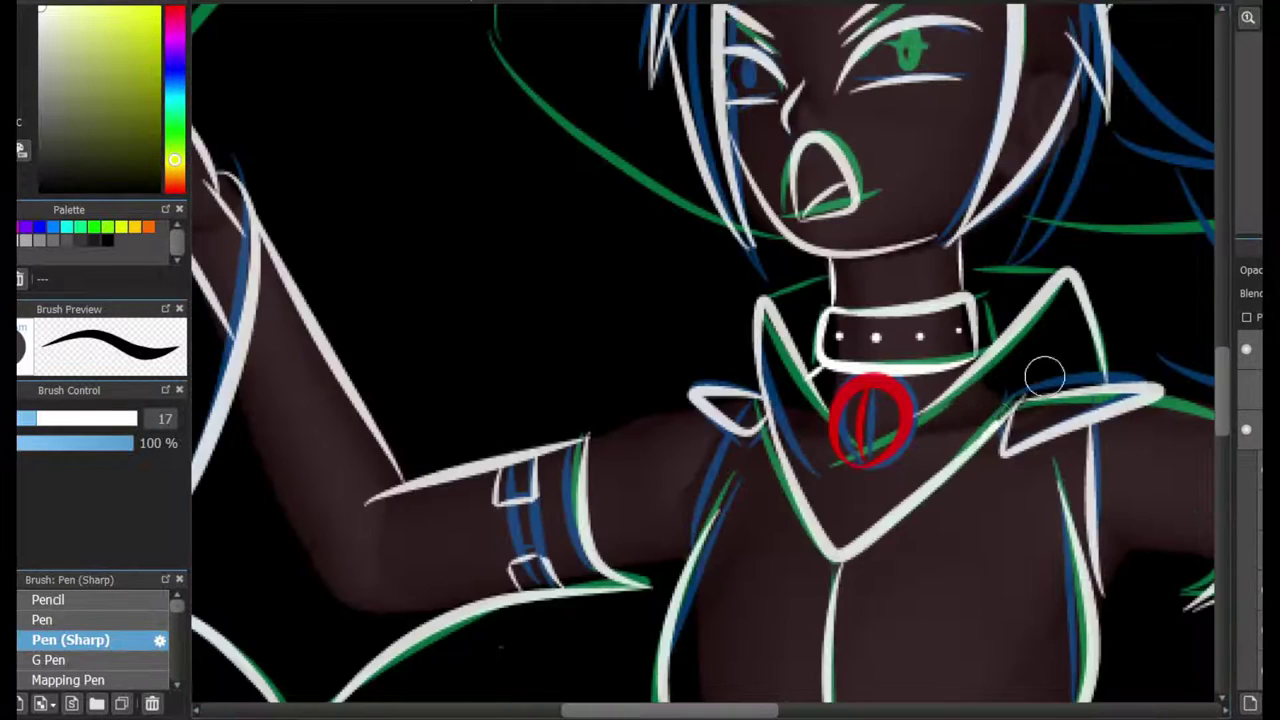
- Ink the near shoulder's top line, the underside of the upper arm, and the short folds at the armpit and sleeve opening
scroll(1163, 249, right, 3)
scroll(666, 229, right, 1)
scroll(639, 505, up, 2)
key(ctrl+z)
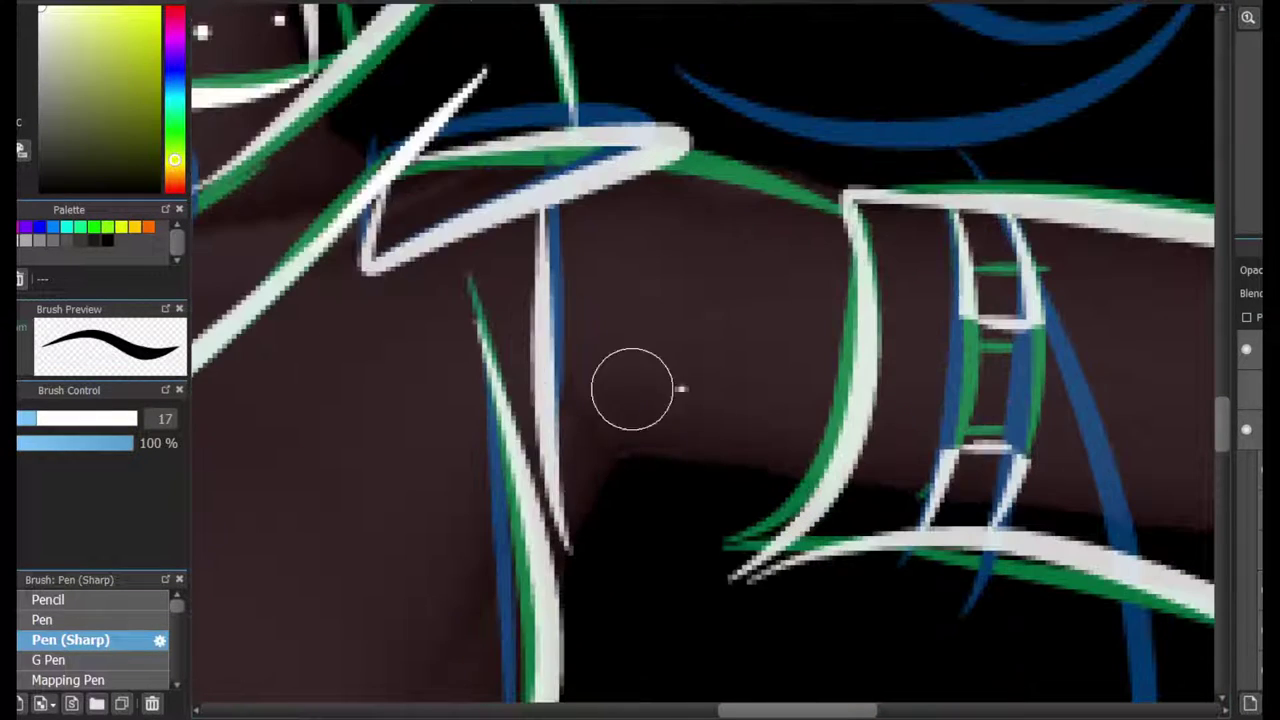
drag(565, 557, 610, 462)
drag(590, 455, 910, 495)
drag(760, 520, 784, 484)
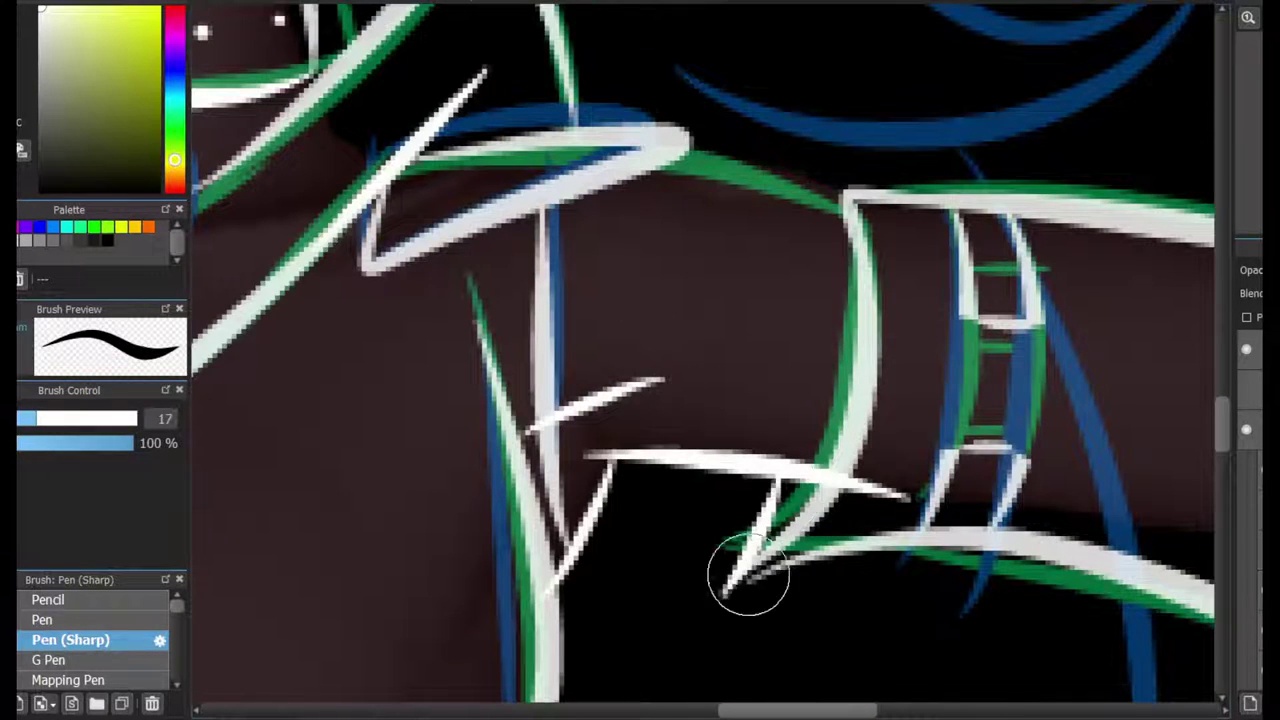
drag(848, 205, 610, 158)
- Ink the staff's claw-shaped head with its pointed prongs and the arcs of the orb held inside
key(bracketright)
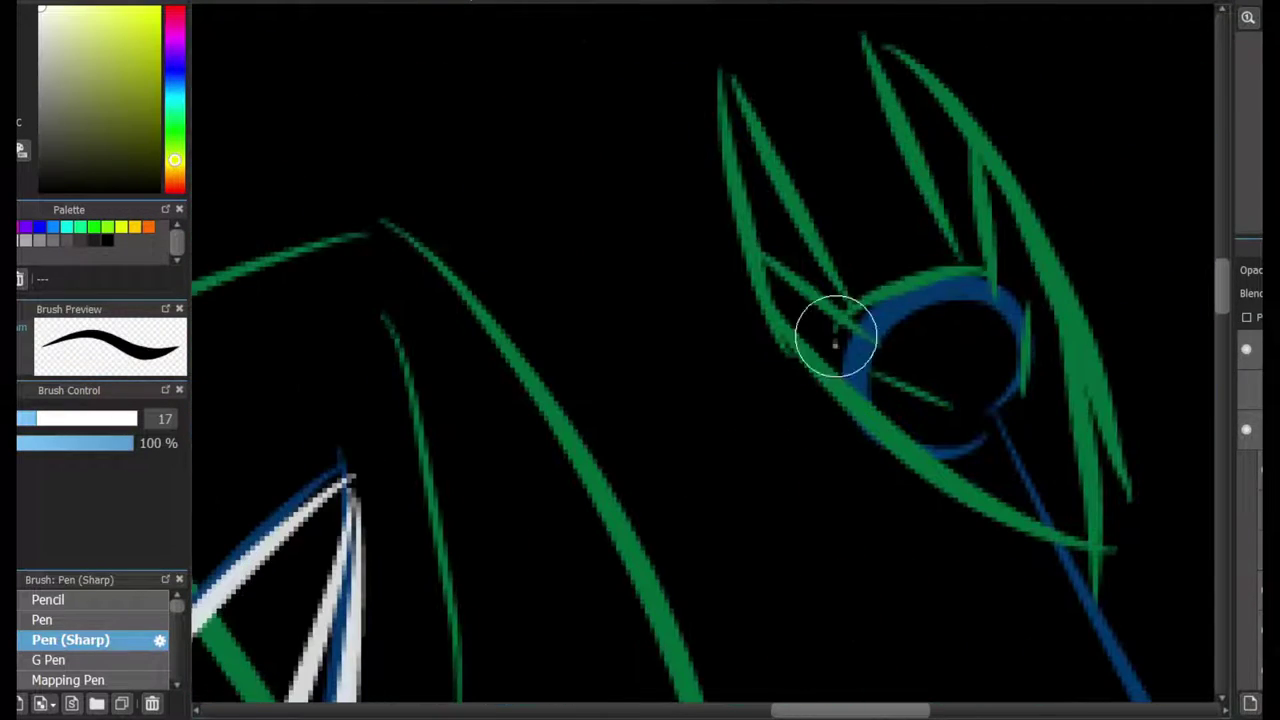
mouse_move(836, 337)
mouse_down()
mouse_move(874, 51)
mouse_move(1069, 274)
mouse_move(840, 286)
mouse_move(735, 97)
mouse_move(1095, 588)
mouse_up()
drag(954, 443, 820, 374)
drag(1032, 300, 1027, 410)
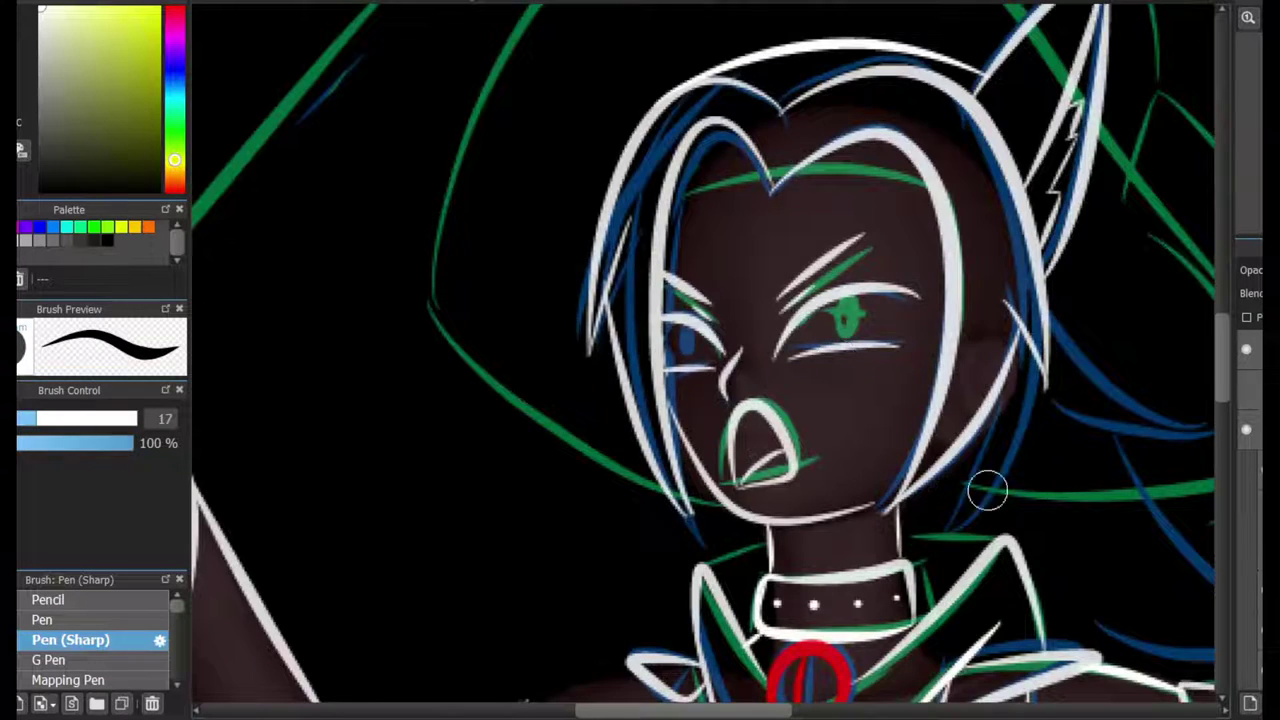
- Ink the far armhole seam, the upper and lower lines of the upper arm, and the sleeve opening's inner corner
scroll(987, 490, down, 5)
scroll(895, 135, up, 3)
drag(897, 145, 843, 385)
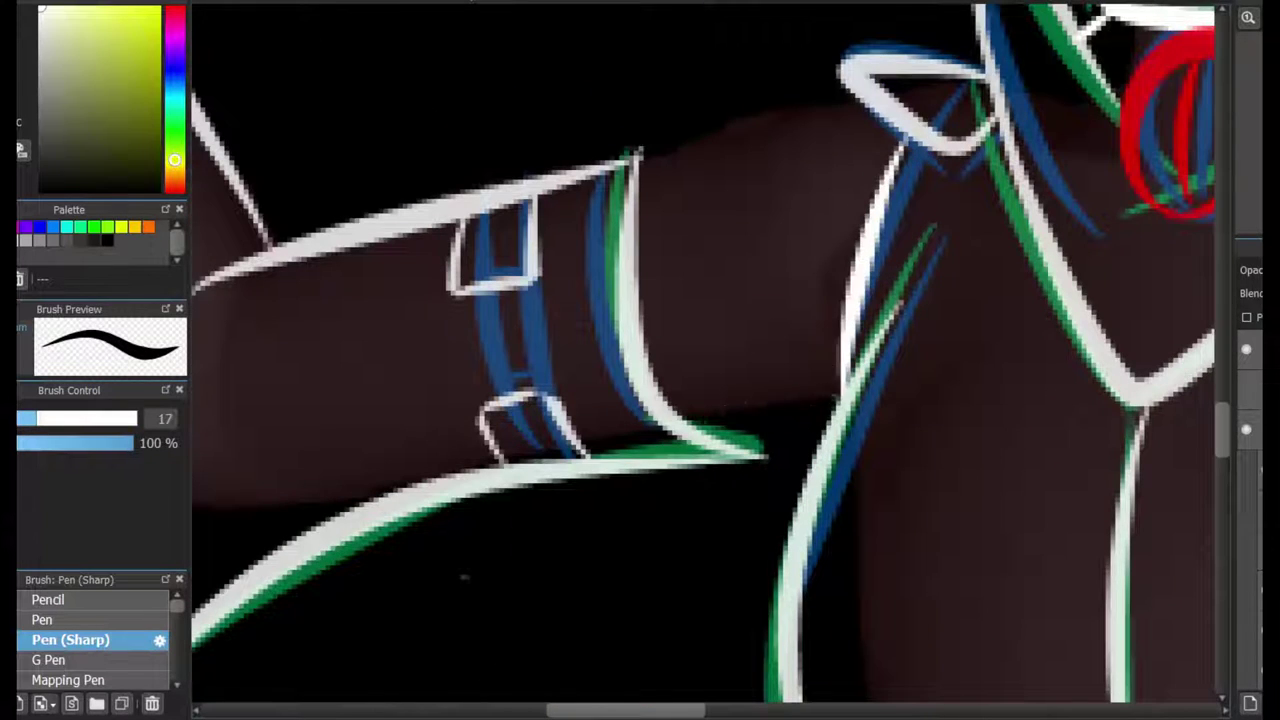
drag(766, 458, 738, 418)
drag(640, 158, 851, 92)
key(e)
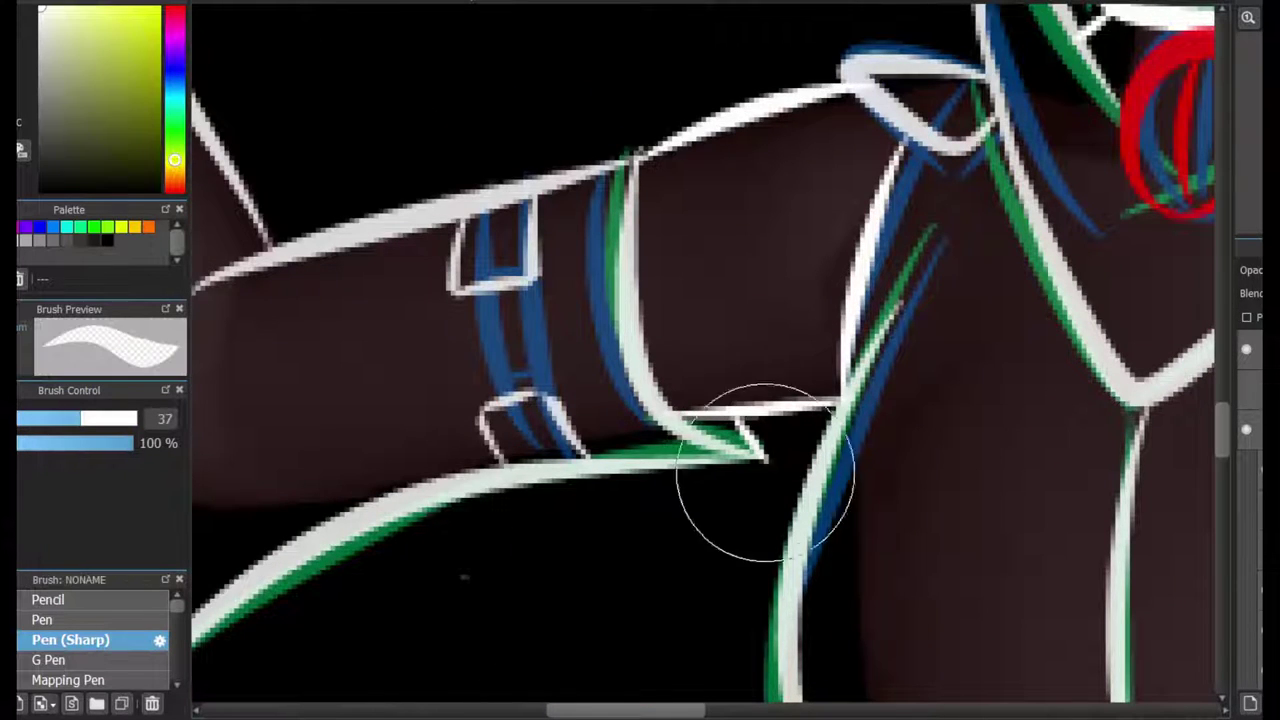
key(b)
scroll(880, 300, down, 5)
scroll(771, 374, up, 5)
mouse_move(914, 86)
mouse_down()
mouse_move(1071, 337)
mouse_move(1065, 355)
mouse_up()
key(ctrl+z)
drag(974, 80, 640, 214)
key(ctrl+z)
- Ink the belt's upper and lower edges as two curves slanting across the waist
scroll(1003, 306, up, 3)
drag(1025, 190, 629, 378)
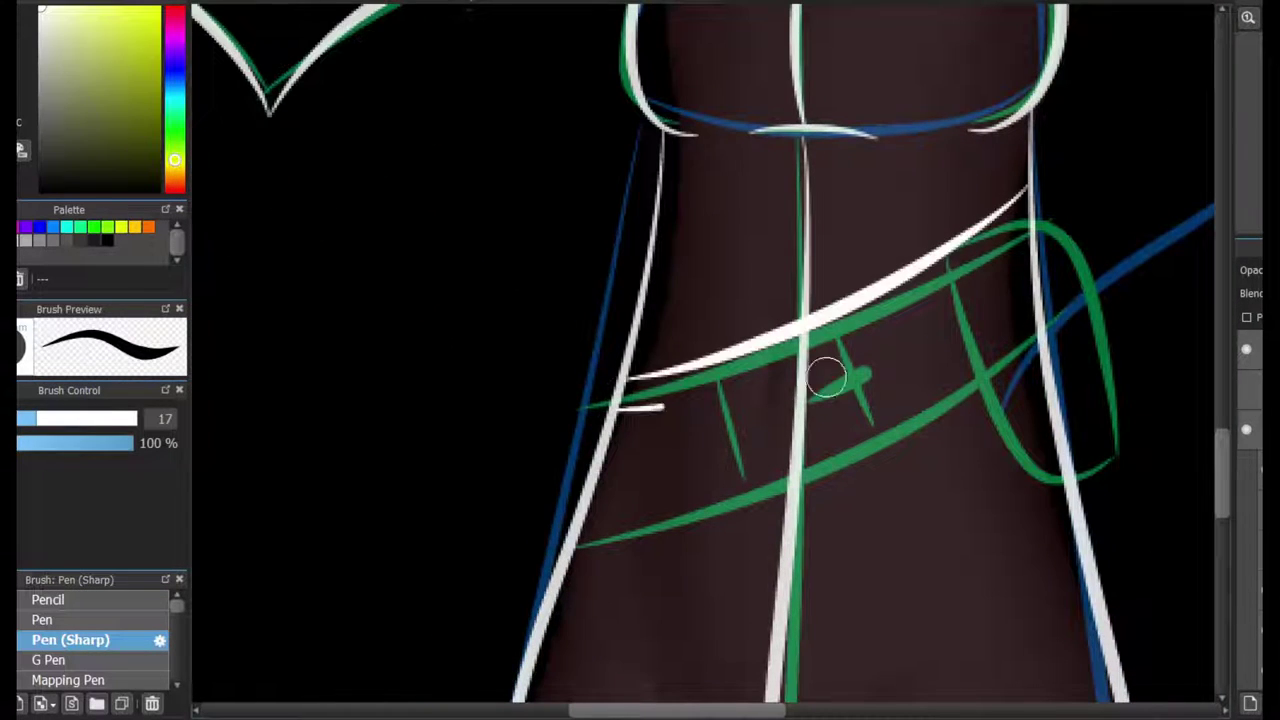
drag(1045, 295, 612, 464)
- Ink the belt's buckle bars and middle line, and erase the robe's centre seam where it crosses the belt
scroll(800, 450, up, 2)
drag(860, 272, 884, 360)
drag(966, 215, 990, 335)
drag(552, 410, 1126, 150)
key(ctrl+z)
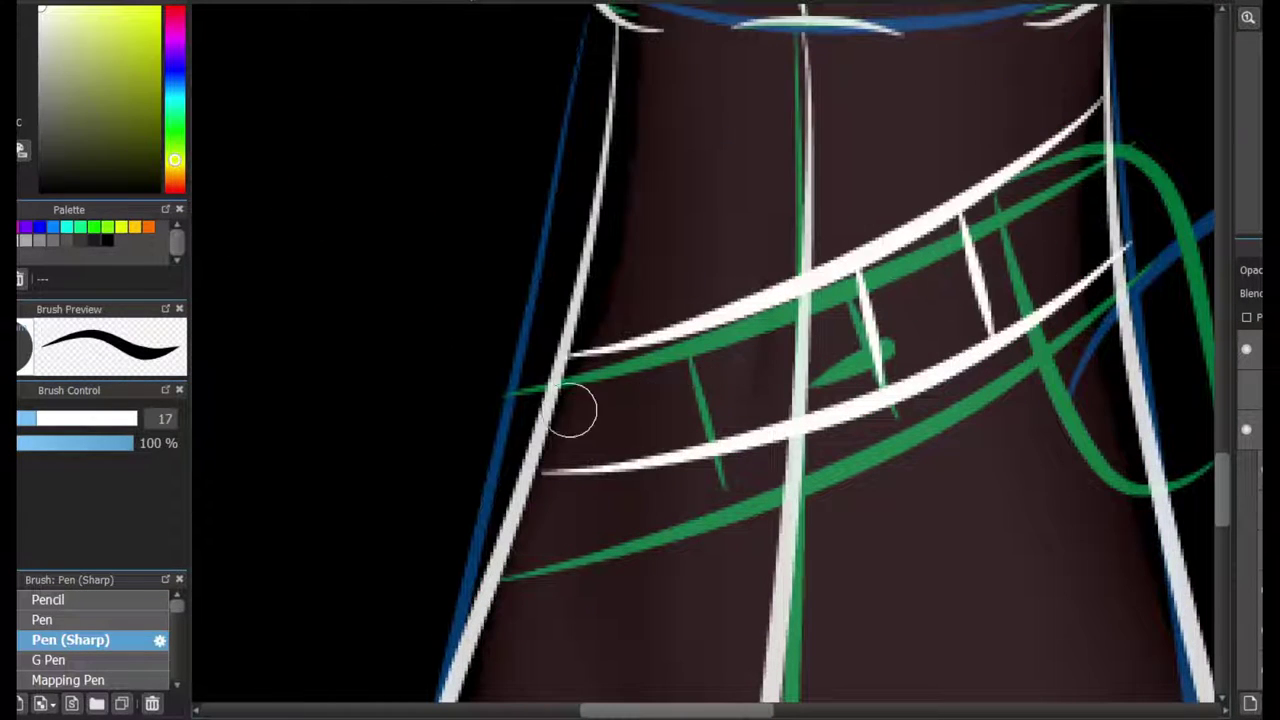
drag(569, 409, 1075, 205)
key(e)
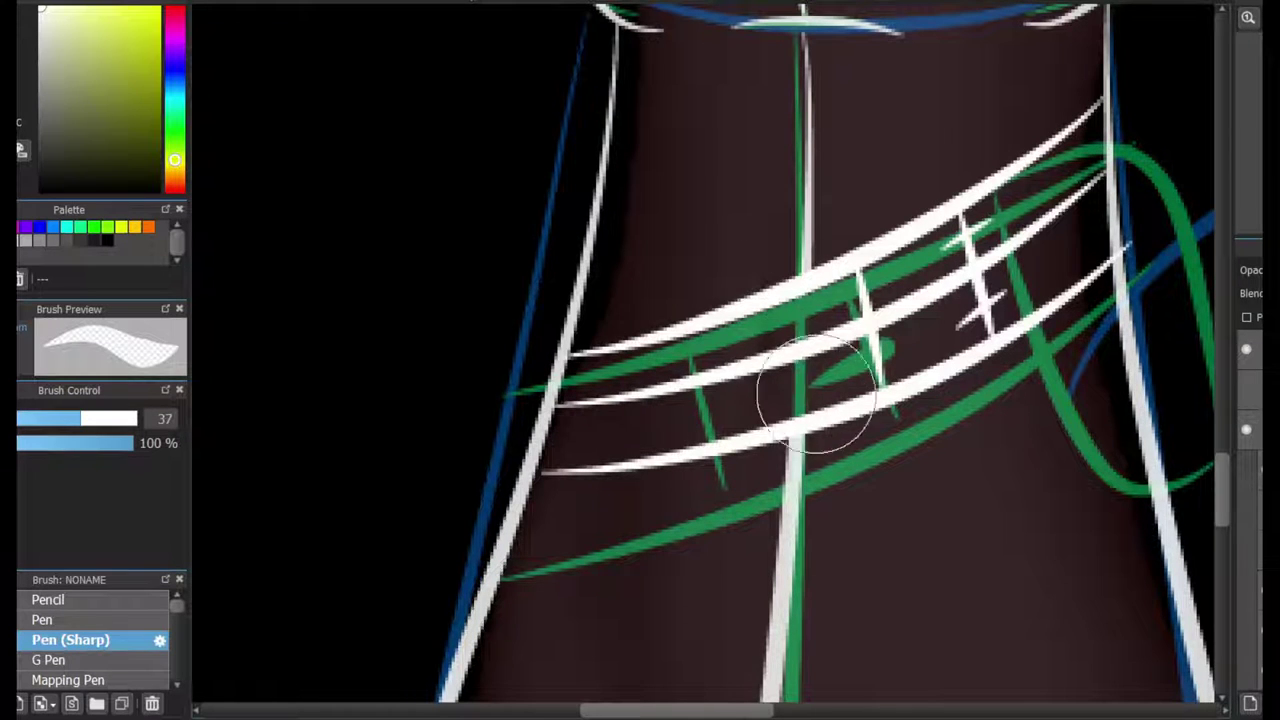
key(e)
scroll(1145, 203, down, 5)
scroll(1120, 150, up, 5)
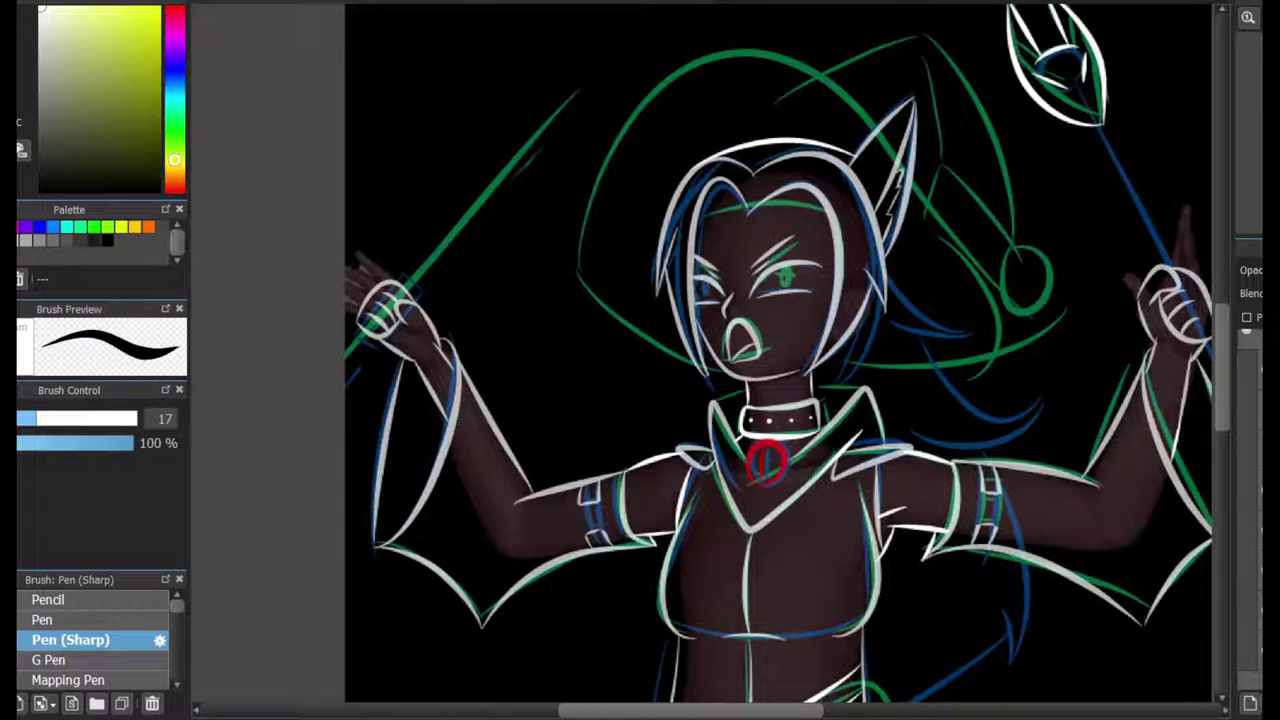
- Ink the hat brim's large outer curve around the head, from beside the chin over the top to the back corner
scroll(779, 360, down, 3)
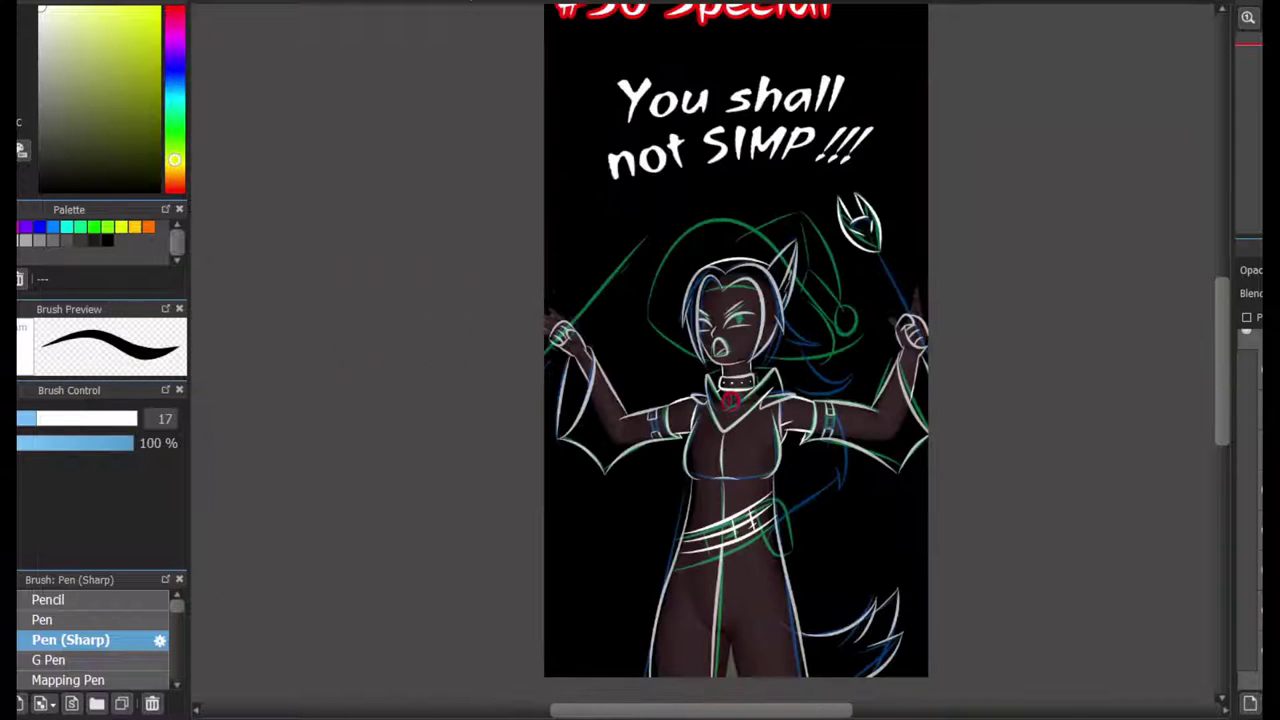
scroll(689, 333, up, 3)
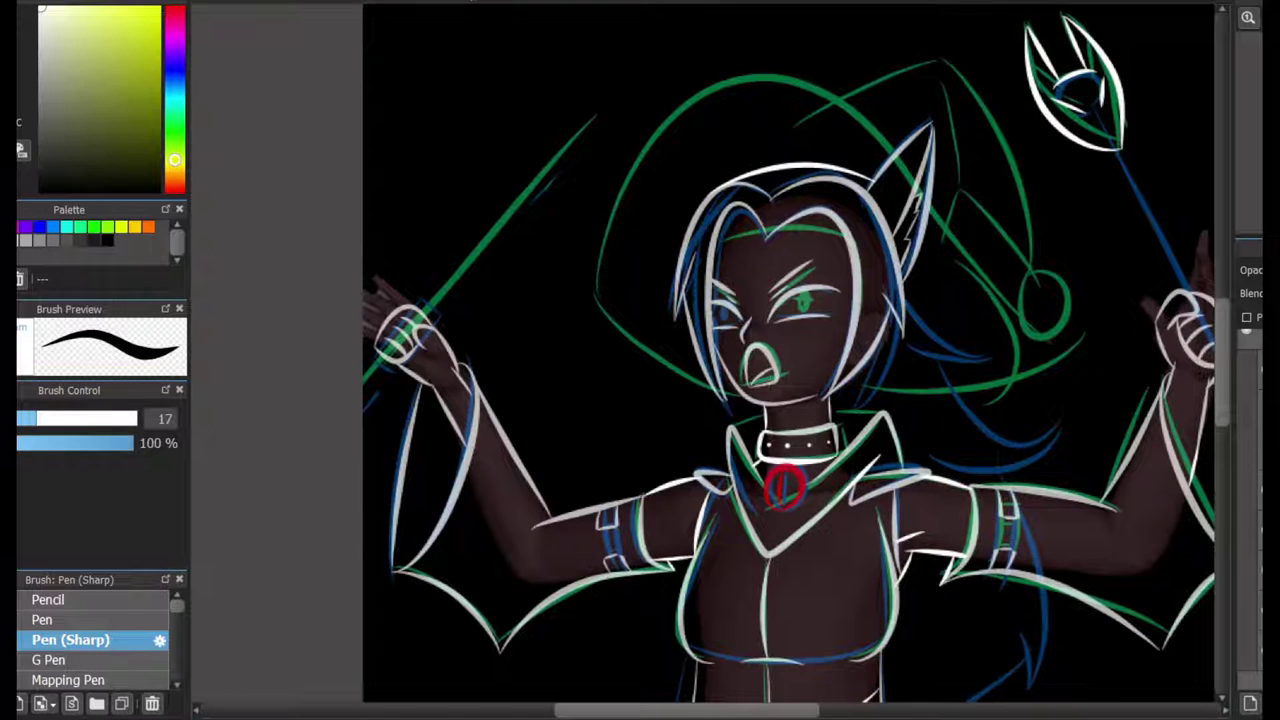
scroll(690, 20, up, 1)
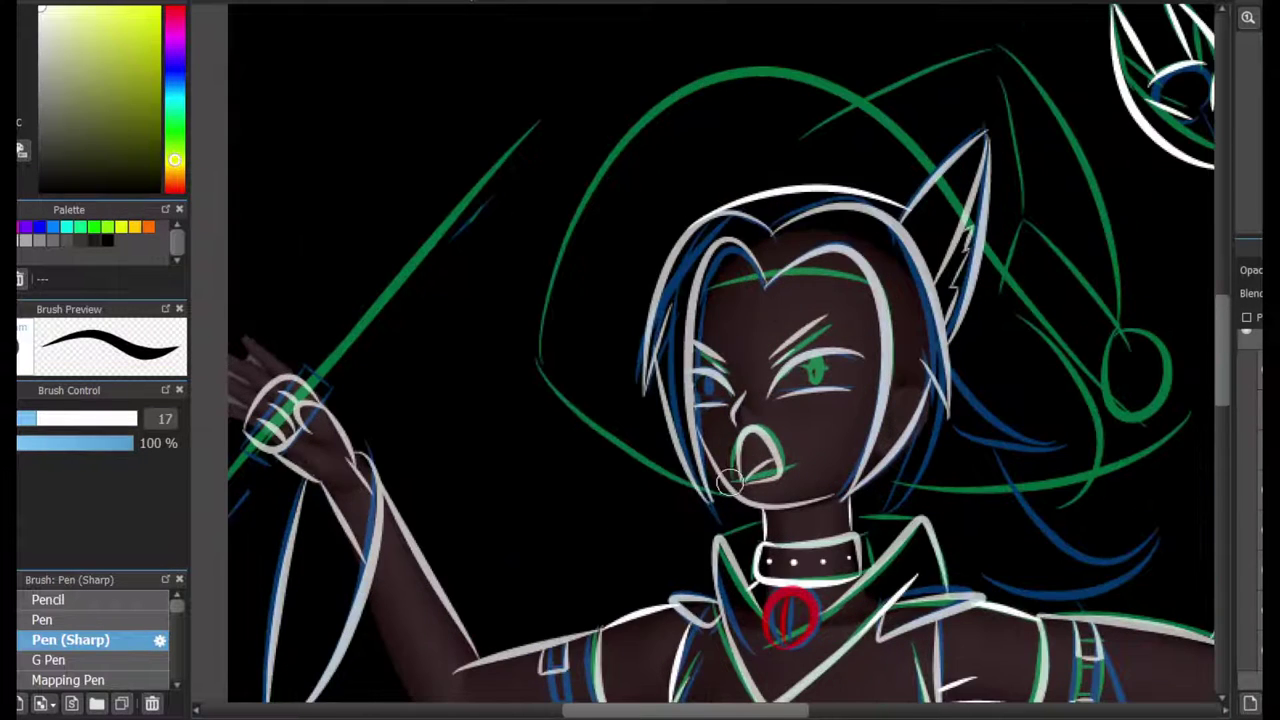
drag(531, 343, 967, 491)
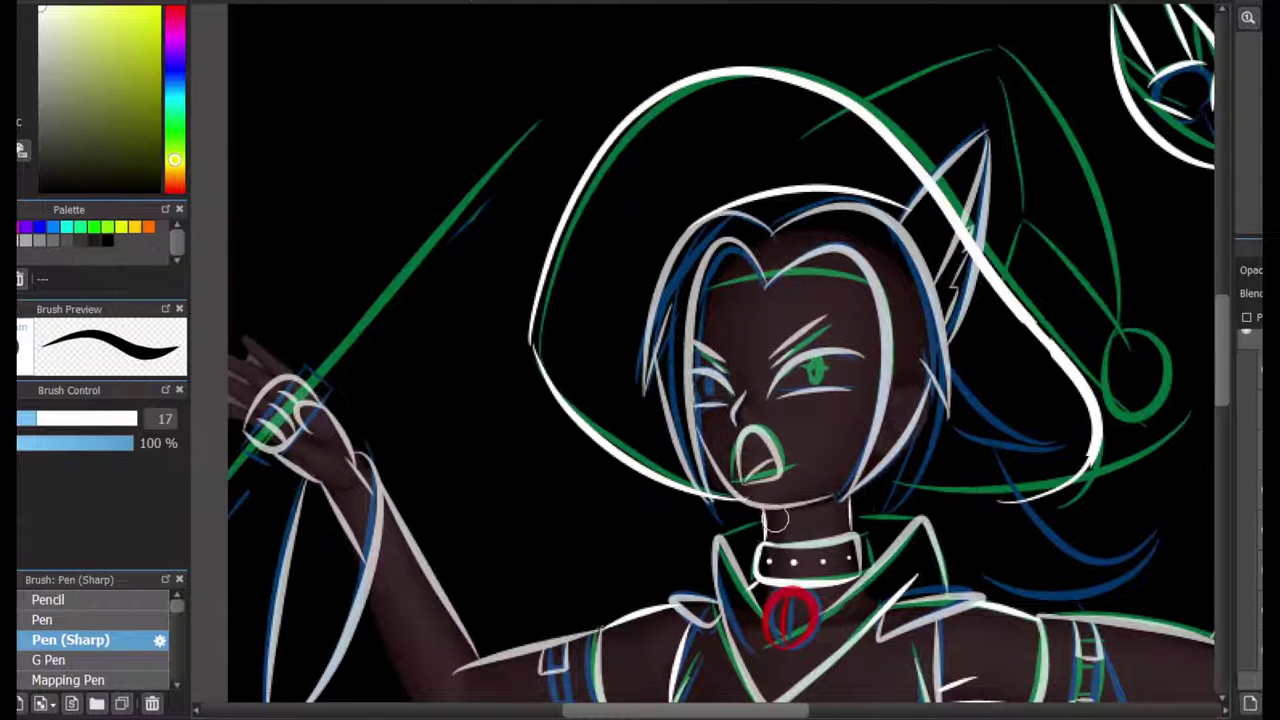
drag(722, 497, 832, 499)
key(ctrl+z)
mouse_move(540, 331)
mouse_down()
mouse_move(883, 123)
mouse_move(1068, 495)
mouse_up()
- Ink the brim's lower edge from the jaw to the back corner and erase the brim line overlapping the ear
scroll(943, 451, up, 1)
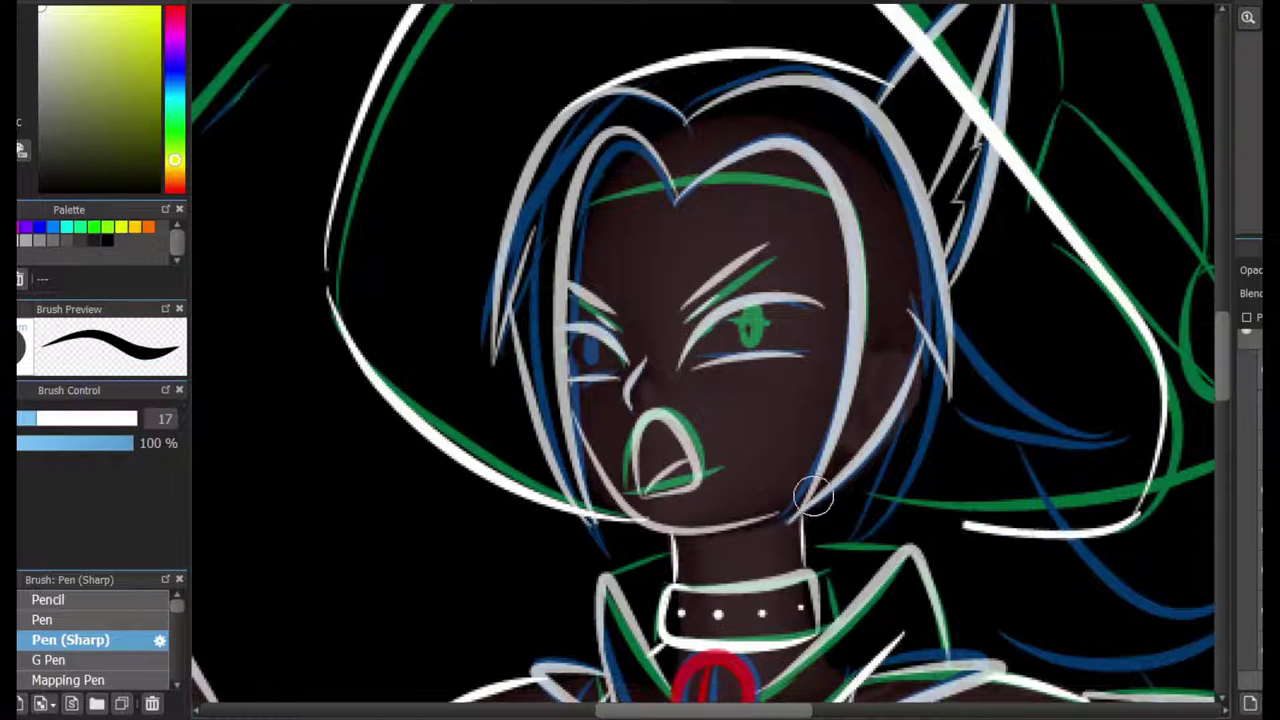
key(ctrl+z)
drag(772, 516, 1090, 548)
key(ctrl+z)
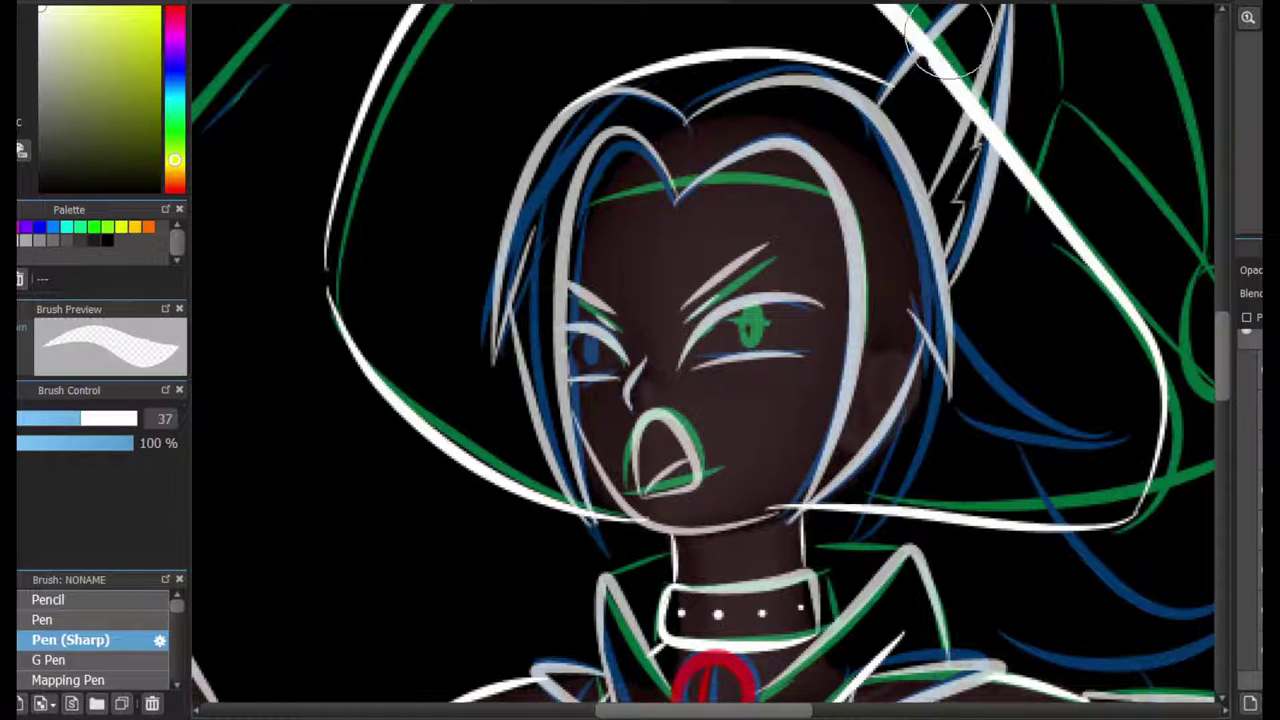
scroll(940, 540, left, 3)
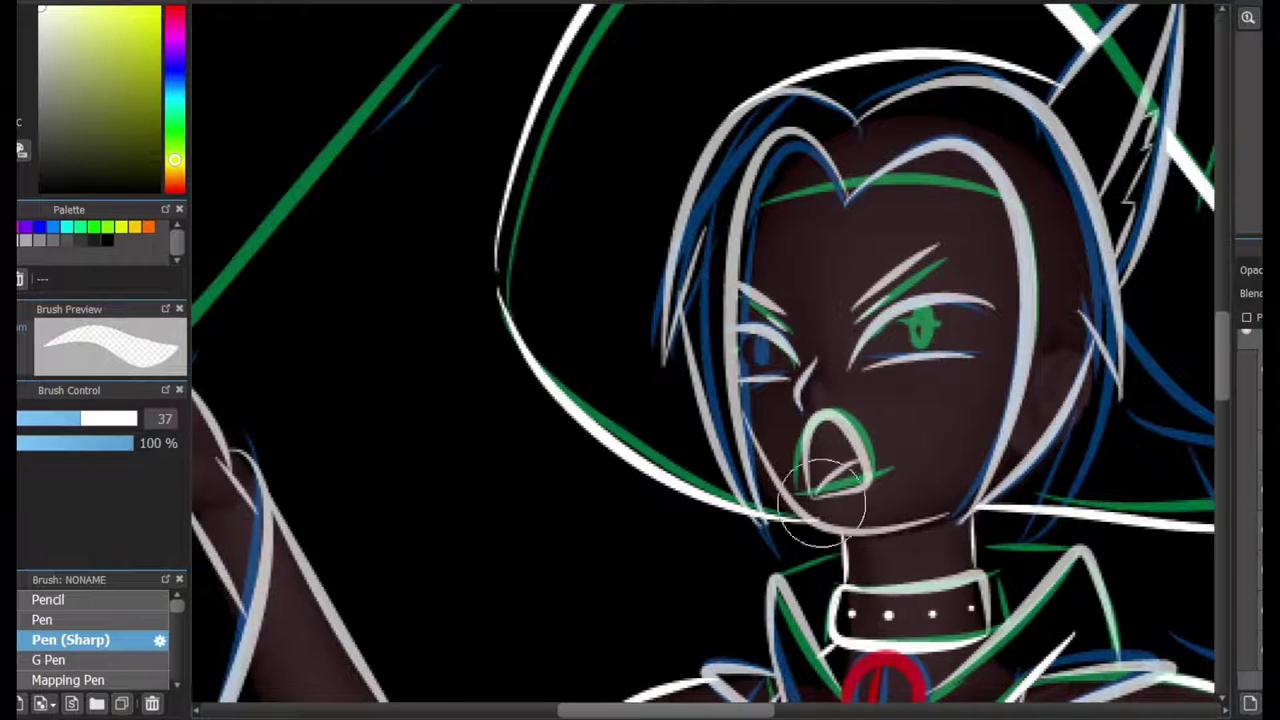
- Try to ink the pointed hair locks behind the head, inside the hat brim
scroll(815, 43, up, 2)
drag(840, 20, 829, 191)
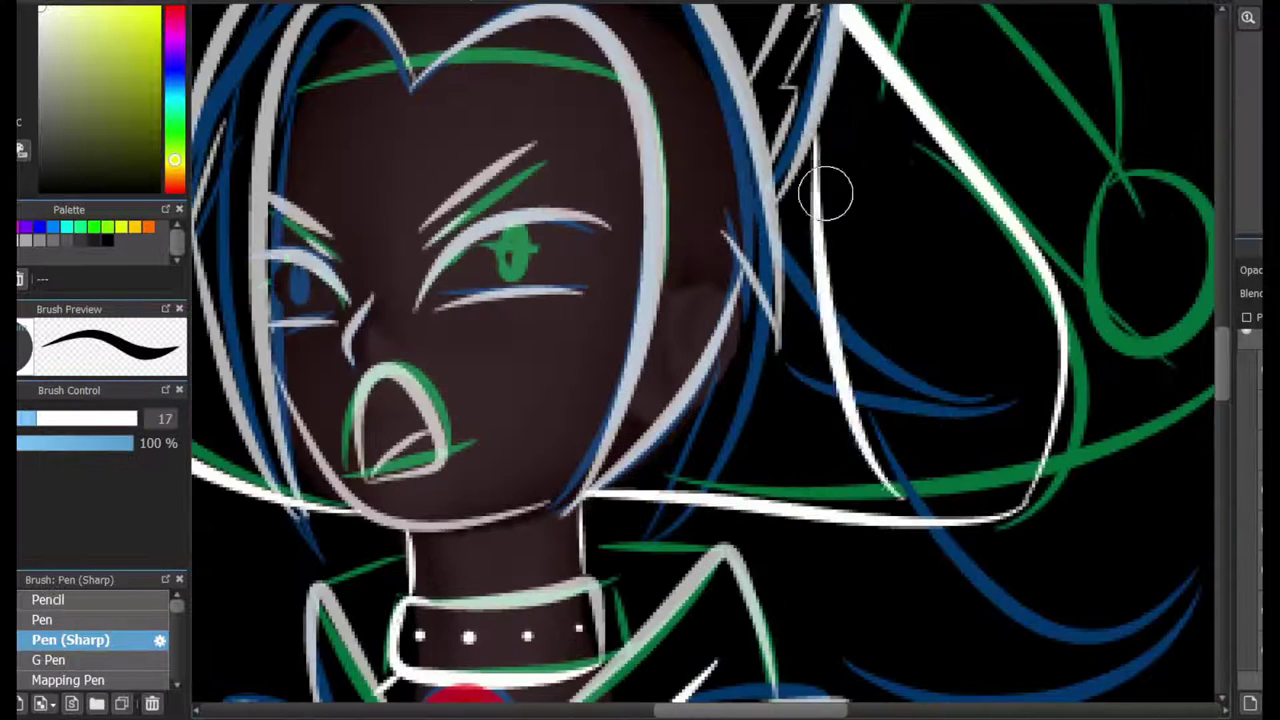
drag(930, 420, 812, 300)
key(ctrl+z)
drag(713, 390, 873, 480)
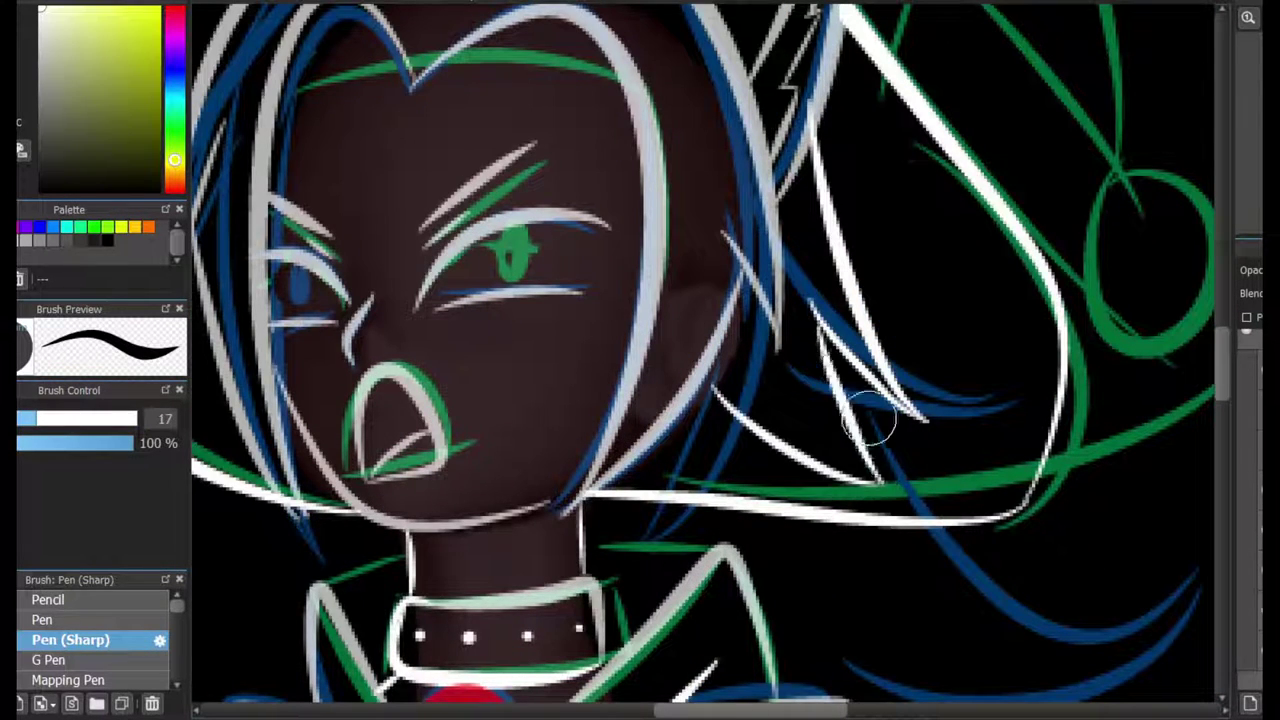
- Ink the hat's bent peak, from the brim above the elf ear out to the fold point and back down to the brim
scroll(890, 472, up, 3)
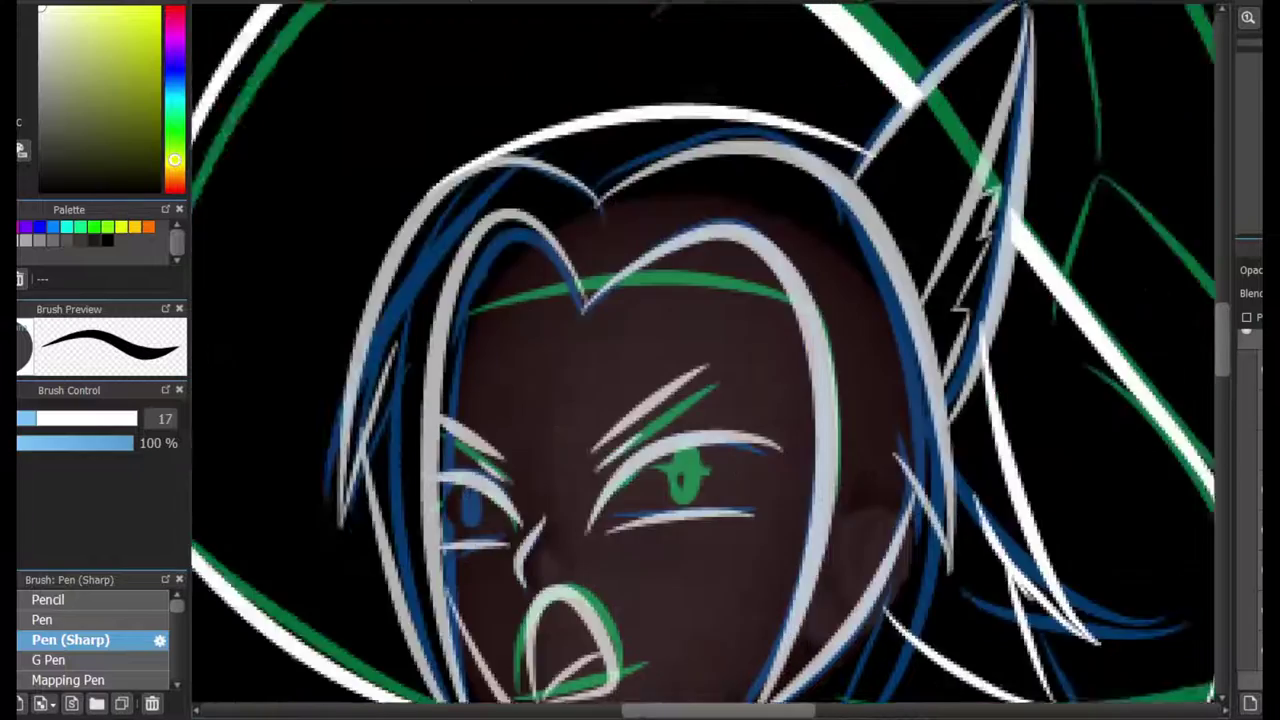
scroll(528, 214, up, 2)
drag(535, 225, 828, 135)
drag(866, 292, 877, 471)
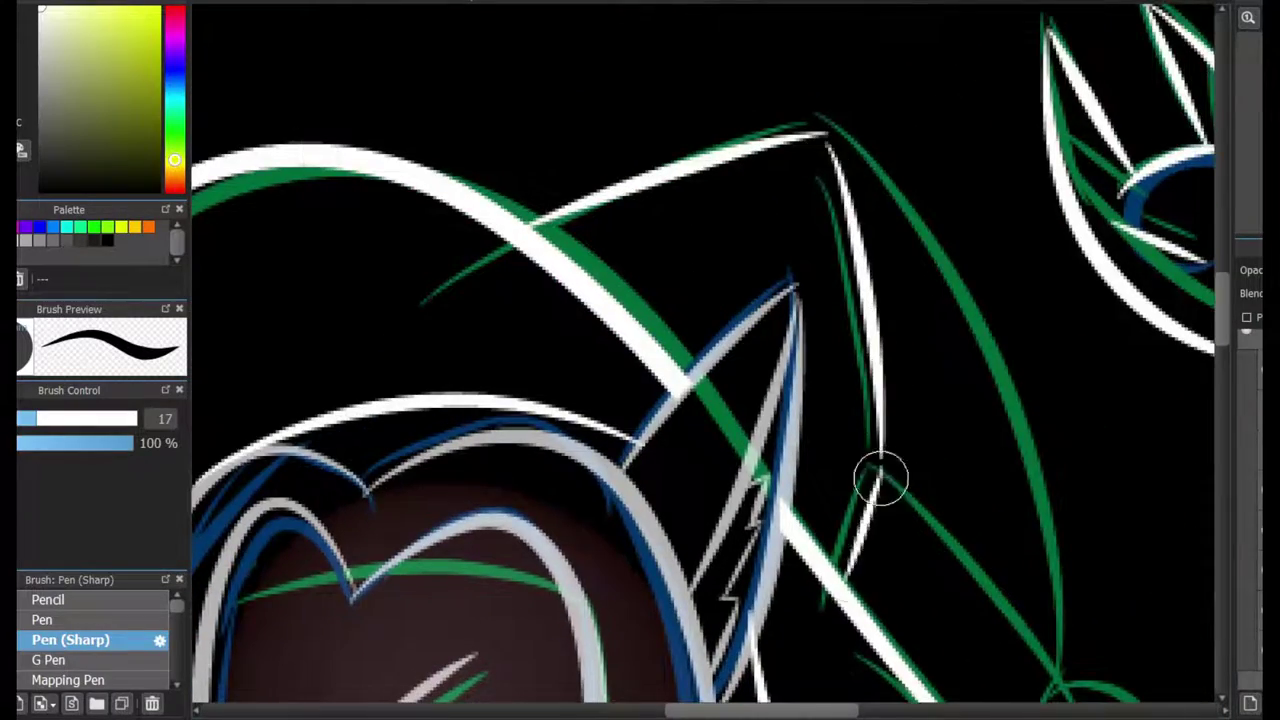
- Erase the white hair locks drawn behind the head
scroll(877, 471, down, 3)
scroll(718, 446, up, 2)
key(e)
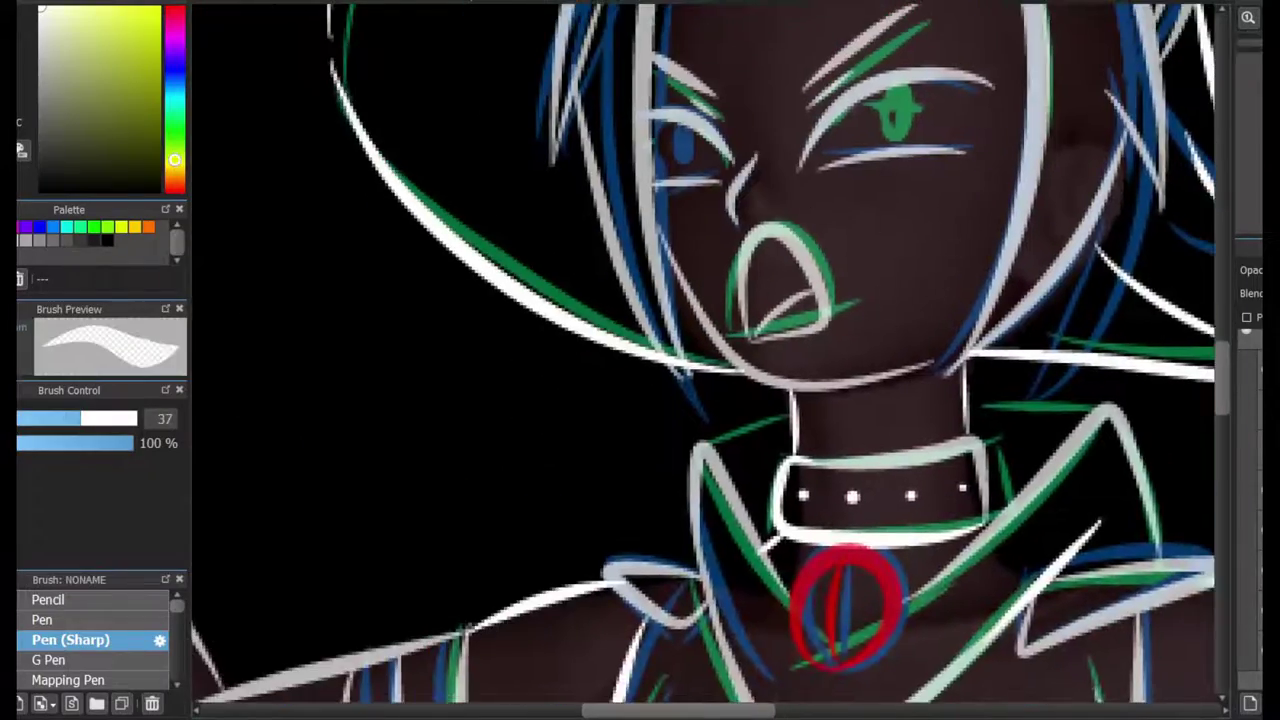
scroll(614, 443, up, 5)
scroll(614, 443, down, 8)
scroll(614, 443, up, 3)
key(b)
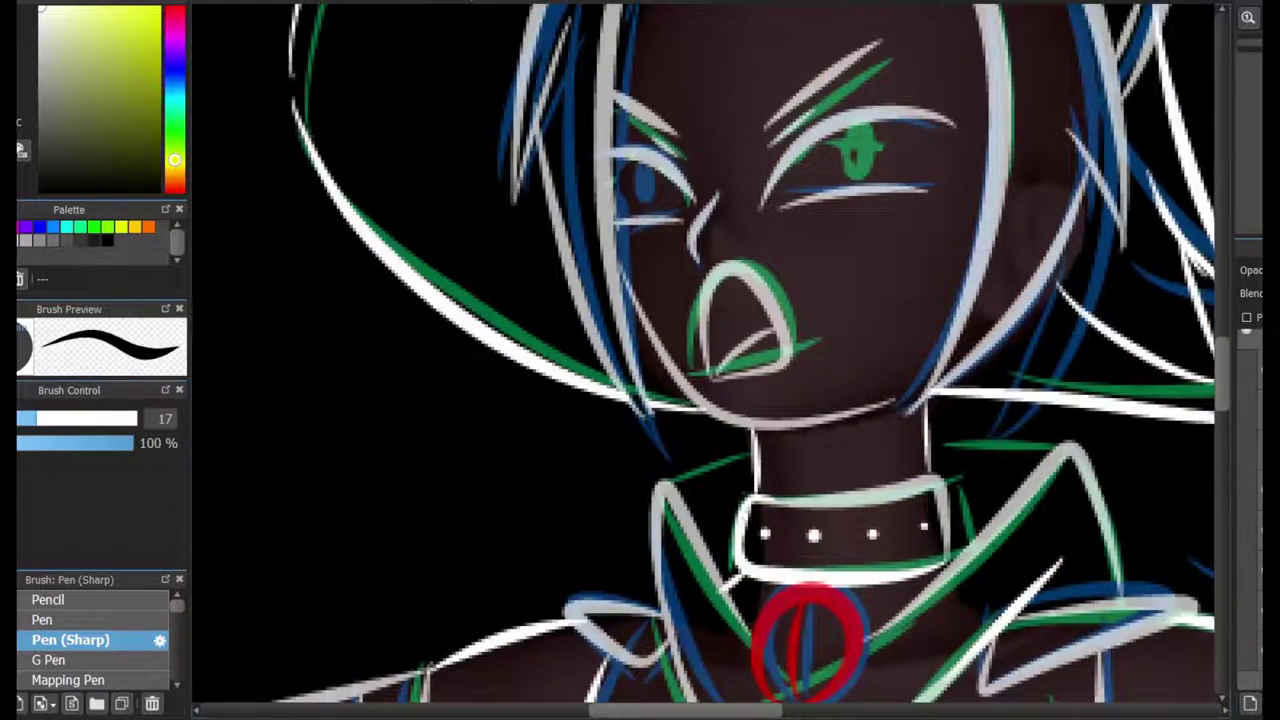
scroll(710, 360, right, 4)
scroll(710, 360, up, 1)
key(e)
mouse_move(770, 140)
mouse_down()
mouse_move(886, 451)
mouse_move(690, 430)
mouse_up()
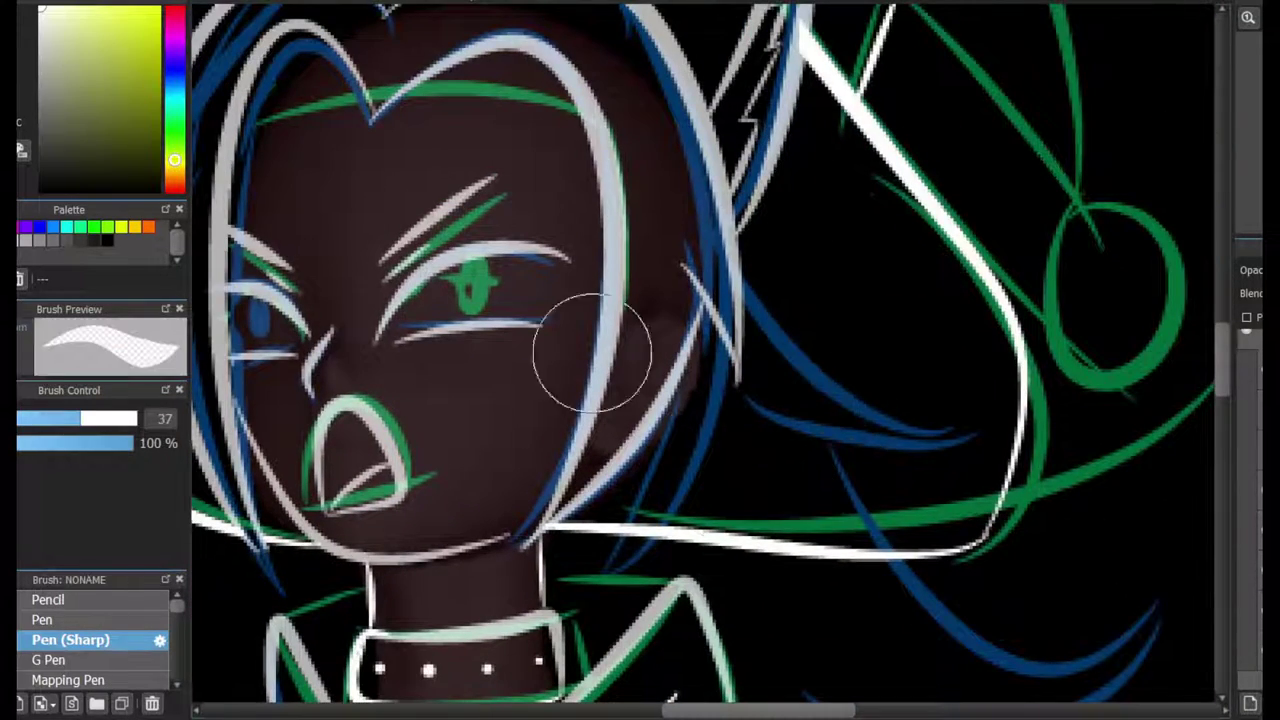
- Ink a pointed hair lock behind the ear and the long curl sweeping outward below the hat brim, following the blue sketch
key(b)
drag(955, 430, 729, 250)
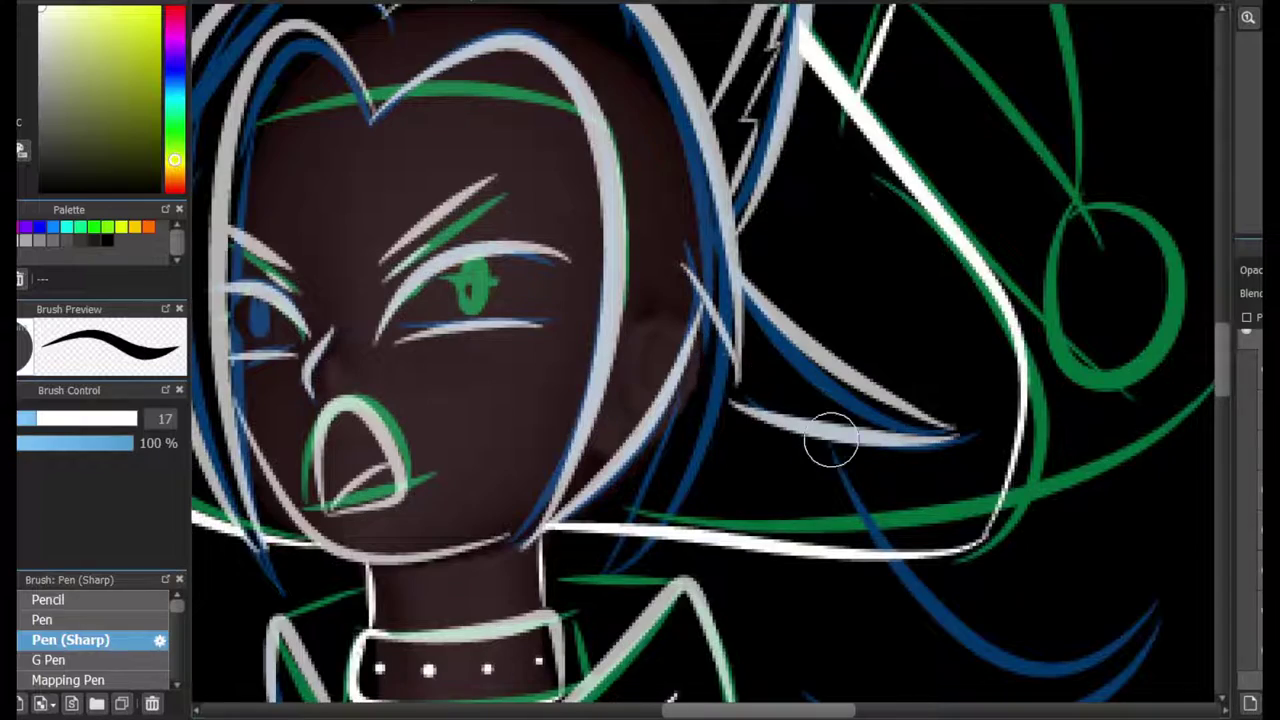
scroll(831, 440, down, 4)
drag(829, 214, 1200, 423)
scroll(1194, 429, down, 4)
scroll(1043, 337, up, 2)
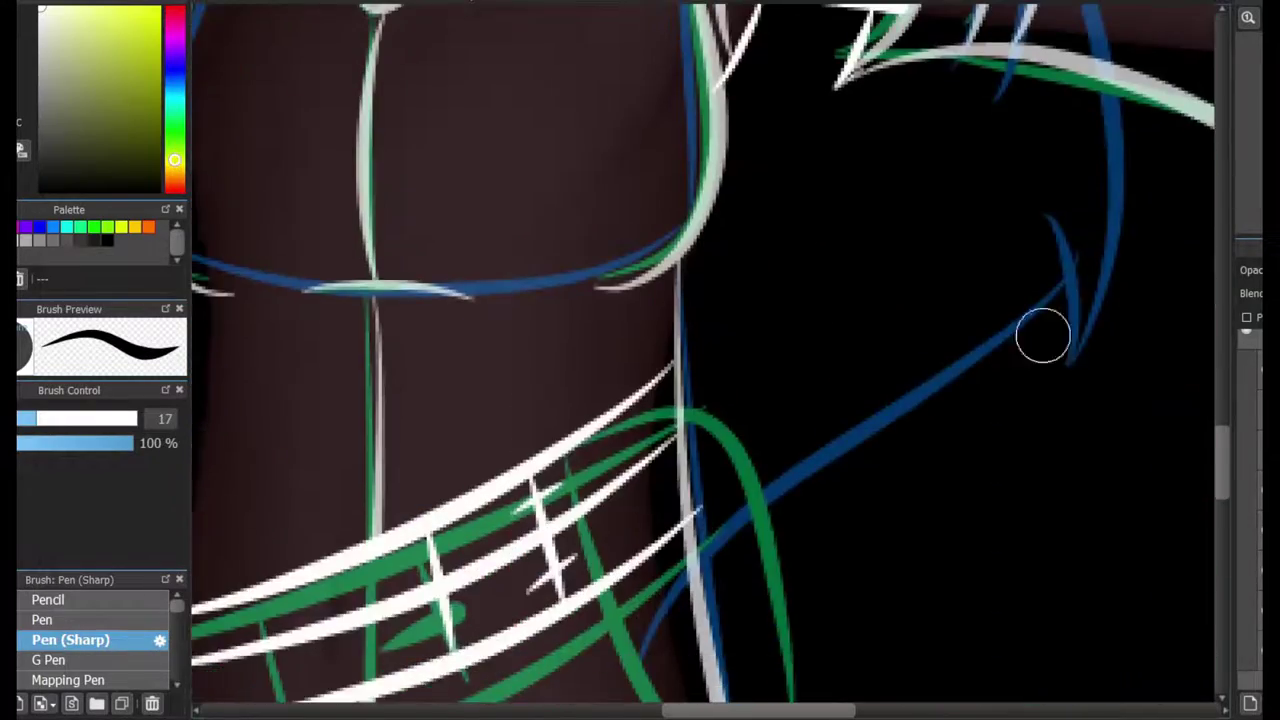
scroll(1043, 337, up, 1)
key(e)
scroll(1043, 337, down, 3)
scroll(1043, 337, up, 5)
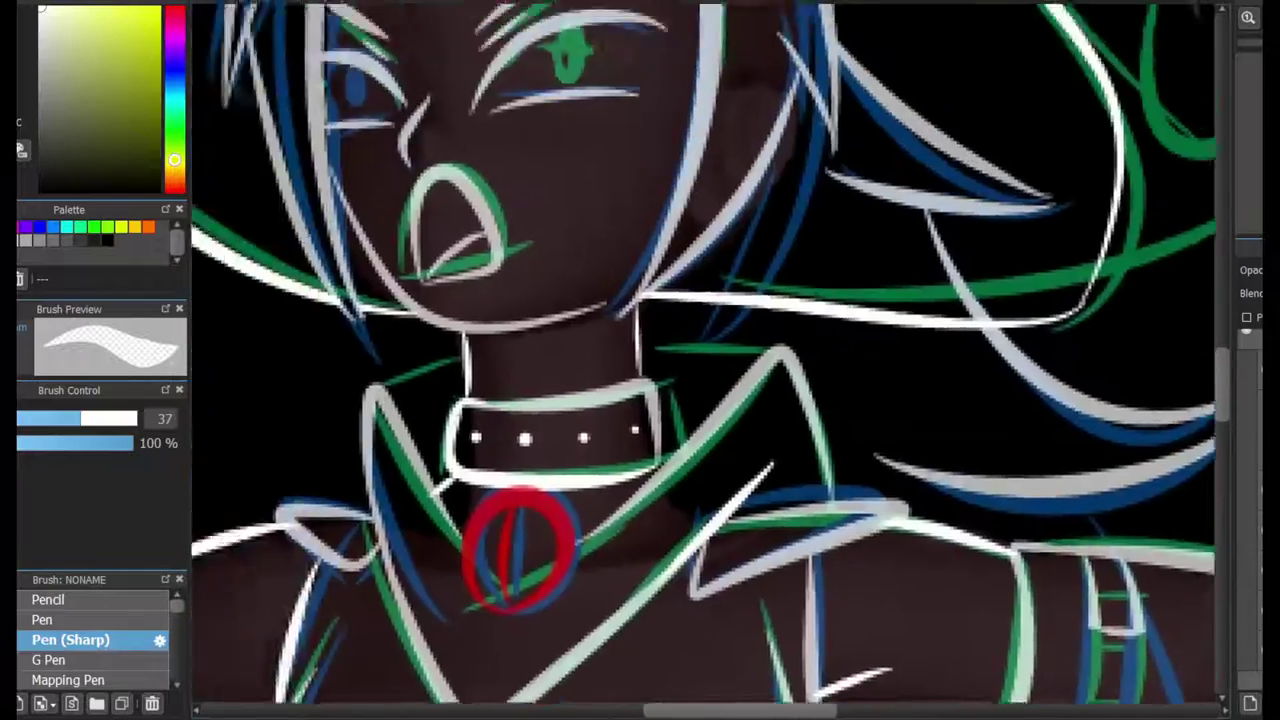
- Ink another pointed hair lock between the base of the elf ear and the hat brim
scroll(1043, 337, up, 2)
scroll(1043, 337, down, 2)
key(b)
drag(776, 258, 857, 450)
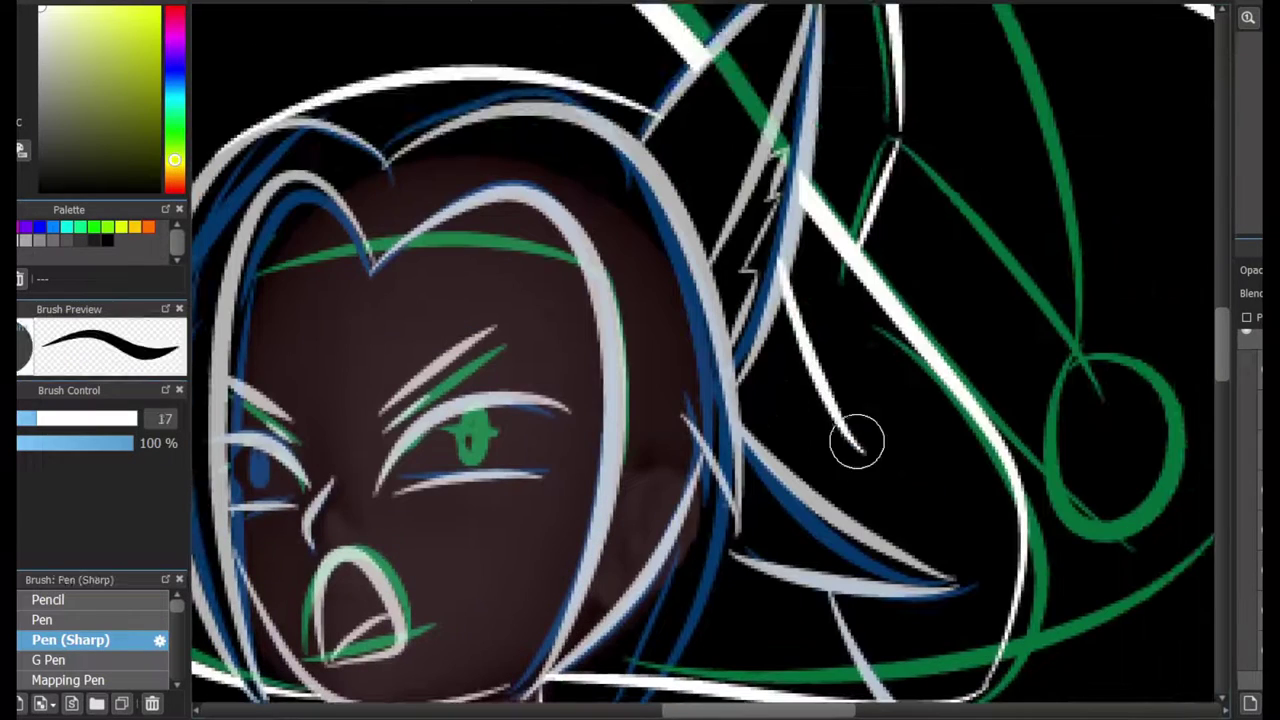
drag(776, 294, 616, 509)
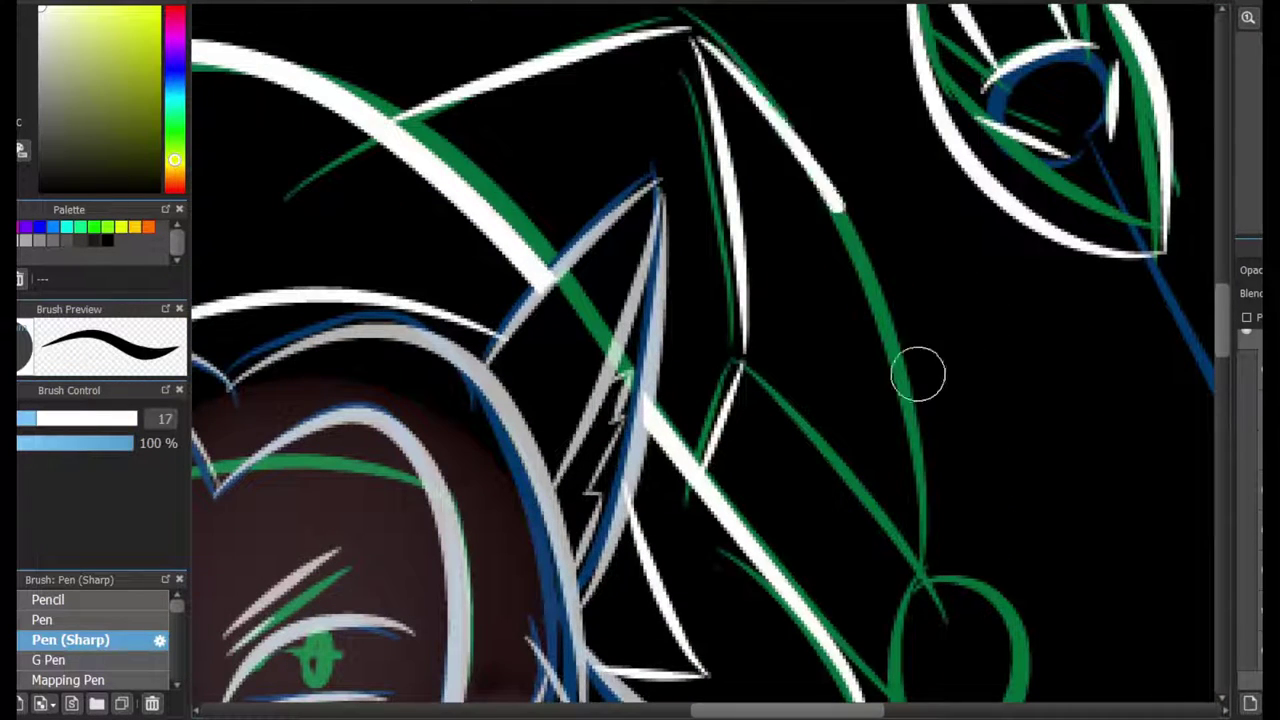
- Ink the hat's drooping tip as two lines converging at the bobble, and outline the bobble as a double ring with the Edge Pen
mouse_move(940, 554)
mouse_down()
mouse_move(714, 43)
mouse_move(745, 350)
mouse_up()
drag(945, 575, 767, 378)
scroll(767, 378, down, 3)
key(b)
key(b)
key(b)
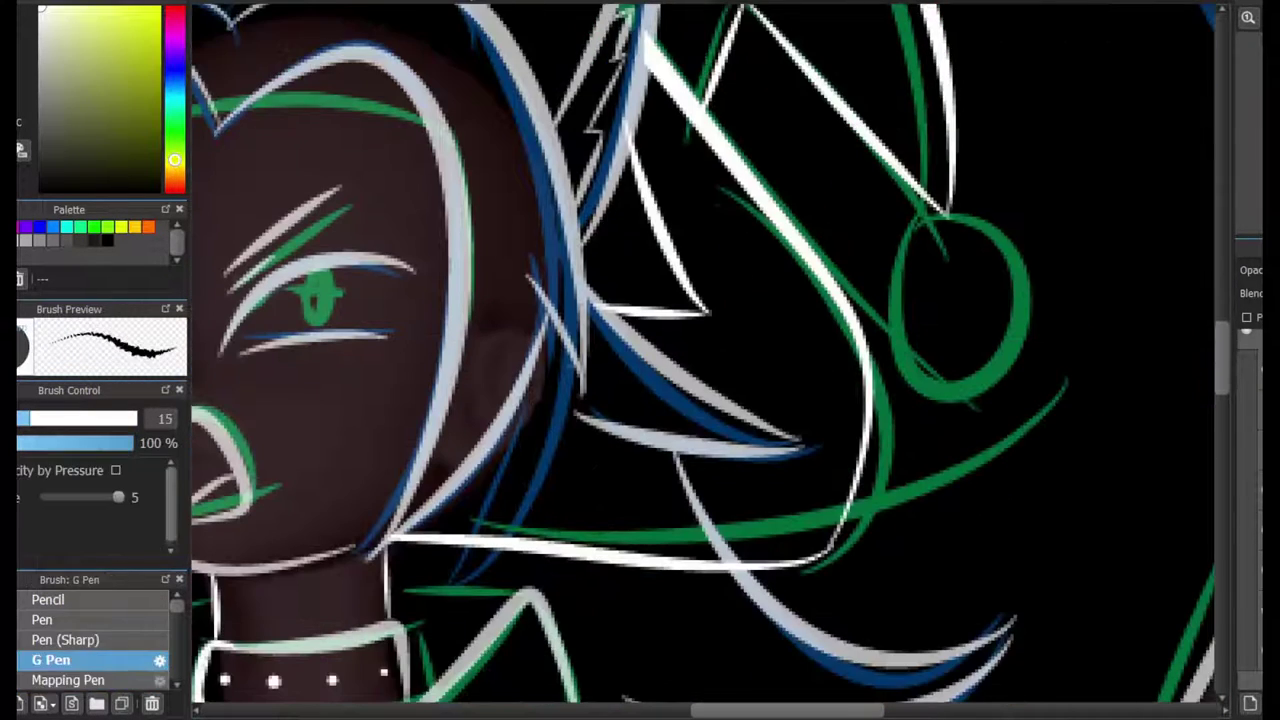
drag(940, 228, 952, 252)
key(ctrl+z)
key(x)
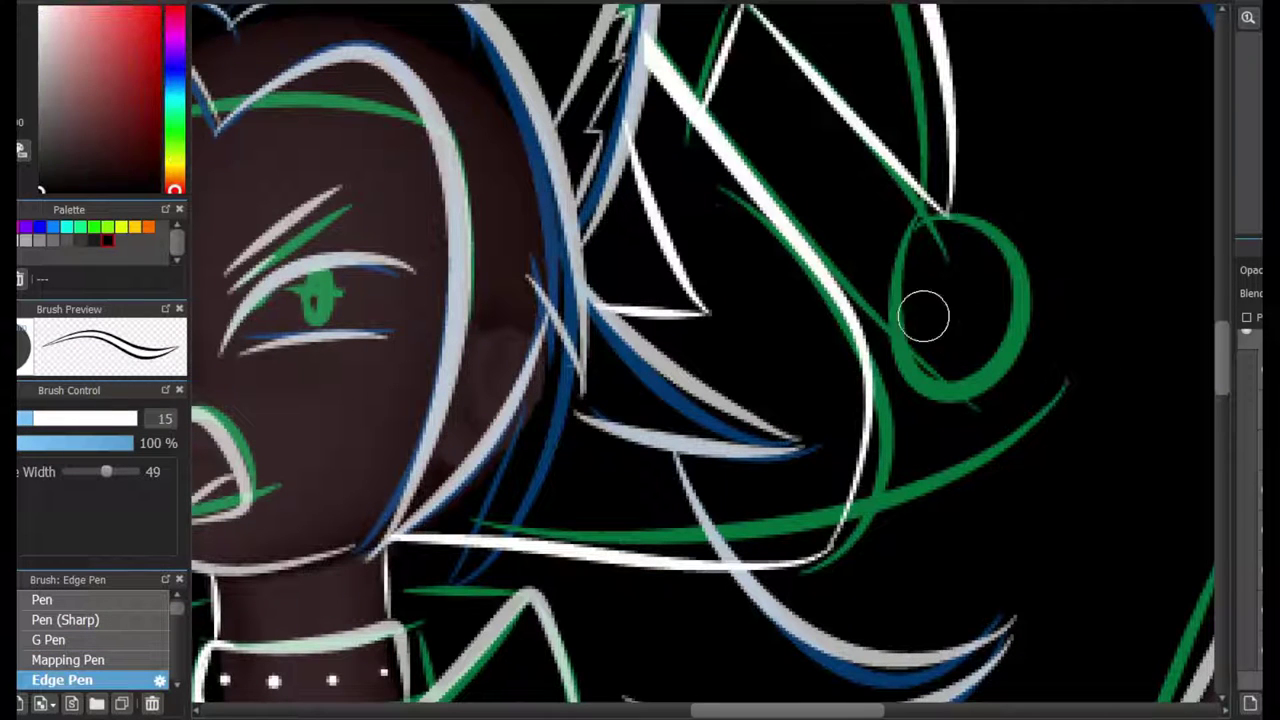
key(x)
key(ctrl+z)
mouse_move(950, 215)
mouse_down()
mouse_move(1040, 290)
mouse_move(990, 362)
mouse_up()
drag(895, 330, 971, 371)
- Erase the hat brim's lower edge behind the hair, between the jaw and the long curl
key(b)
key(b)
key(b)
scroll(295, 523, down, 3)
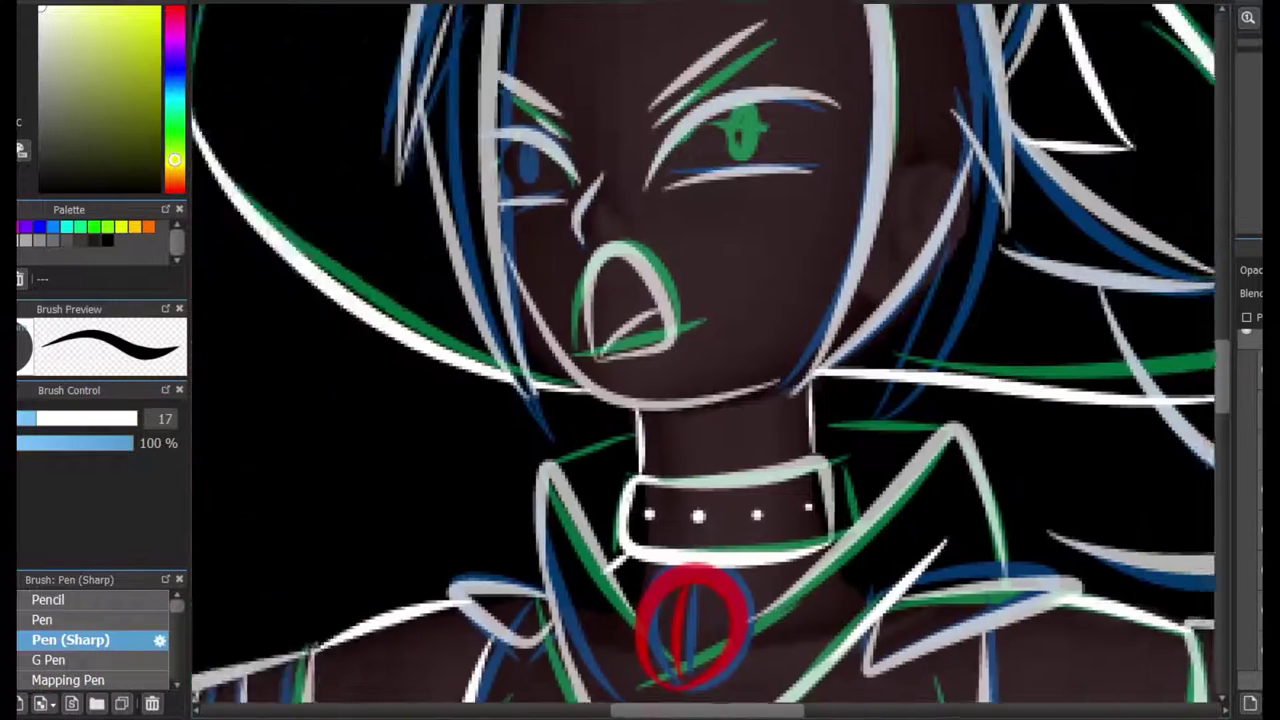
scroll(640, 400, up, 3)
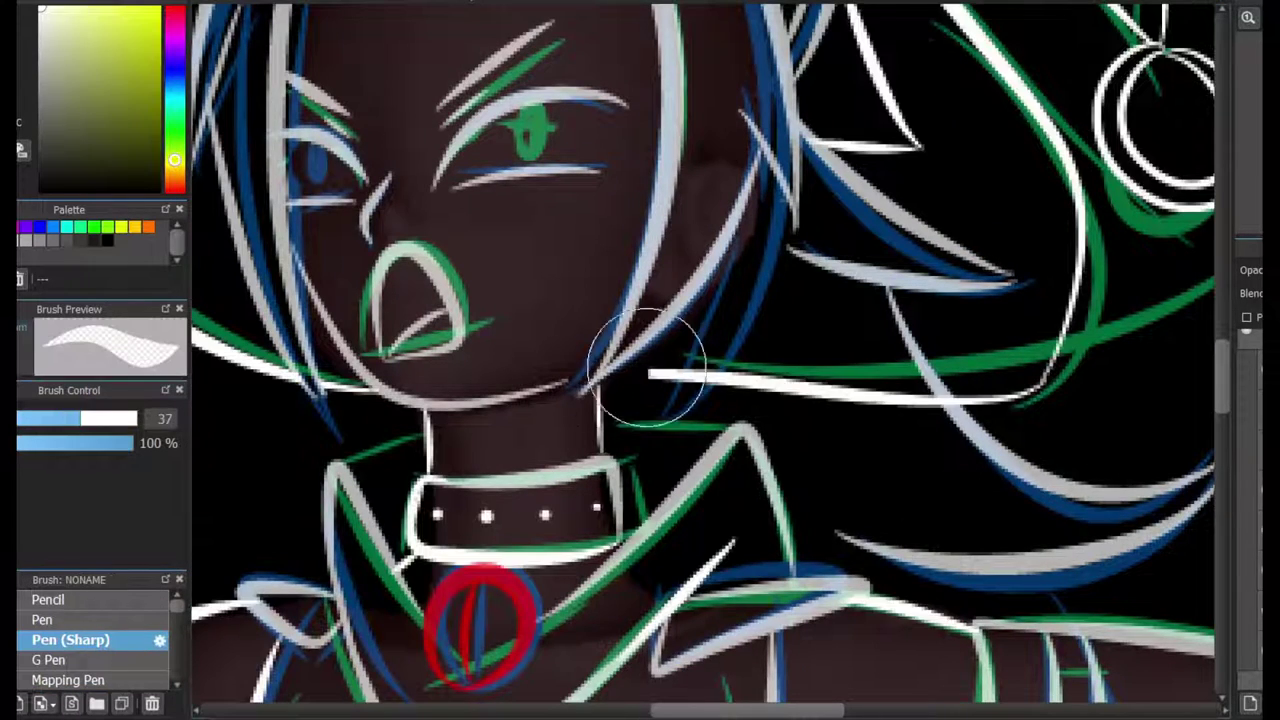
key(b)
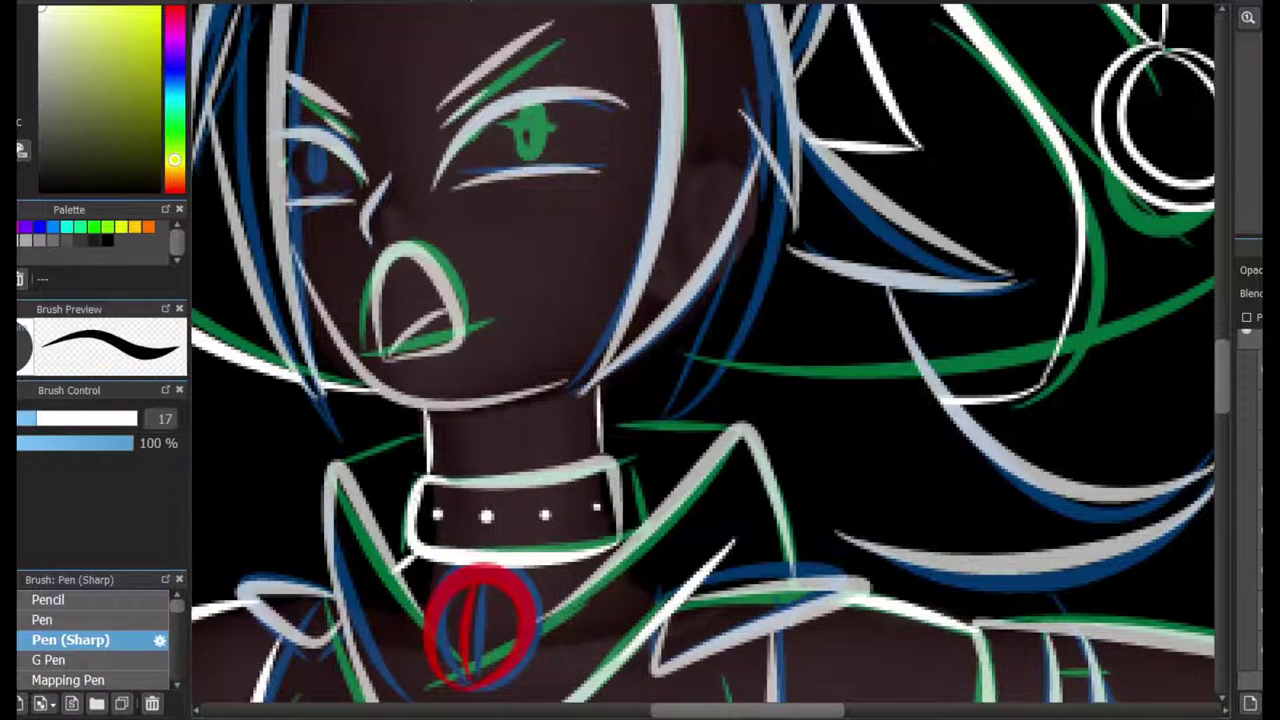
- Ink the long ponytail's outer curve falling past the arm, with its pointed tips running back to the waist
scroll(705, 360, down, 3)
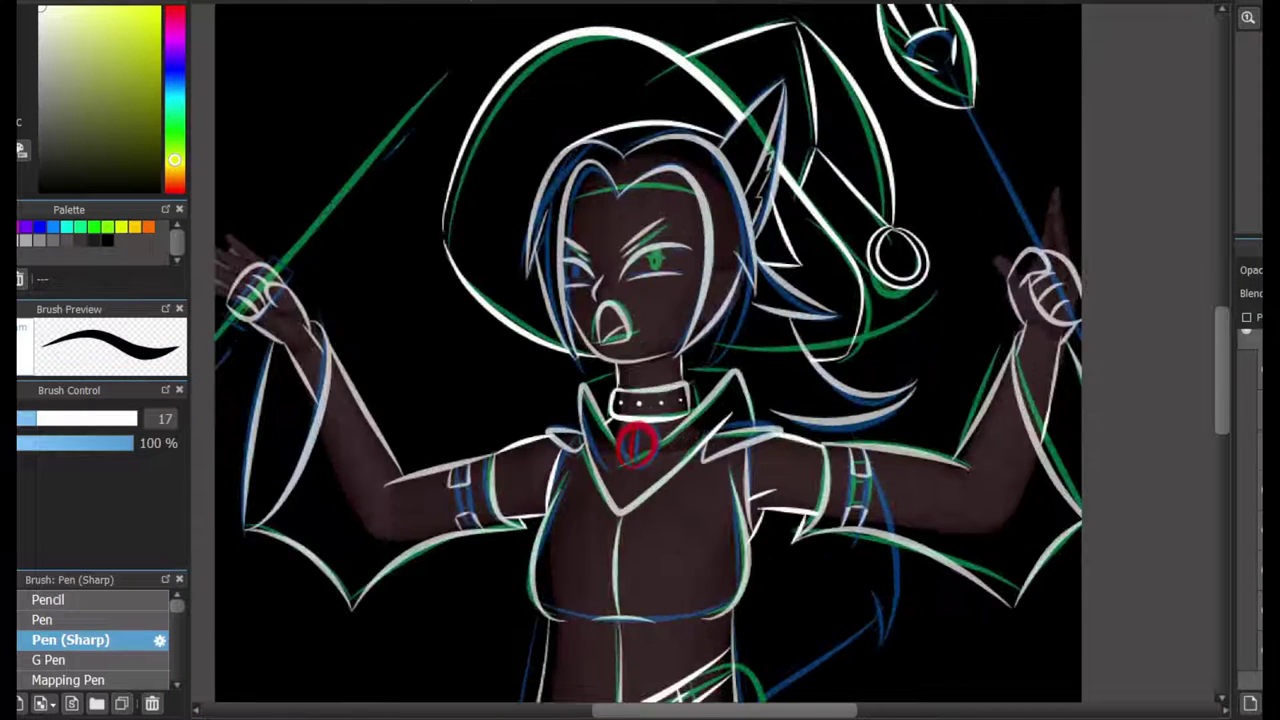
scroll(648, 360, down, 3)
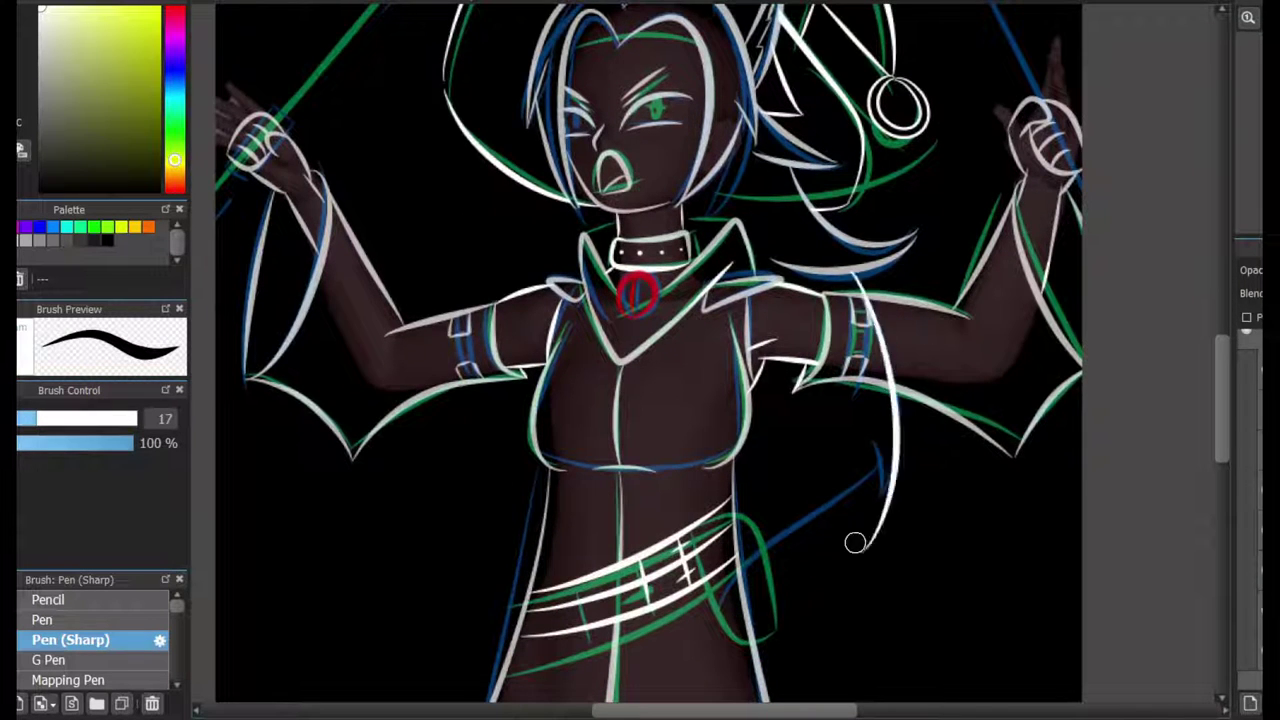
scroll(855, 548, up, 4)
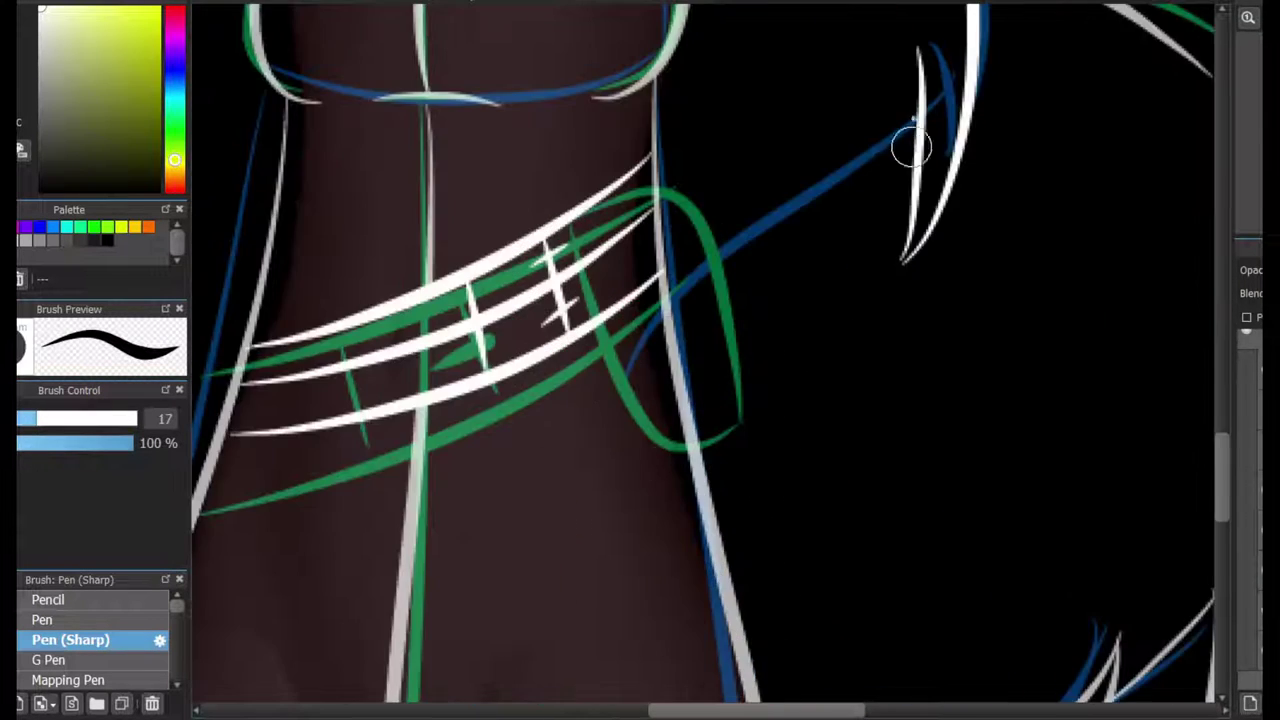
drag(909, 143, 710, 303)
- Erase the ponytail line where it crosses the arm and sleeve
key(bracketright)
scroll(651, 443, down, 3)
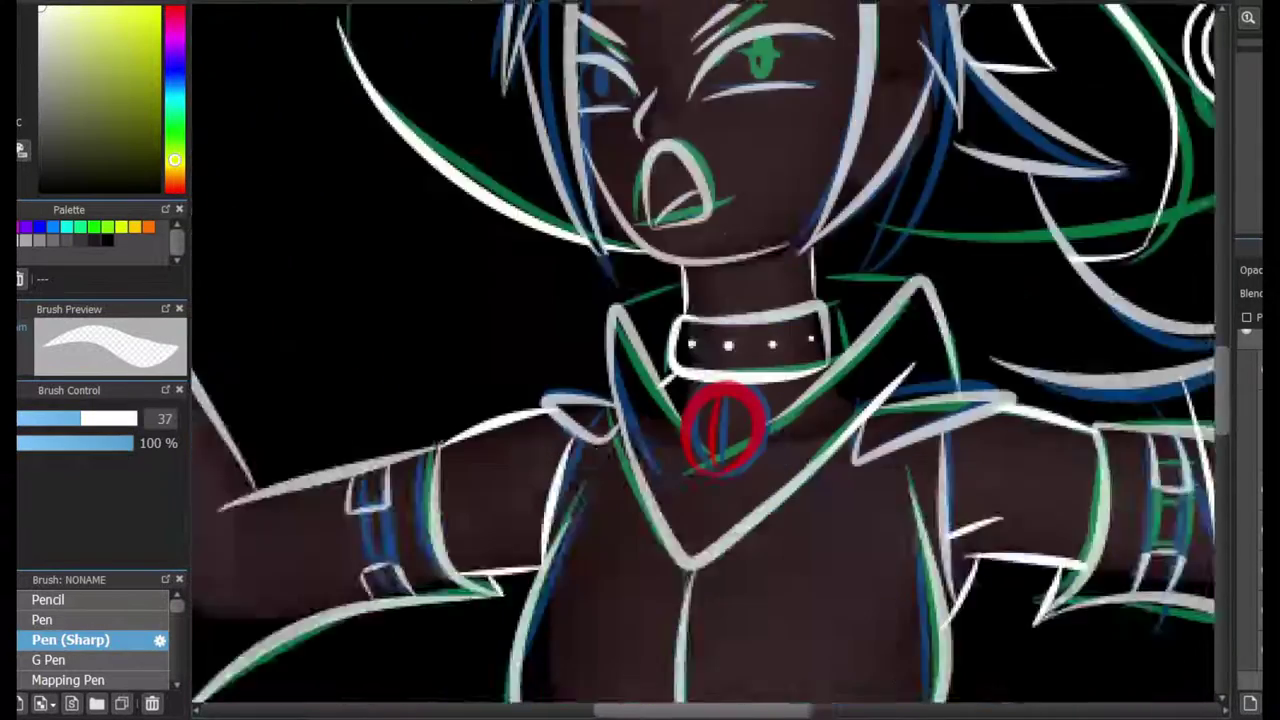
scroll(640, 190, up, 3)
scroll(1050, 310, down, 3)
scroll(621, 356, up, 5)
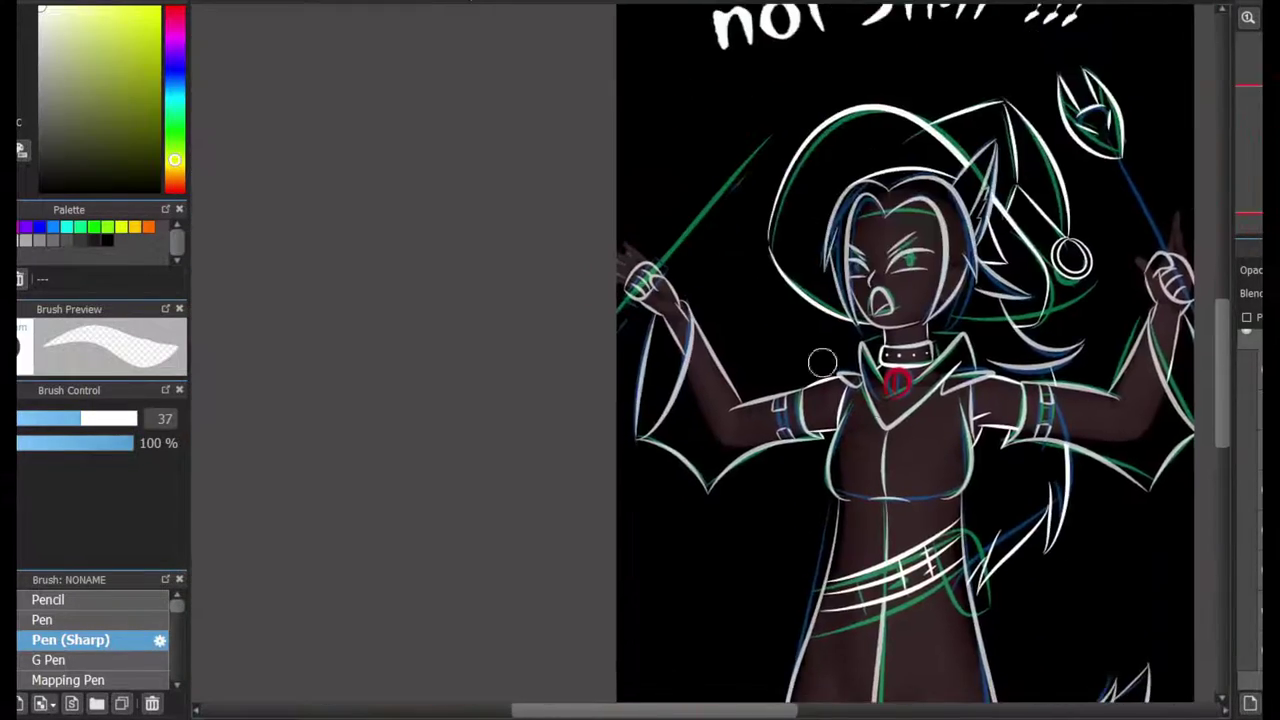
- Ink the wand's handle as a narrow rounded bar through the fist, and erase the part covered by the fingers
key(bracketleft)
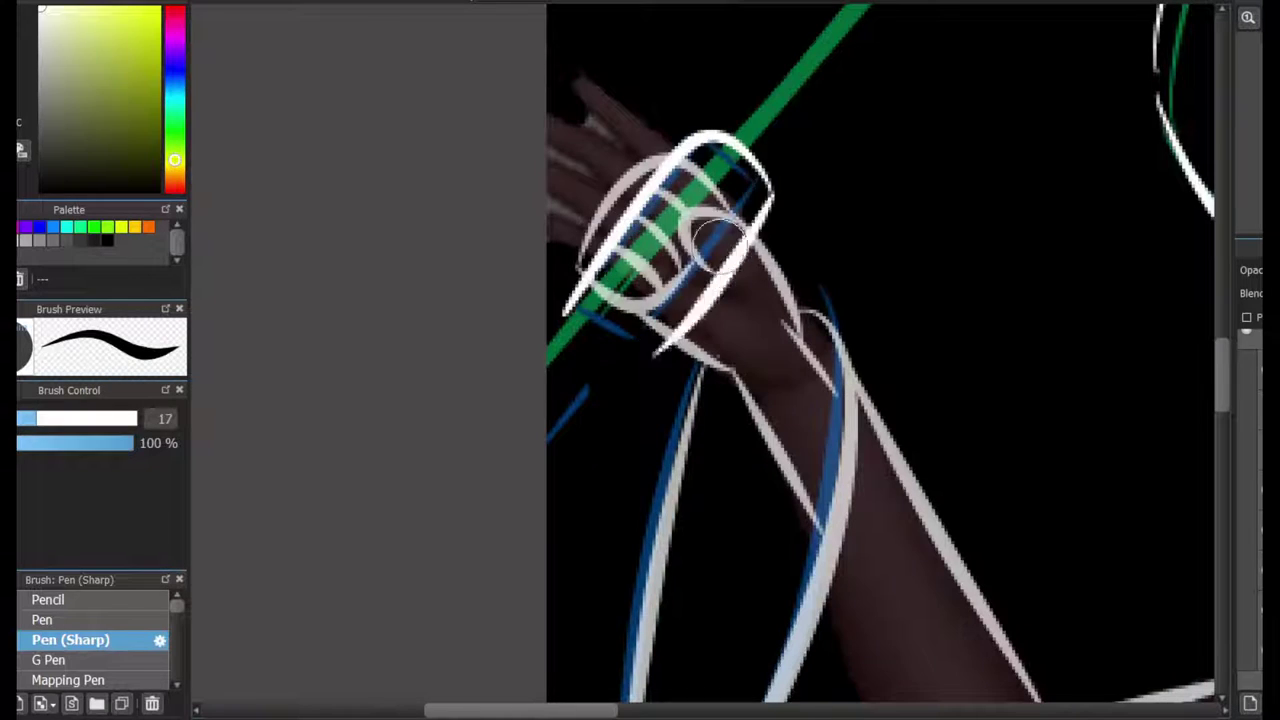
scroll(706, 137, up, 1)
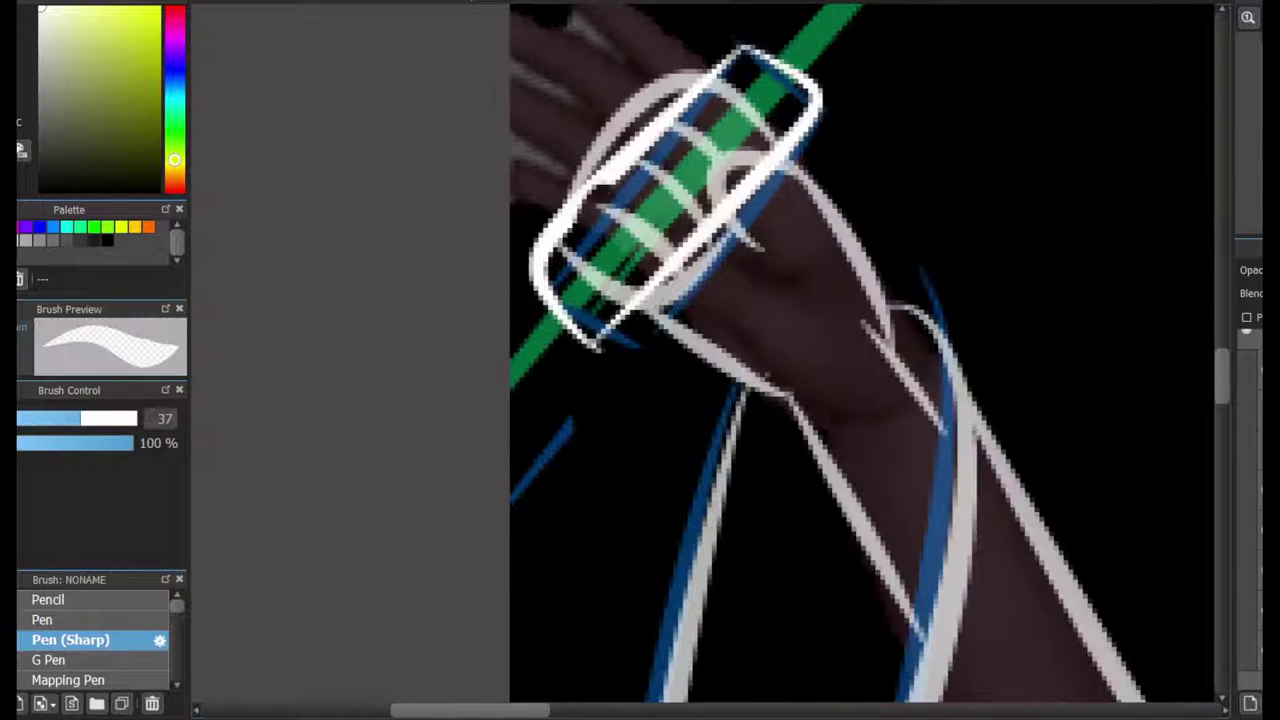
key(ctrl+z)
mouse_move(710, 74)
mouse_down()
mouse_move(612, 323)
mouse_move(797, 80)
mouse_move(596, 340)
mouse_move(770, 75)
mouse_up()
key(ctrl+z)
key(e)
mouse_move(557, 229)
mouse_down()
mouse_move(685, 133)
mouse_move(660, 258)
mouse_up()
key(b)
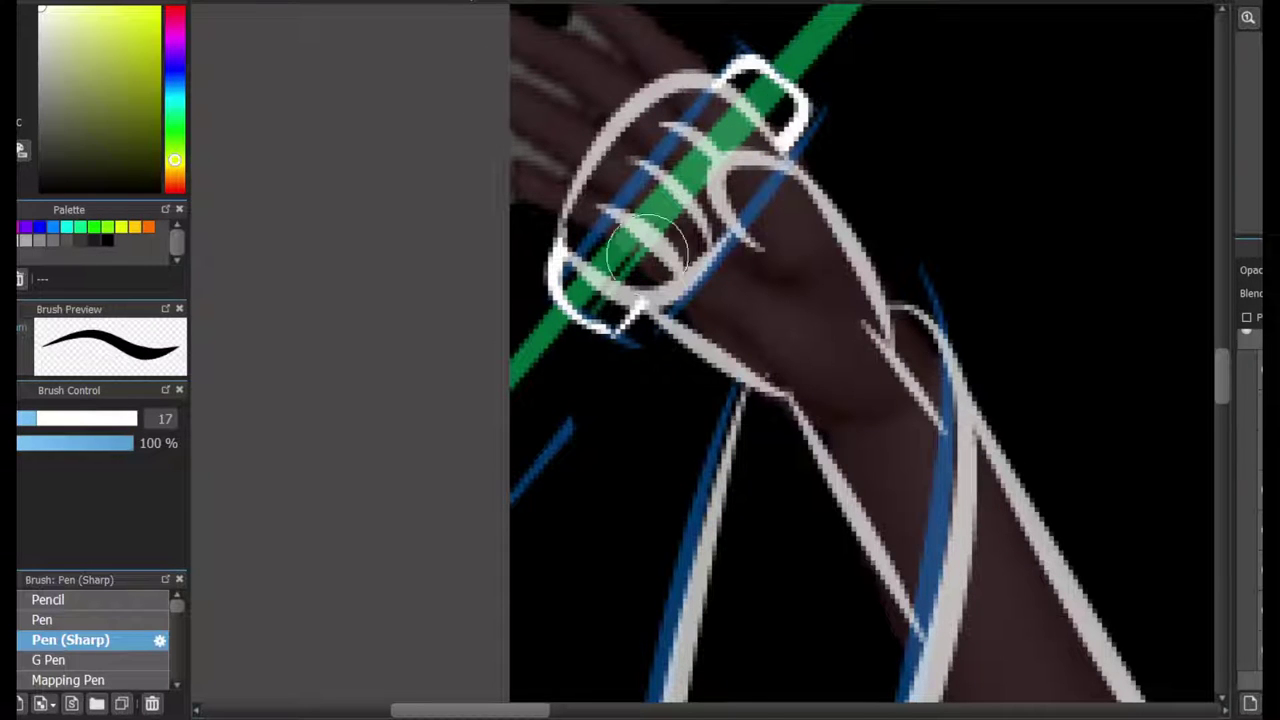
key(e)
key(b)
- Ink the staff's shaft as a straight line from the pronged head to the raised fist, trimming its overlap with the head and hand
scroll(730, 360, down, 5)
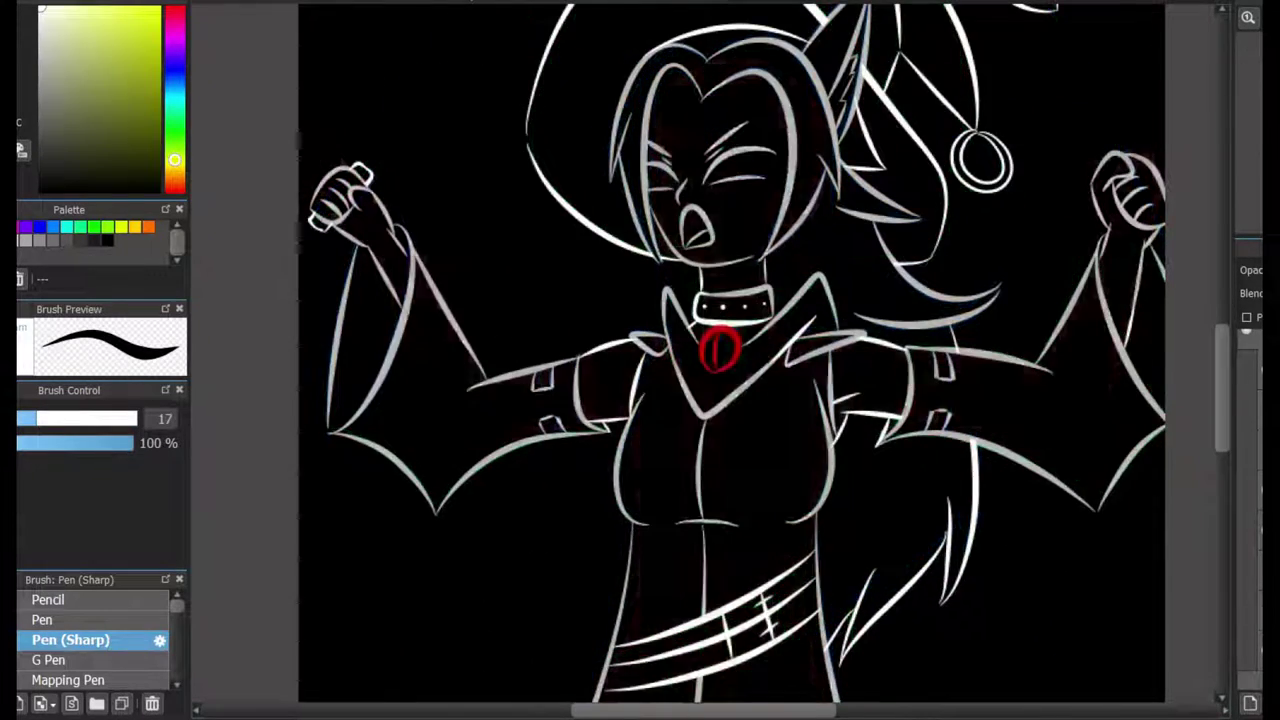
scroll(955, 495, down, 3)
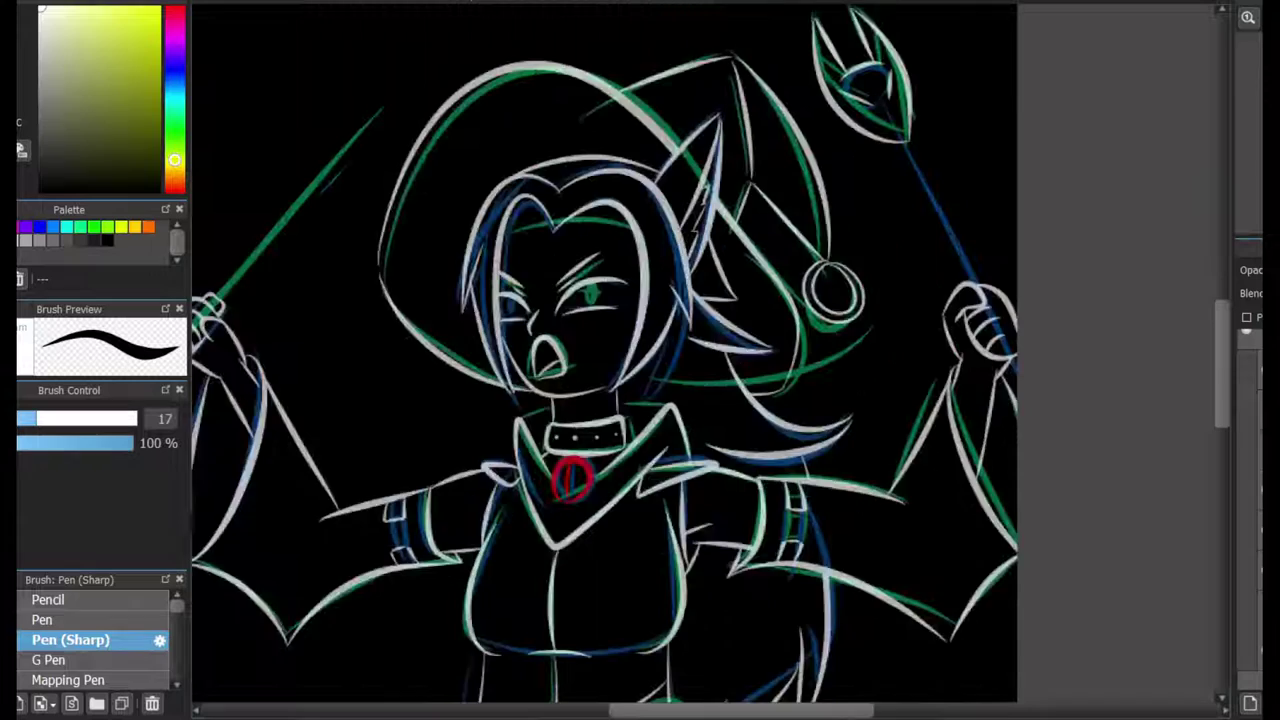
scroll(952, 262, up, 2)
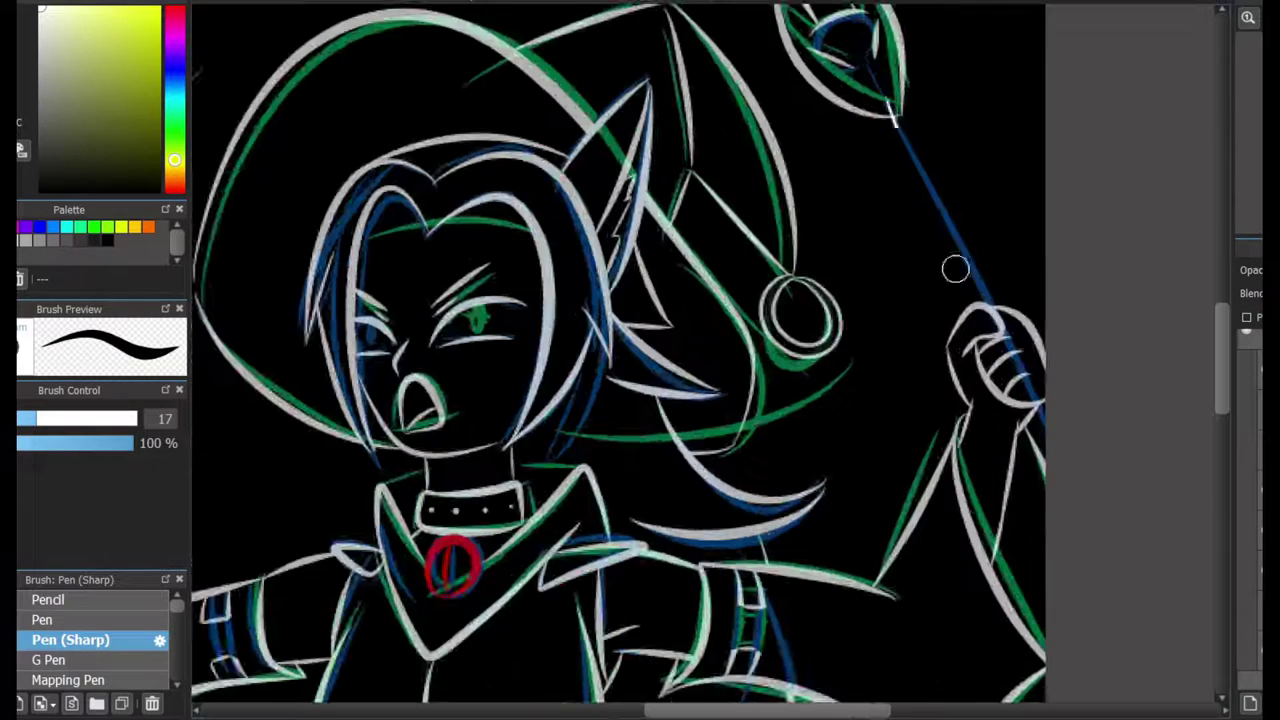
key(e)
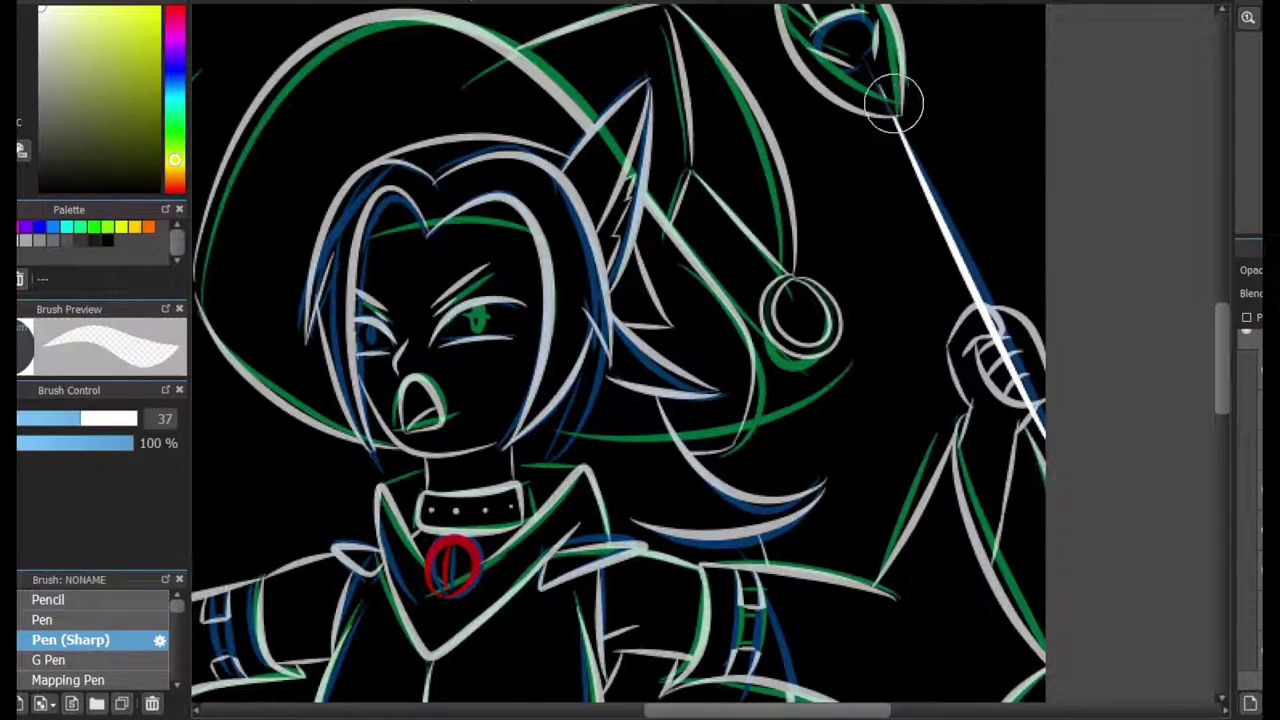
scroll(953, 360, up, 1)
mouse_move(1010, 350)
mouse_down()
mouse_move(614, 400)
mouse_move(543, 457)
mouse_up()
- Draw the wand as a red outlined rod rising diagonally from the fist with the Edge Pen, and trim its lower end at the hand
key(p)
mouse_move(880, 135)
mouse_down()
mouse_move(548, 545)
mouse_move(887, 117)
mouse_up()
key(ctrl+z)
key(Down)
key(ctrl+z)
drag(541, 528, 888, 116)
key(e)
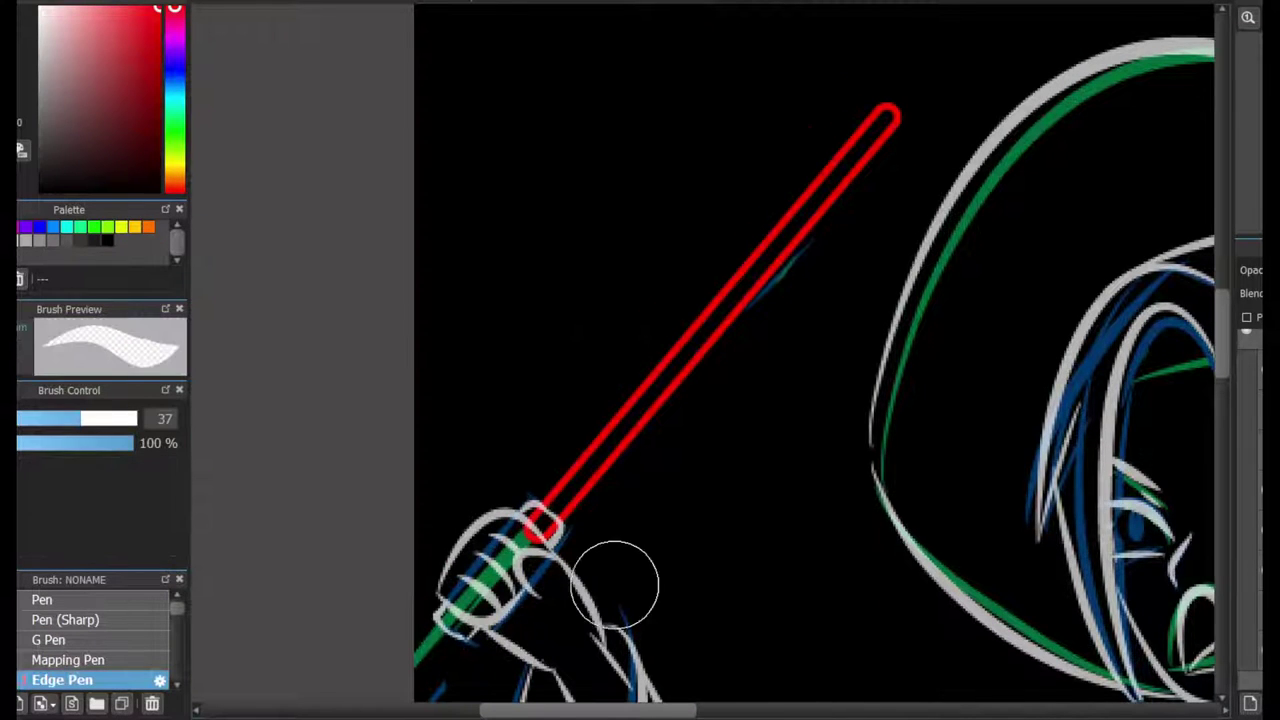
scroll(614, 586, up, 1)
scroll(632, 487, down, 4)
scroll(850, 400, up, 1)
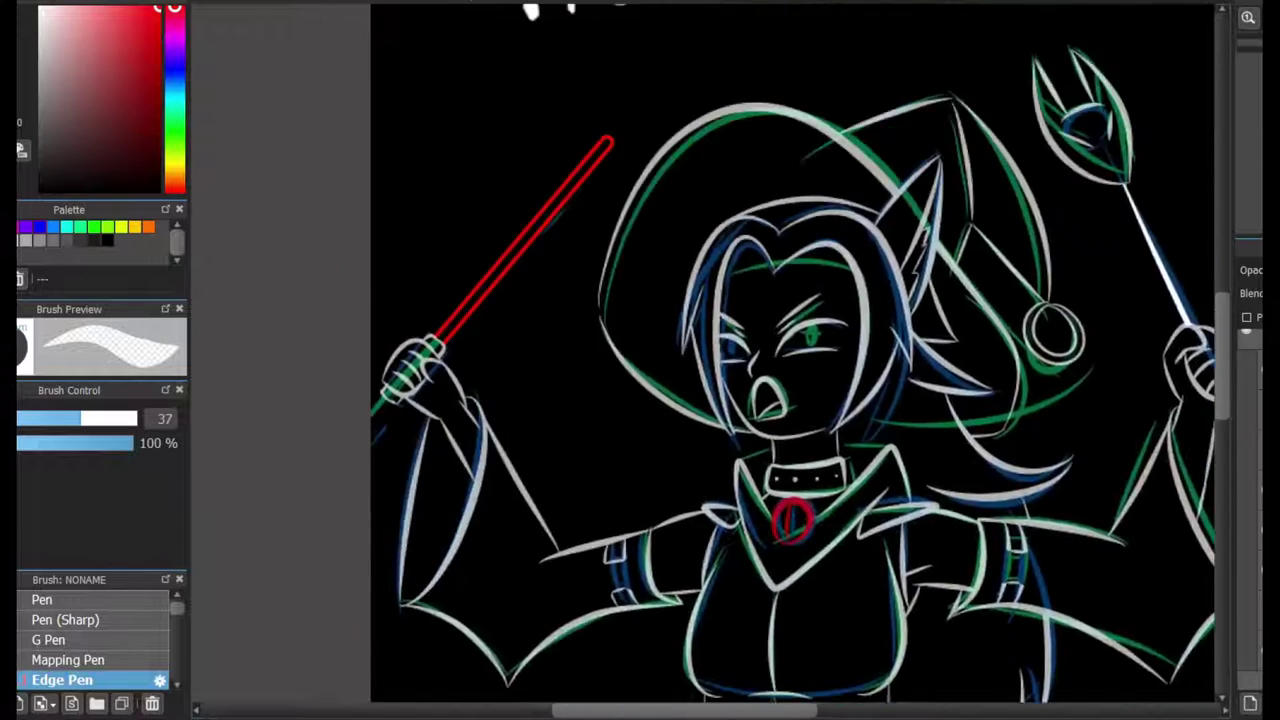
- Ink the irises of both eyes as upright red ovals with the Pen (Sharp) brush
key(e)
scroll(853, 410, up, 4)
drag(880, 290, 853, 420)
key(ctrl+z)
key(Up)
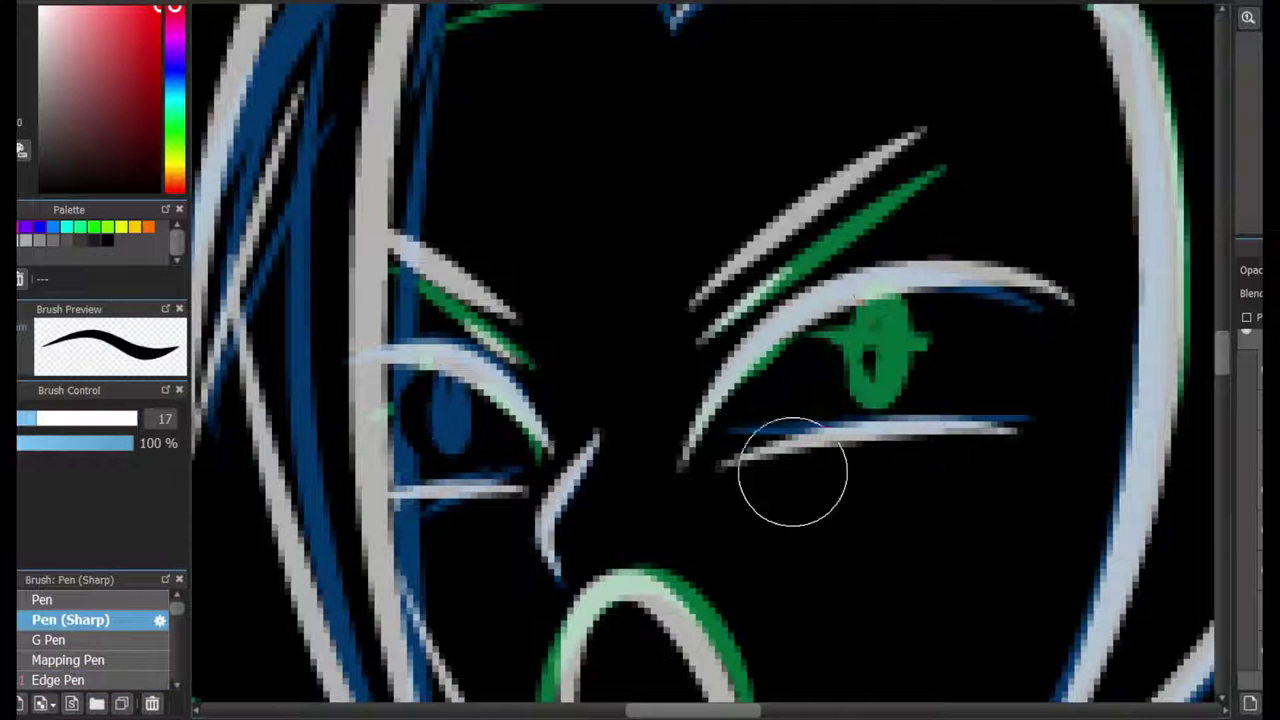
drag(860, 300, 846, 429)
drag(435, 453, 457, 471)
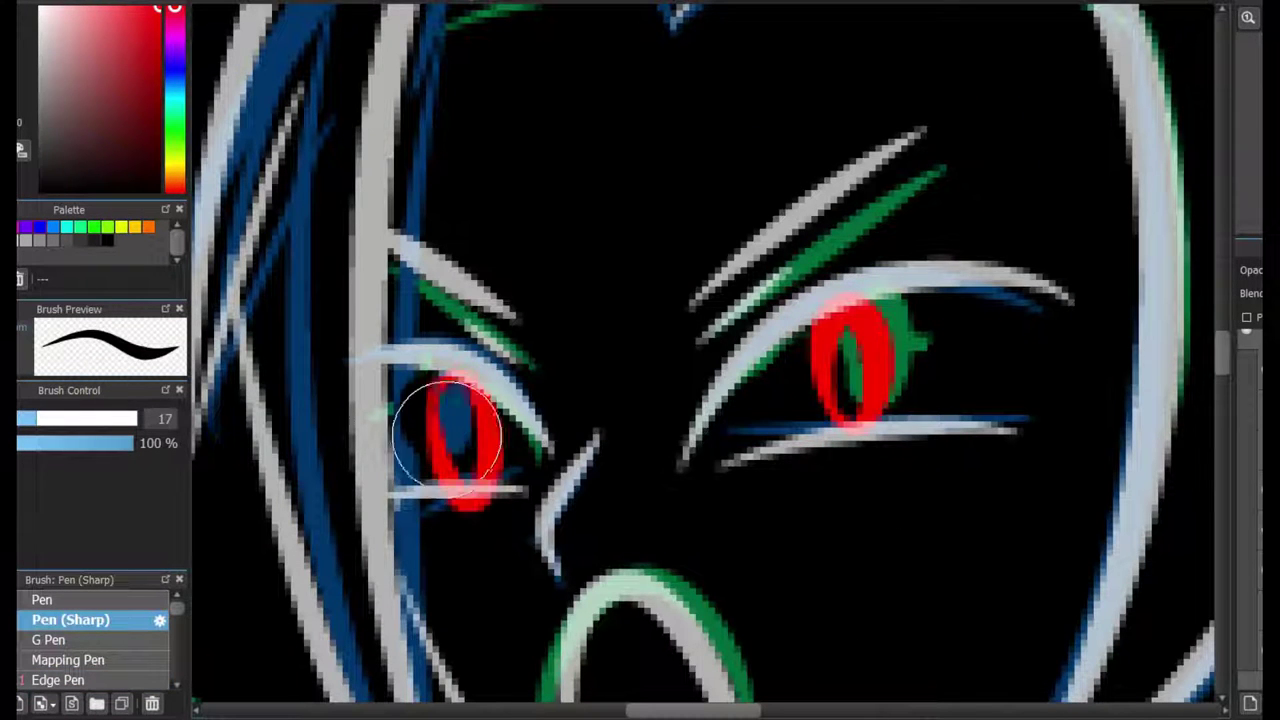
key(e)
scroll(480, 535, down, 4)
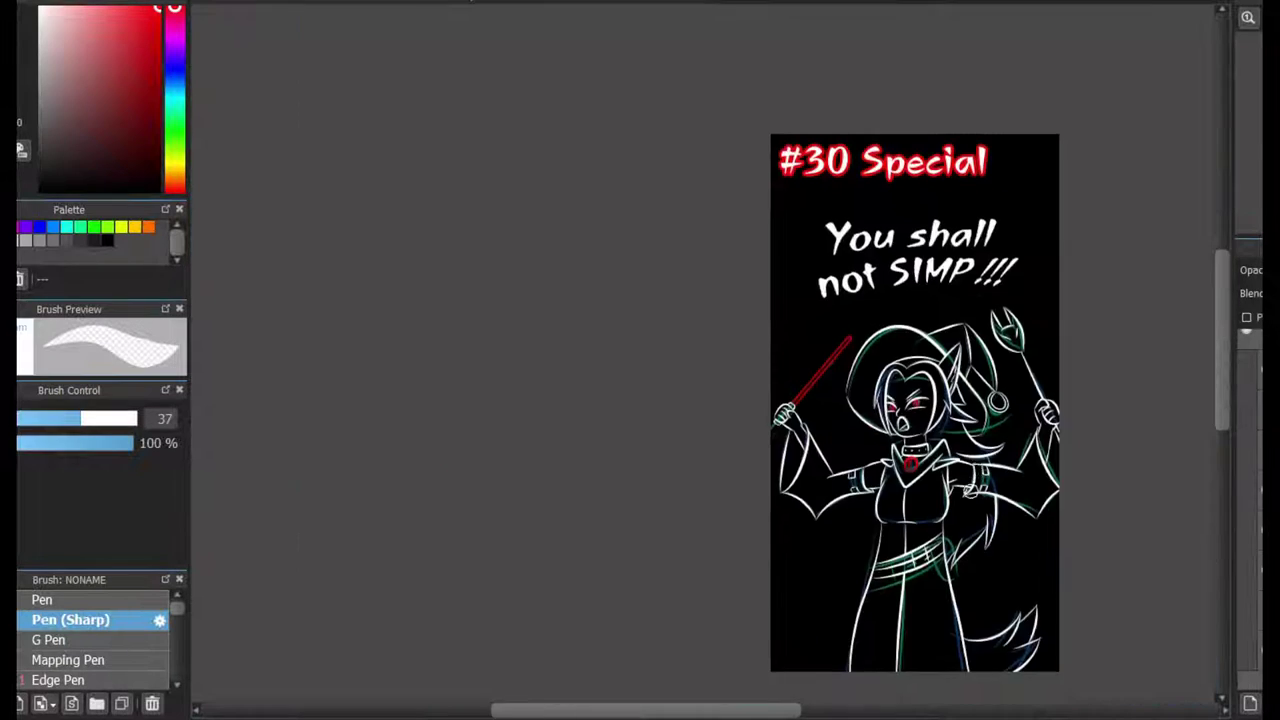
scroll(480, 535, up, 1)
scroll(760, 360, down, 2)
key(b)
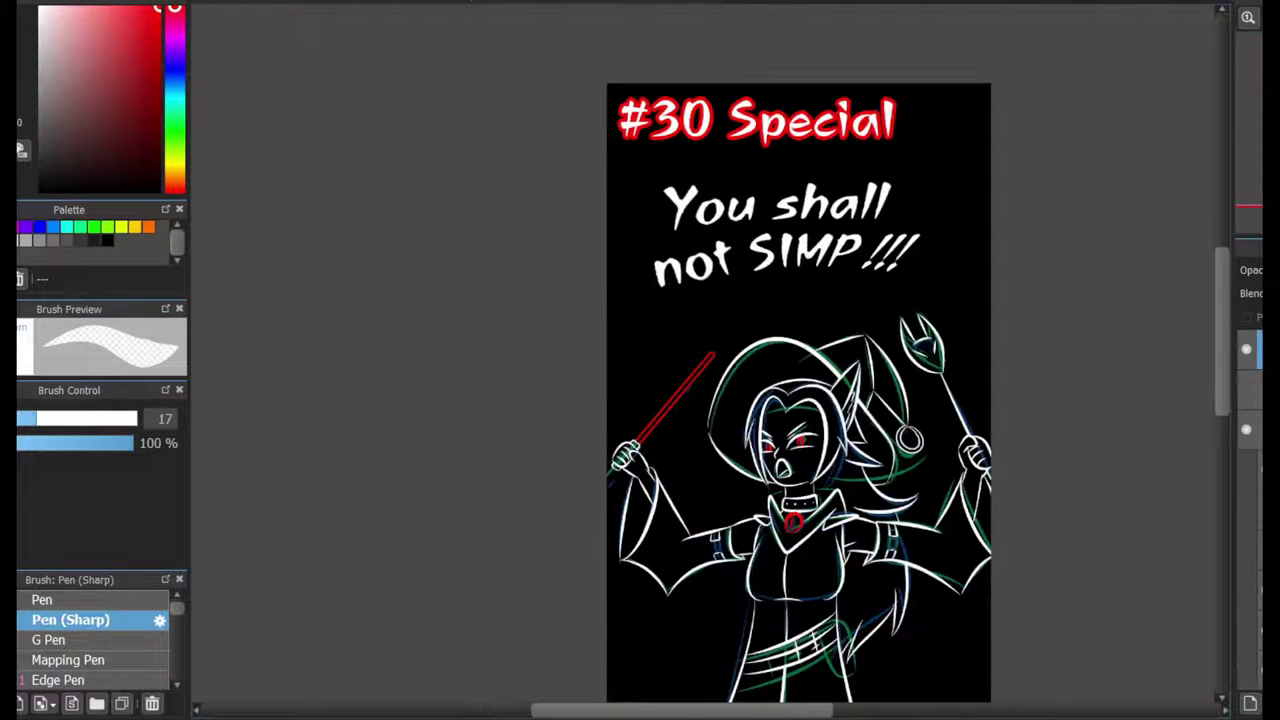
- Replace the far eye's iris with a closed upright red oval matching the iris of the near eye
scroll(766, 360, up, 2)
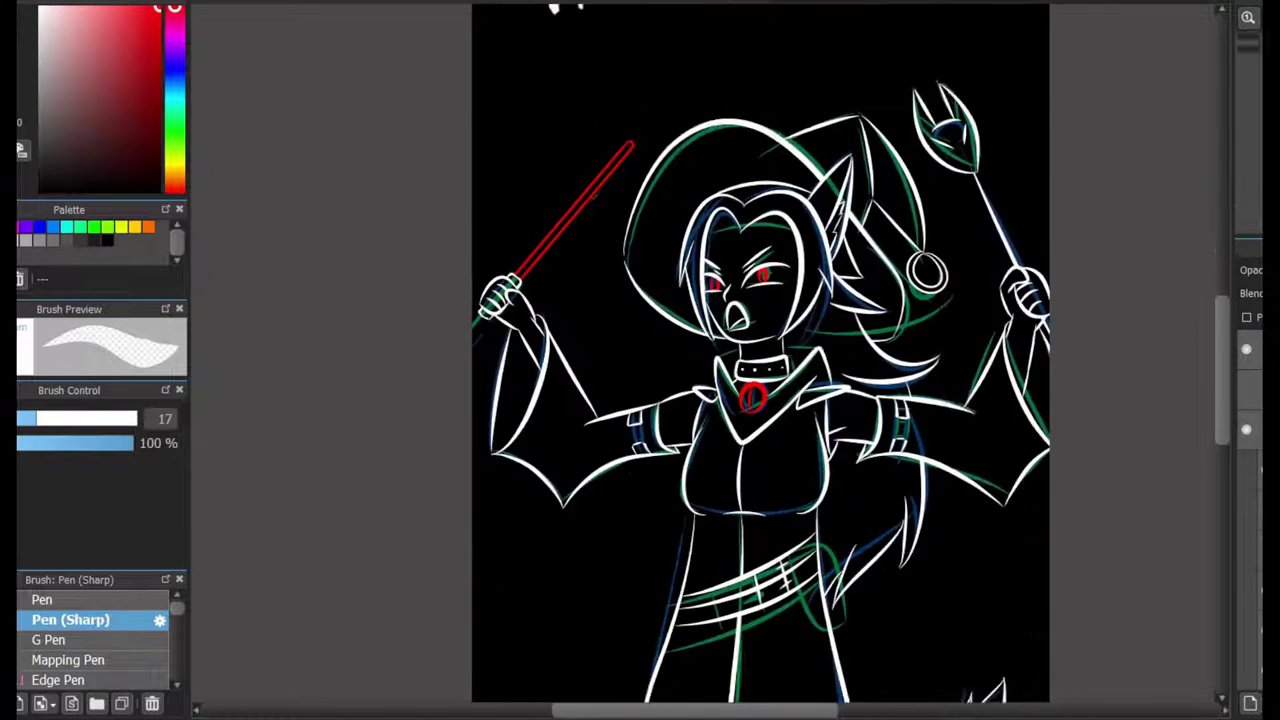
scroll(679, 283, up, 4)
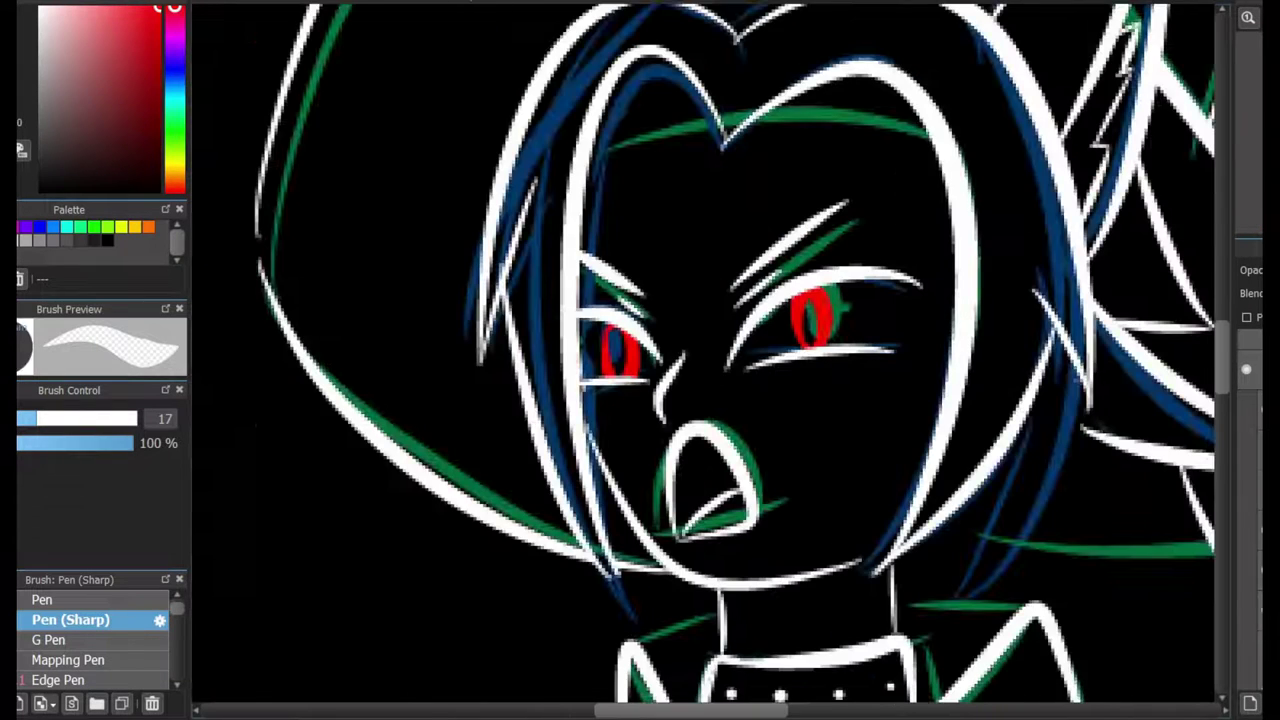
scroll(679, 283, up, 2)
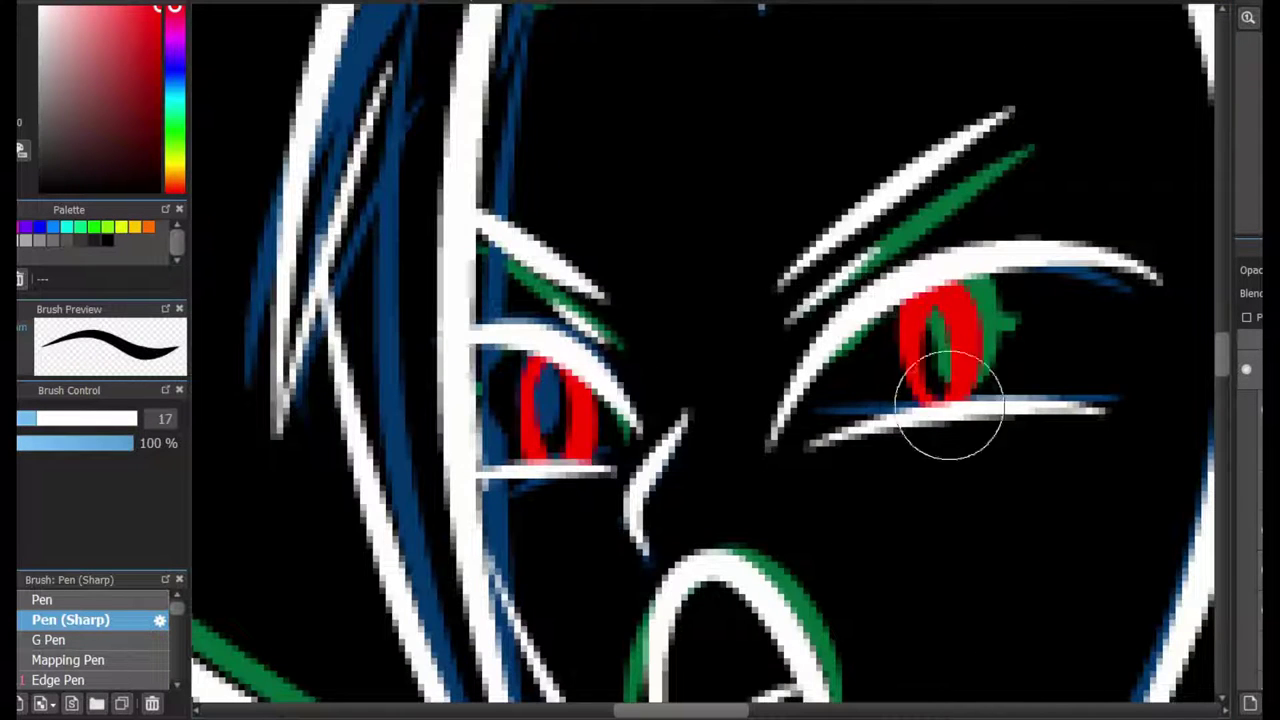
scroll(948, 405, down, 2)
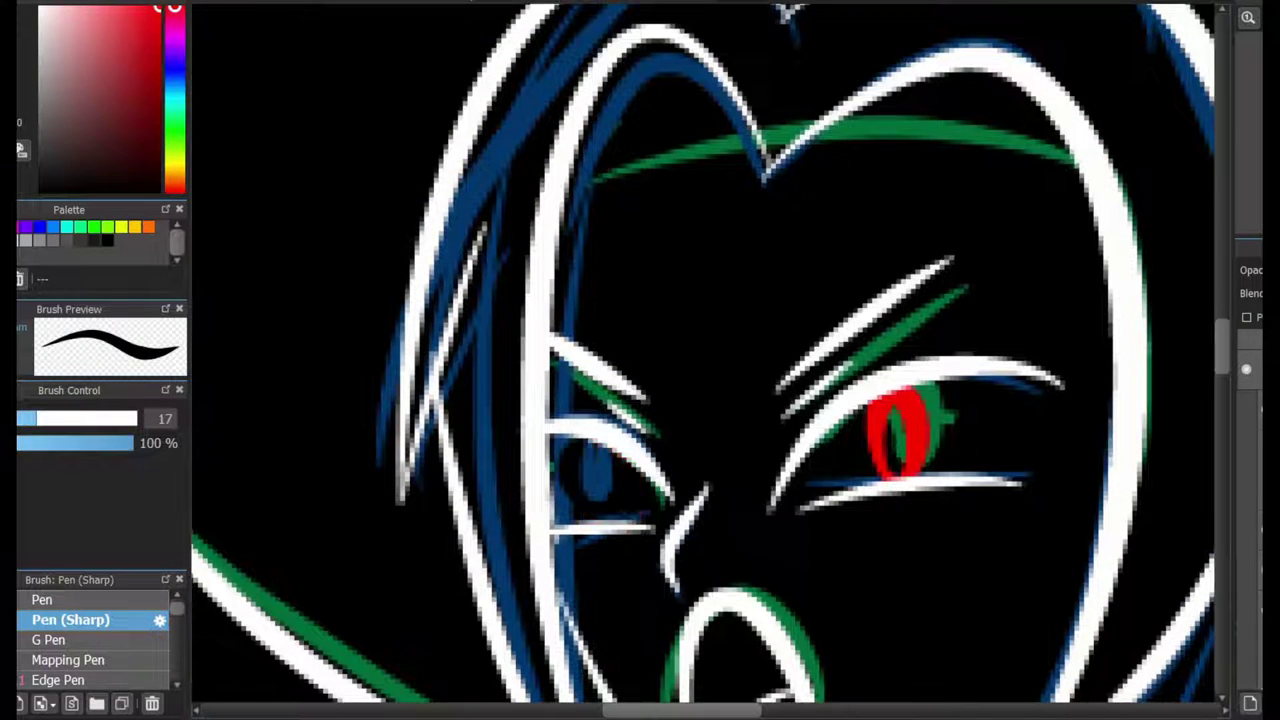
key(ctrl+c)
key(ctrl+v)
key(ctrl+t)
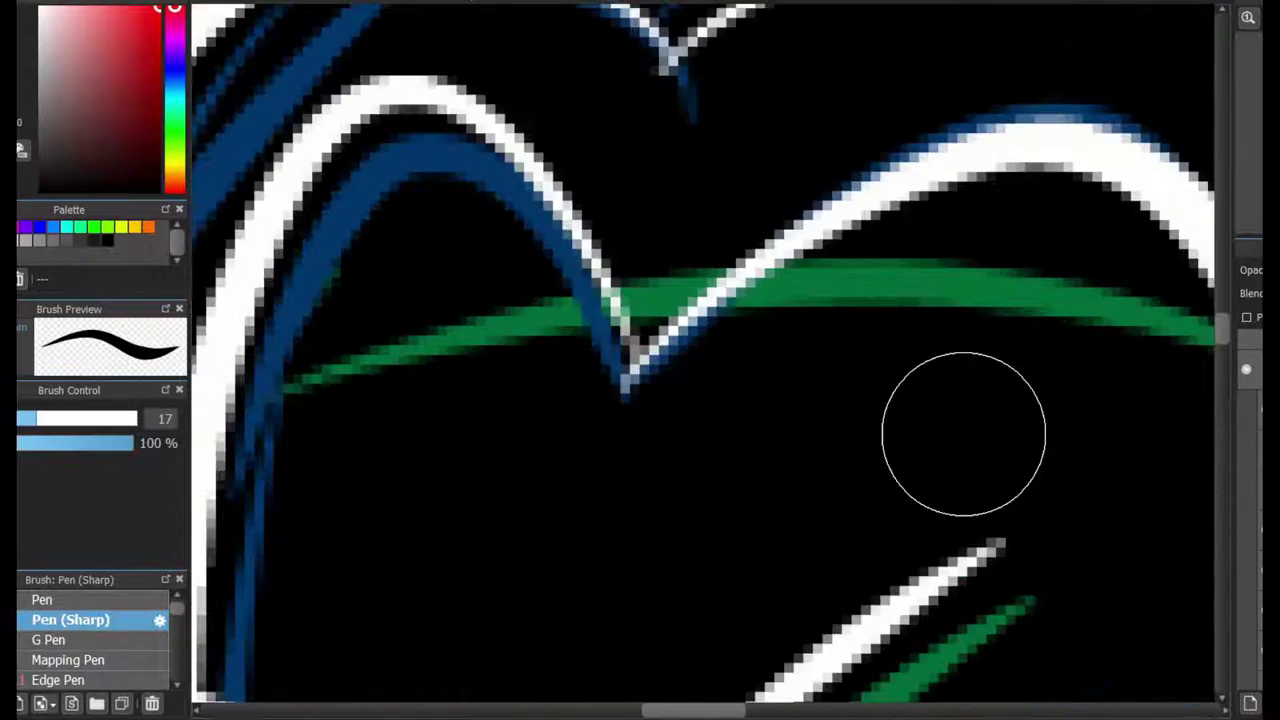
scroll(861, 356, down, 2)
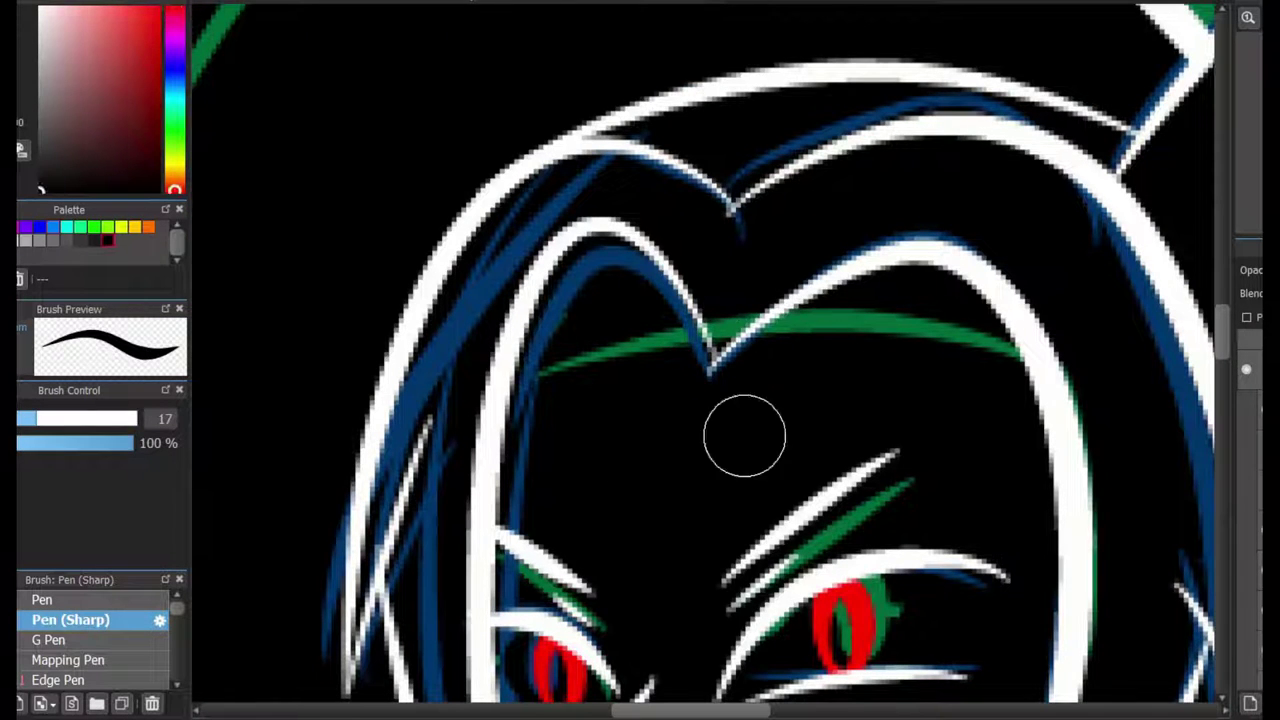
- Pick white and ink a jagged hairline across the forehead, with small notches on both sides of the parting
alt+click(894, 454)
mouse_move(712, 368)
mouse_down()
mouse_move(860, 352)
mouse_move(894, 369)
mouse_move(915, 336)
mouse_up()
key(ctrl+z)
mouse_move(591, 334)
mouse_down()
mouse_move(609, 380)
mouse_move(515, 372)
mouse_up()
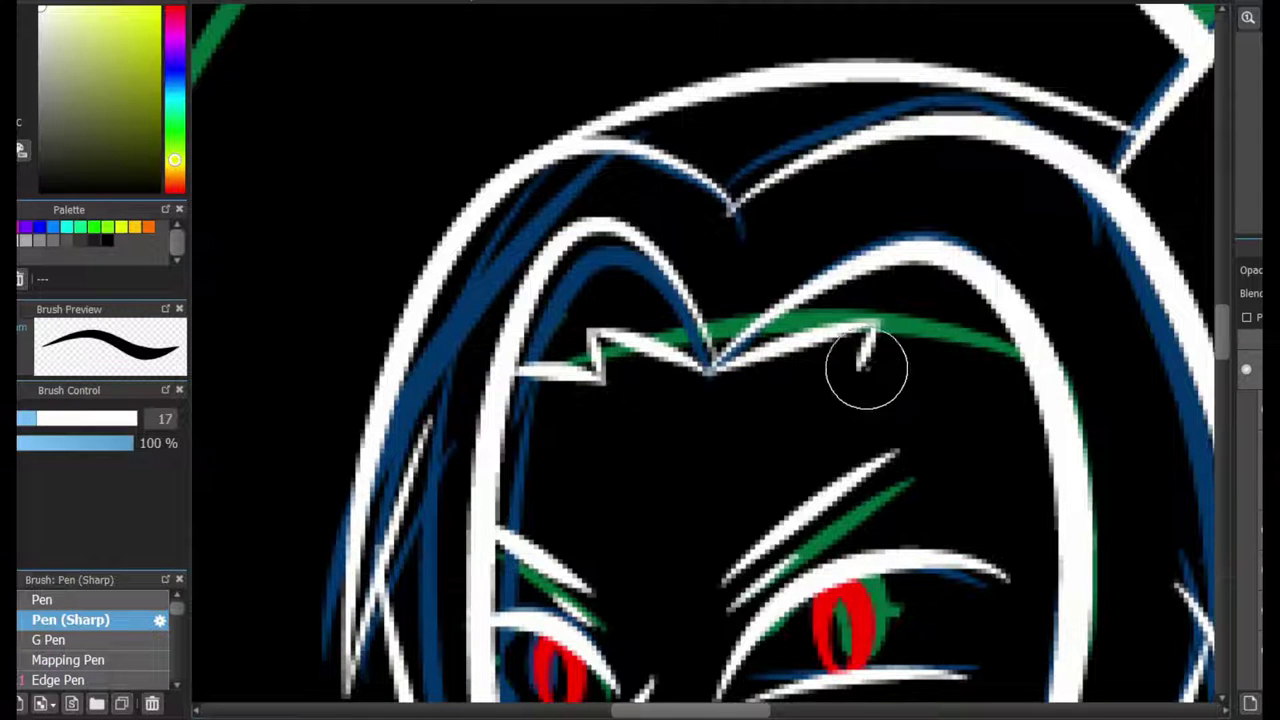
drag(860, 366, 1016, 345)
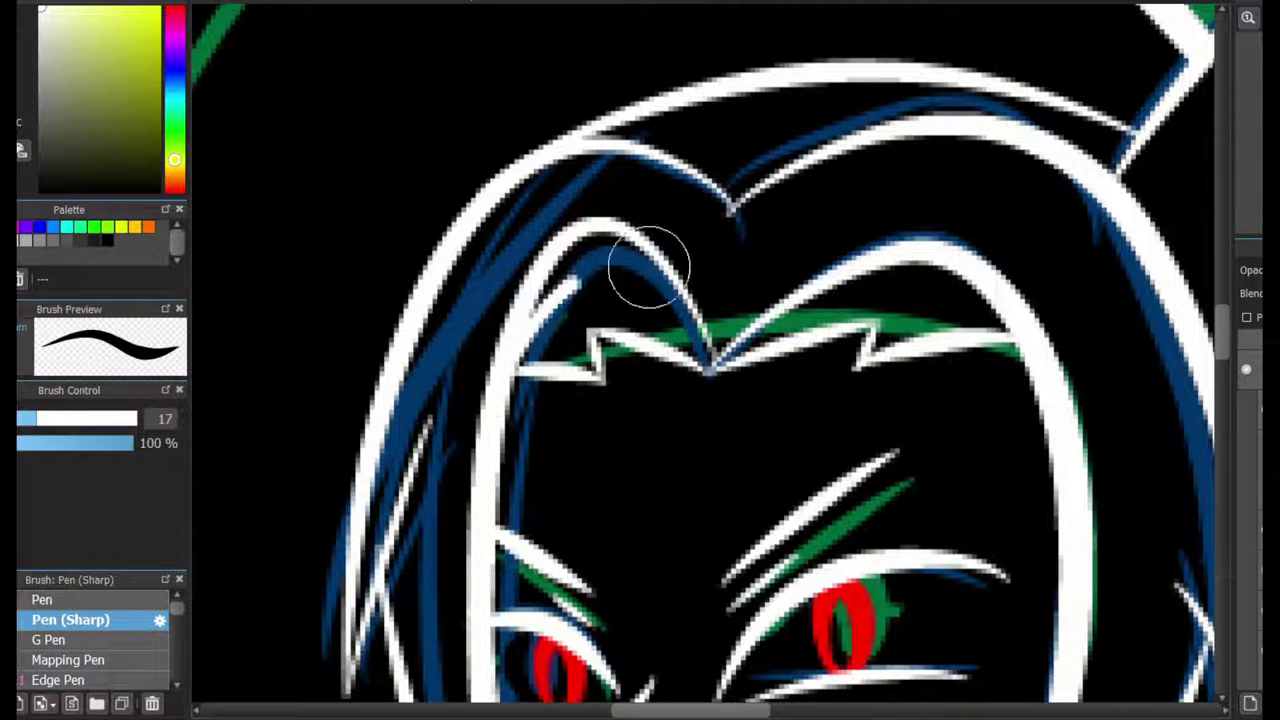
- Redraw the hair strand over the far side of the forehead as a lower arch meeting the parting, and erase the old curve
key(ctrl+z)
drag(545, 292, 674, 271)
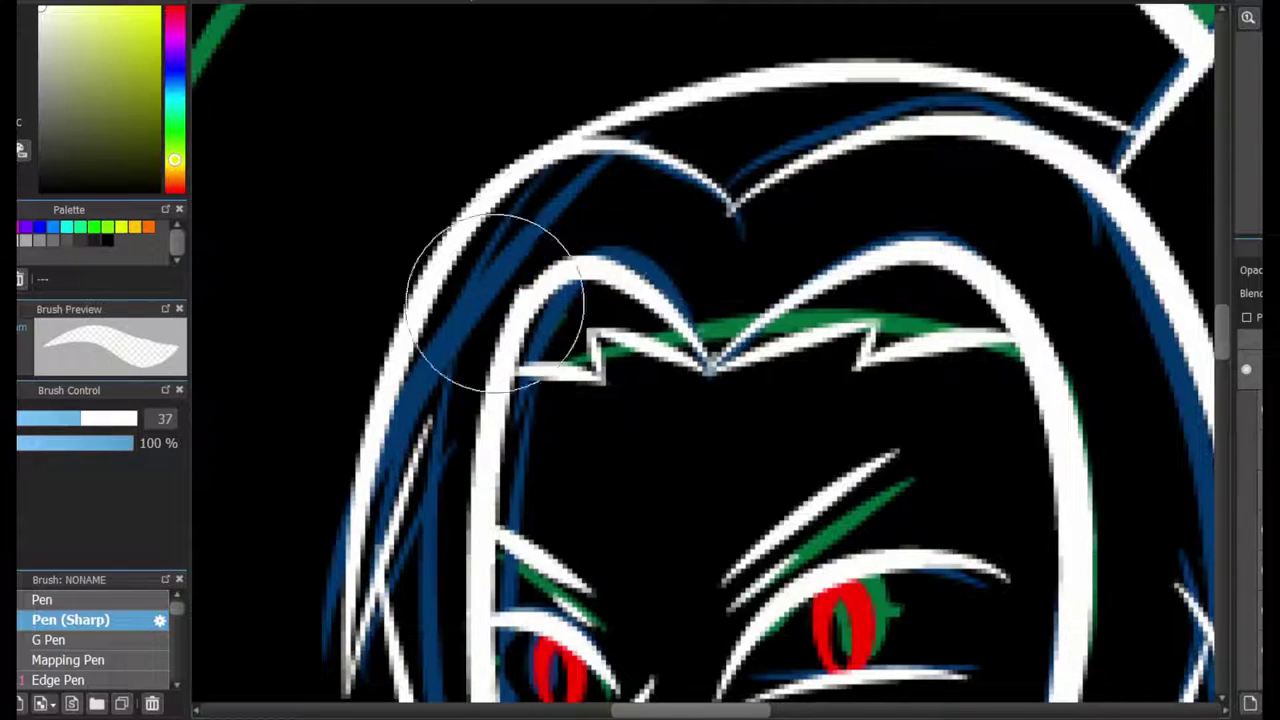
scroll(607, 270, down, 6)
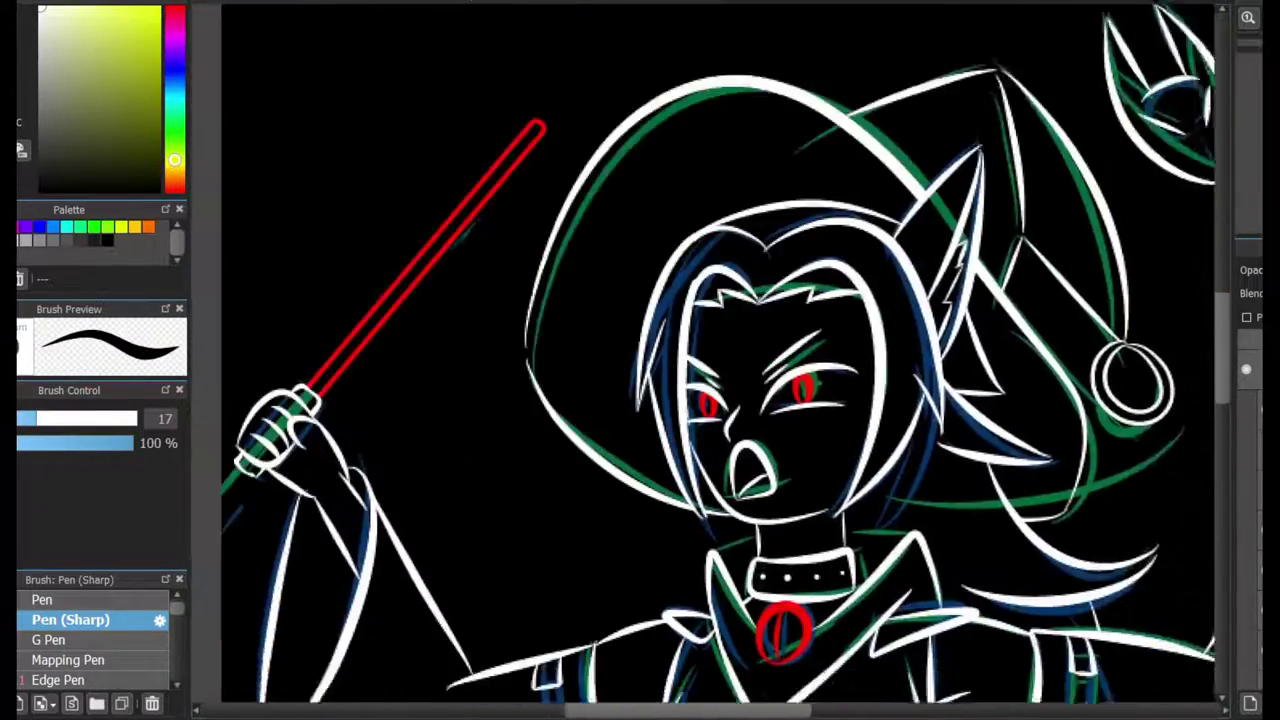
- Ink the robe collar's back edge on both sides of the neck, erasing the part that crosses the neck
scroll(879, 414, up, 5)
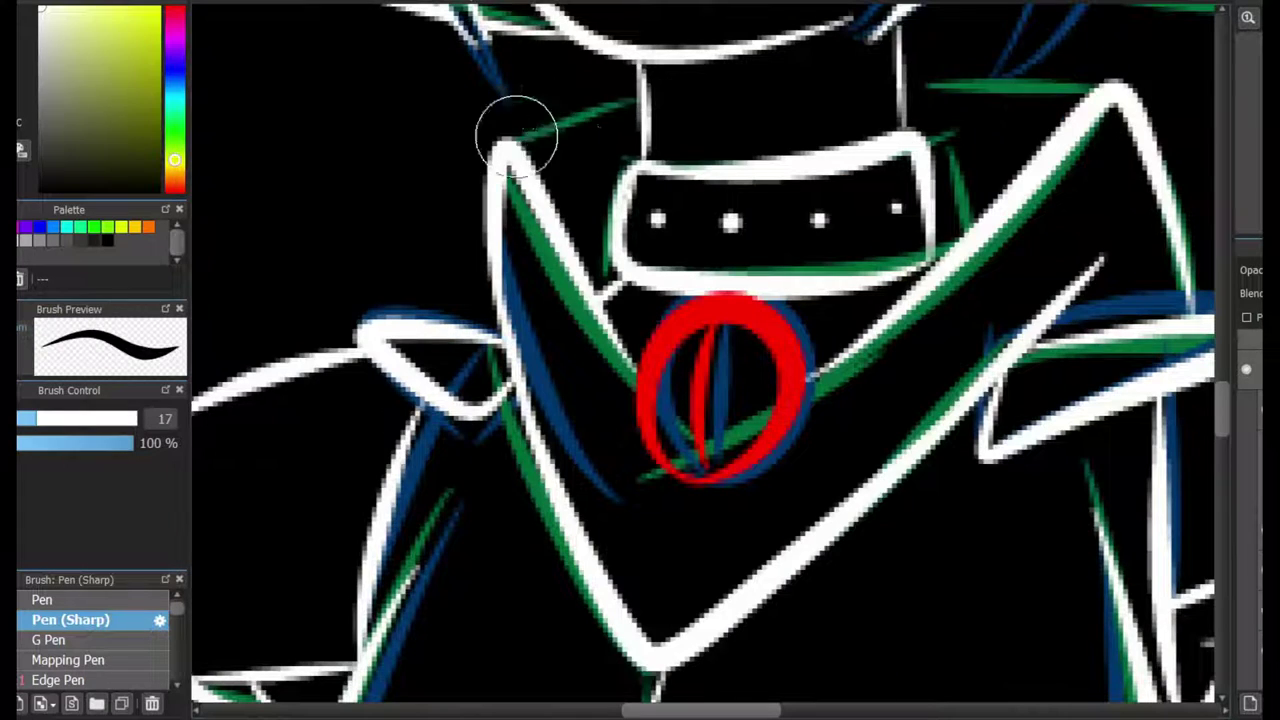
key(ctrl+z)
key(e)
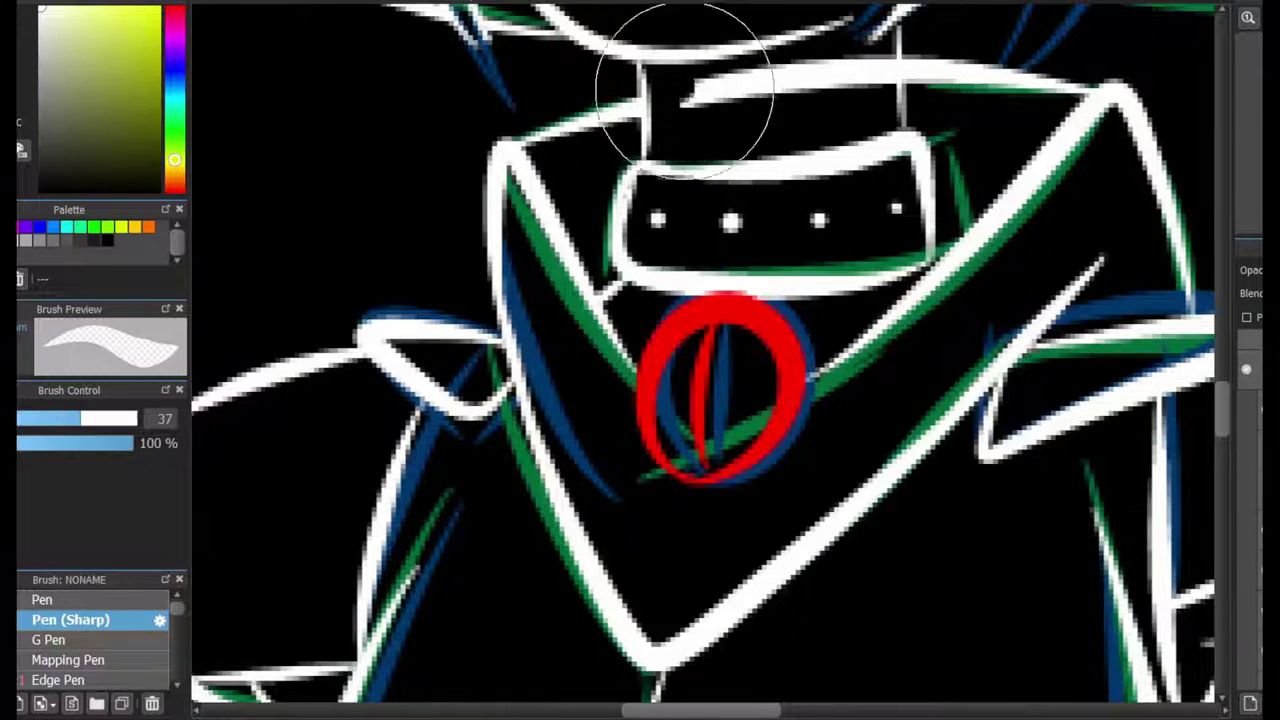
key(b)
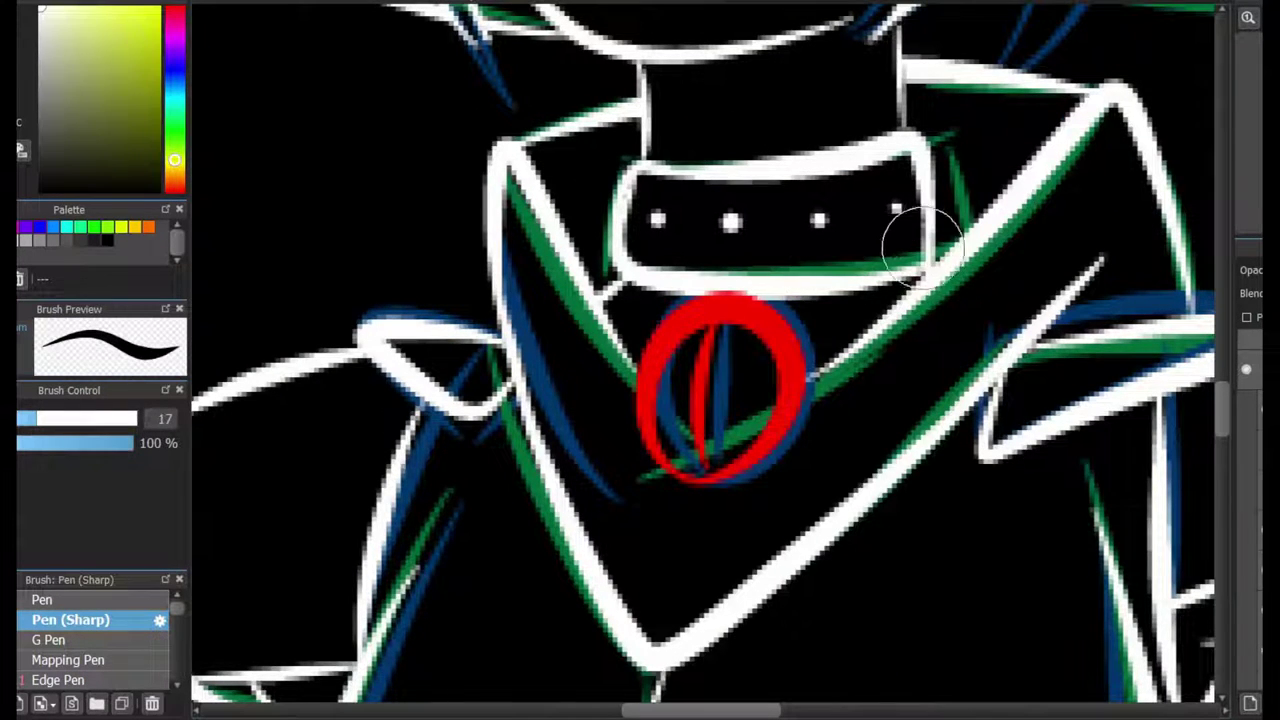
- Hide the sketch and the heading's word "Special", and ink the speech bubble's scalloped lower edge with a tail pointing at the hat
scroll(922, 246, down, 6)
scroll(922, 246, up, 4)
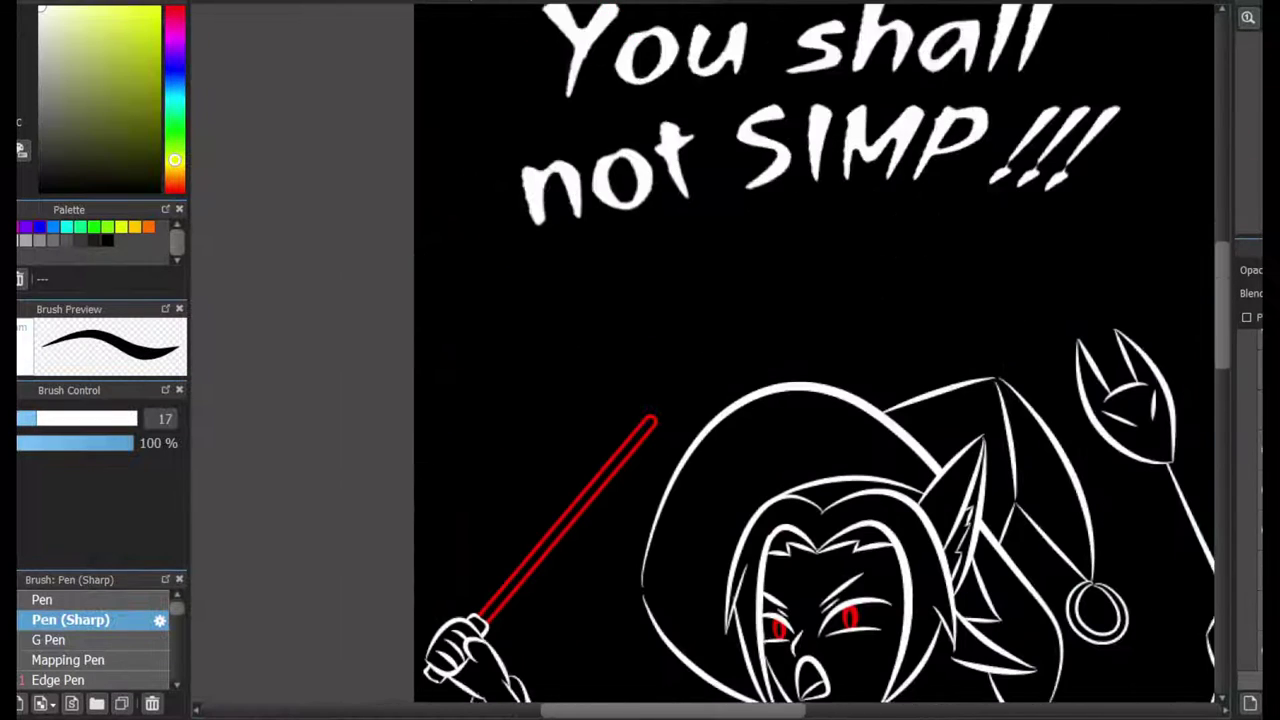
scroll(921, 219, down, 2)
drag(491, 523, 654, 463)
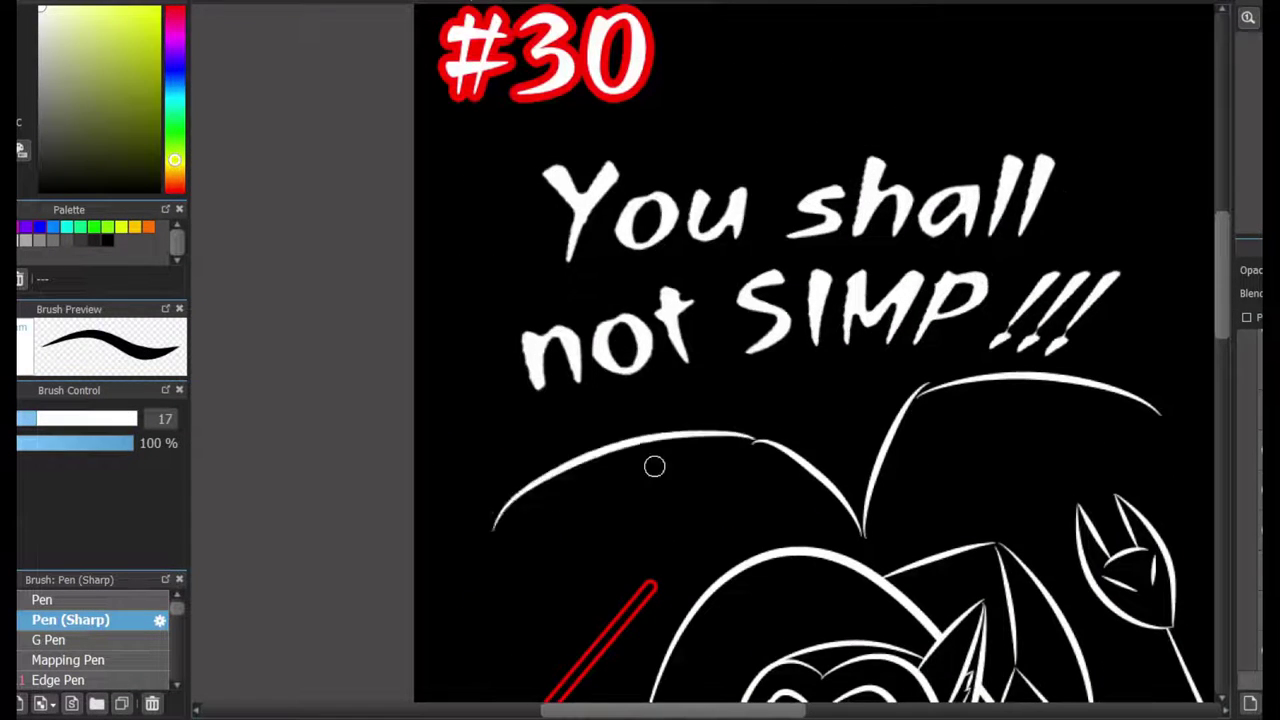
drag(423, 337, 490, 508)
- Ink the speech bubble's upper edge as inward-curving arcs meeting in spikes above "You shall not SIMP !!!", passing below "#30"
scroll(1030, 358, up, 2)
drag(1108, 208, 790, 90)
drag(586, 177, 877, 214)
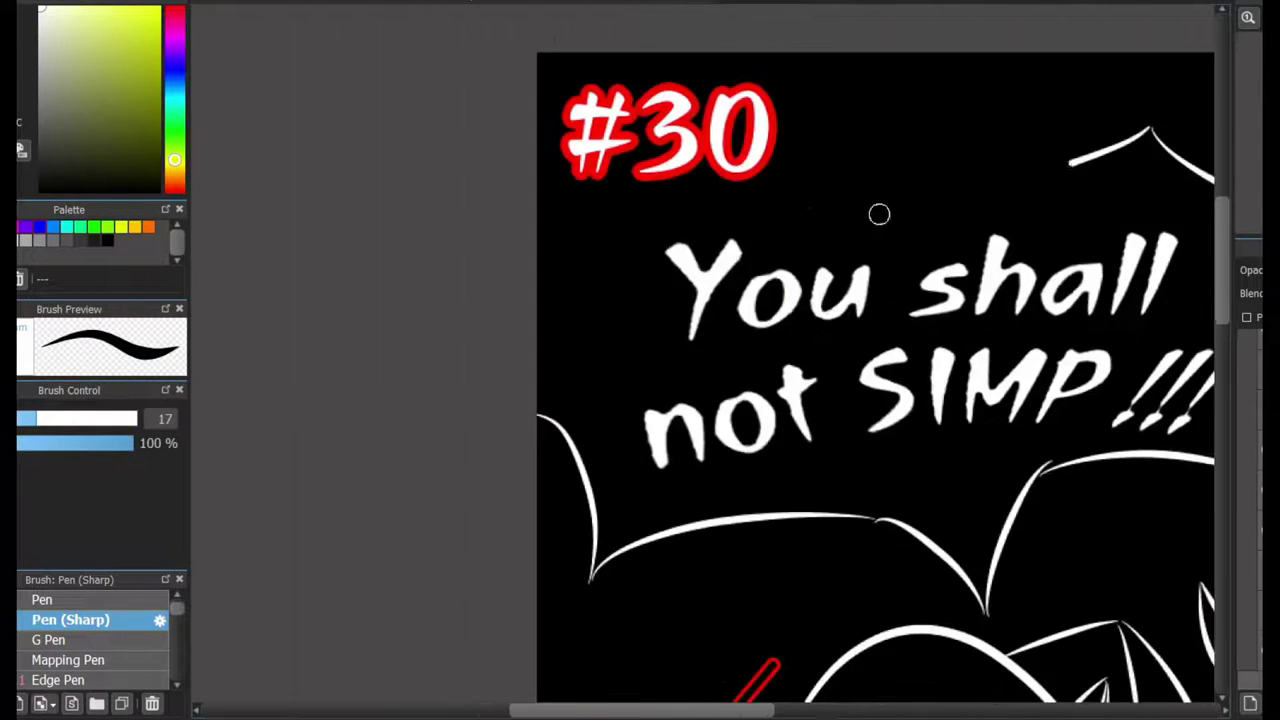
mouse_move(537, 285)
mouse_down()
mouse_move(678, 193)
mouse_move(997, 94)
mouse_up()
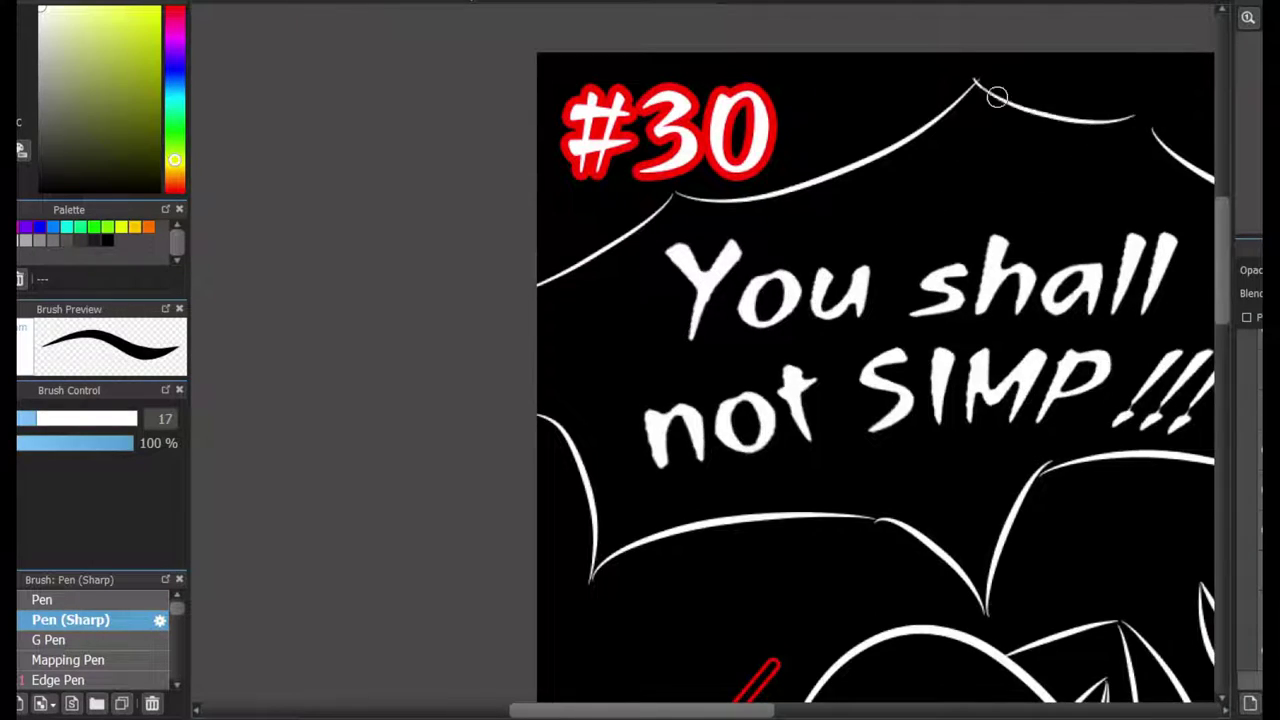
scroll(1097, 144, down, 1)
scroll(1097, 144, down, 5)
scroll(1097, 144, down, 3)
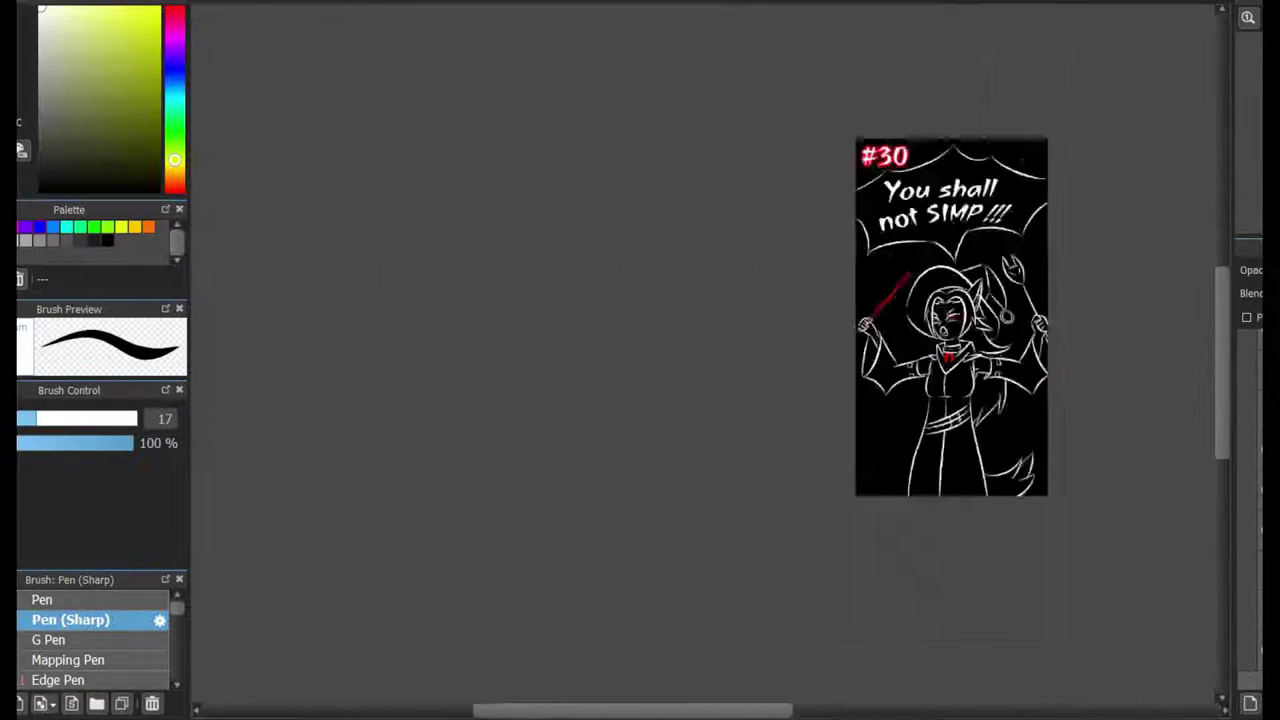
scroll(1097, 144, up, 2)
scroll(760, 265, up, 5)
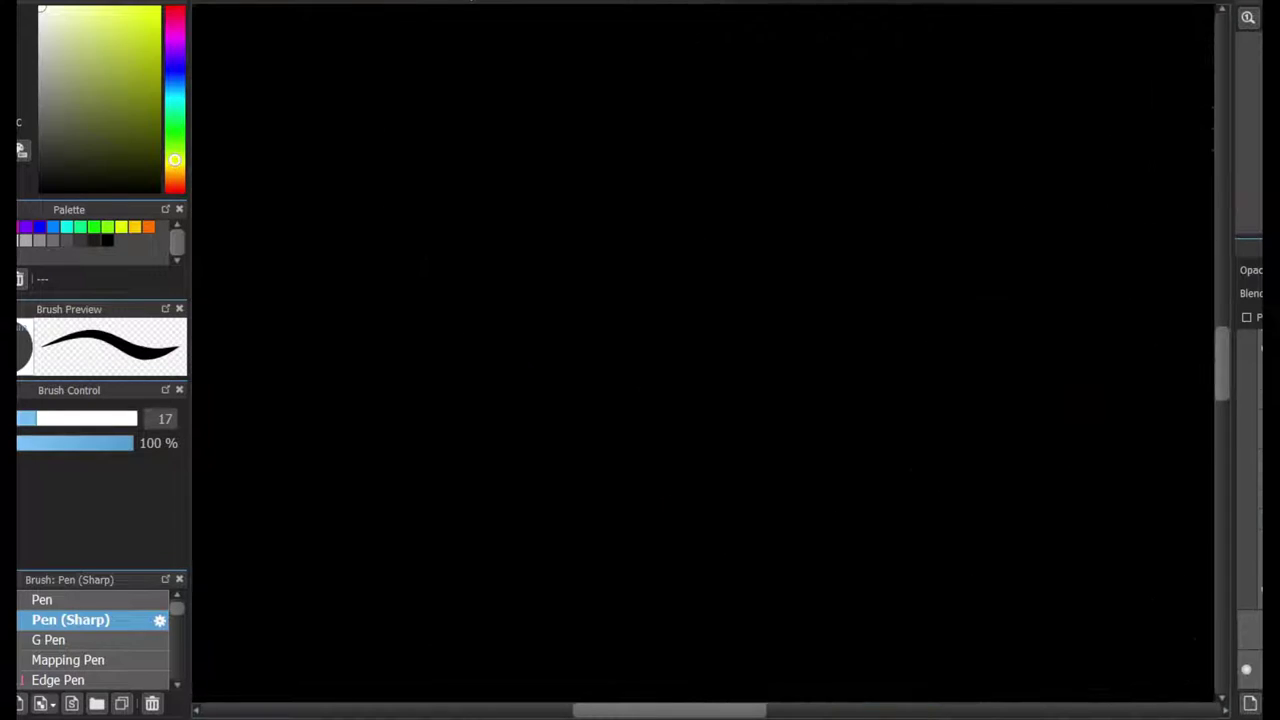
mouse_move(760, 360)
mouse_down()
mouse_move(860, 420)
mouse_move(834, 506)
mouse_move(880, 470)
mouse_move(900, 540)
mouse_up()
scroll(700, 360, down, 4)
scroll(780, 360, up, 2)
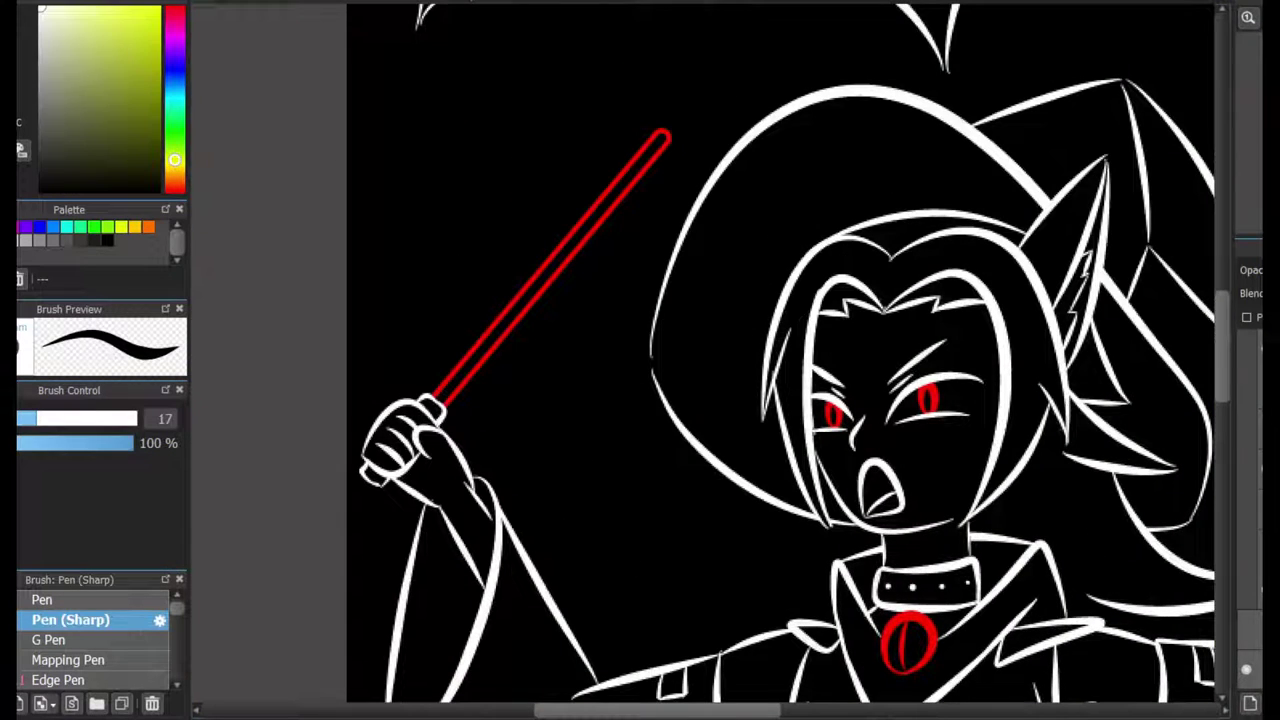
- Draw a tapered red vertical slash across each eye, and erase the parts inside the eye openings
scroll(880, 410, up, 4)
scroll(760, 400, down, 4)
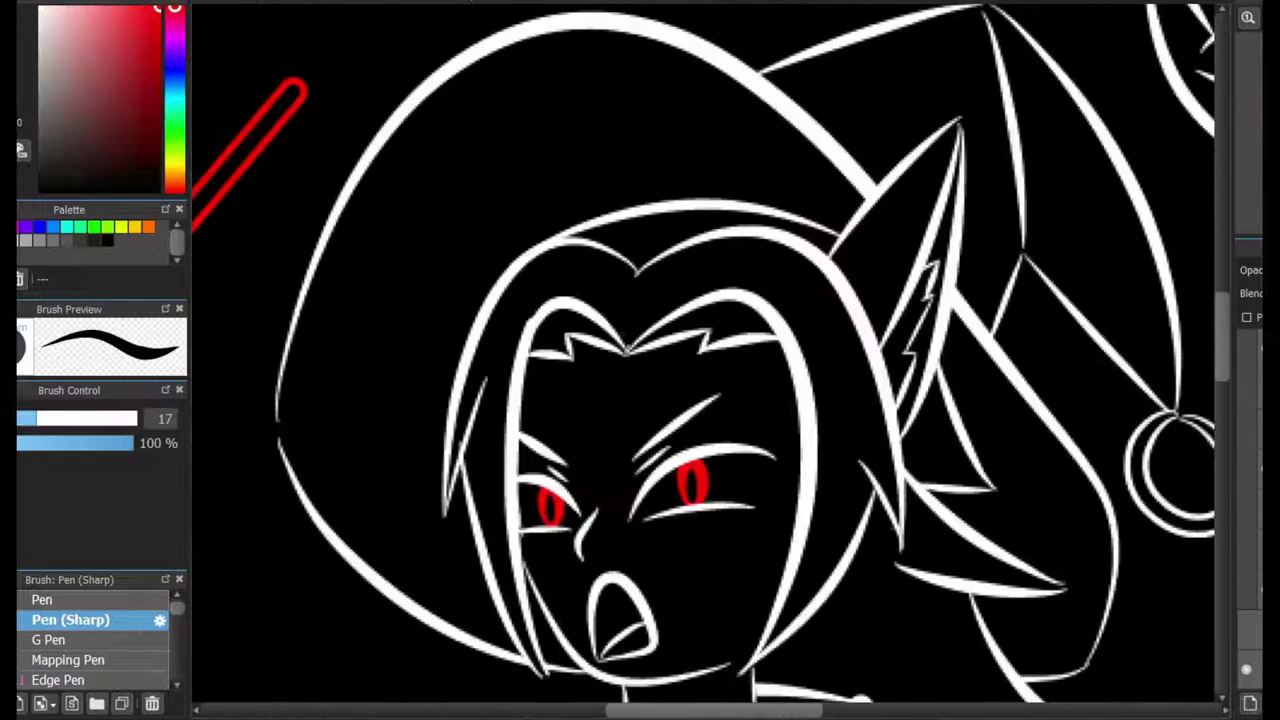
scroll(640, 420, up, 1)
scroll(640, 400, up, 3)
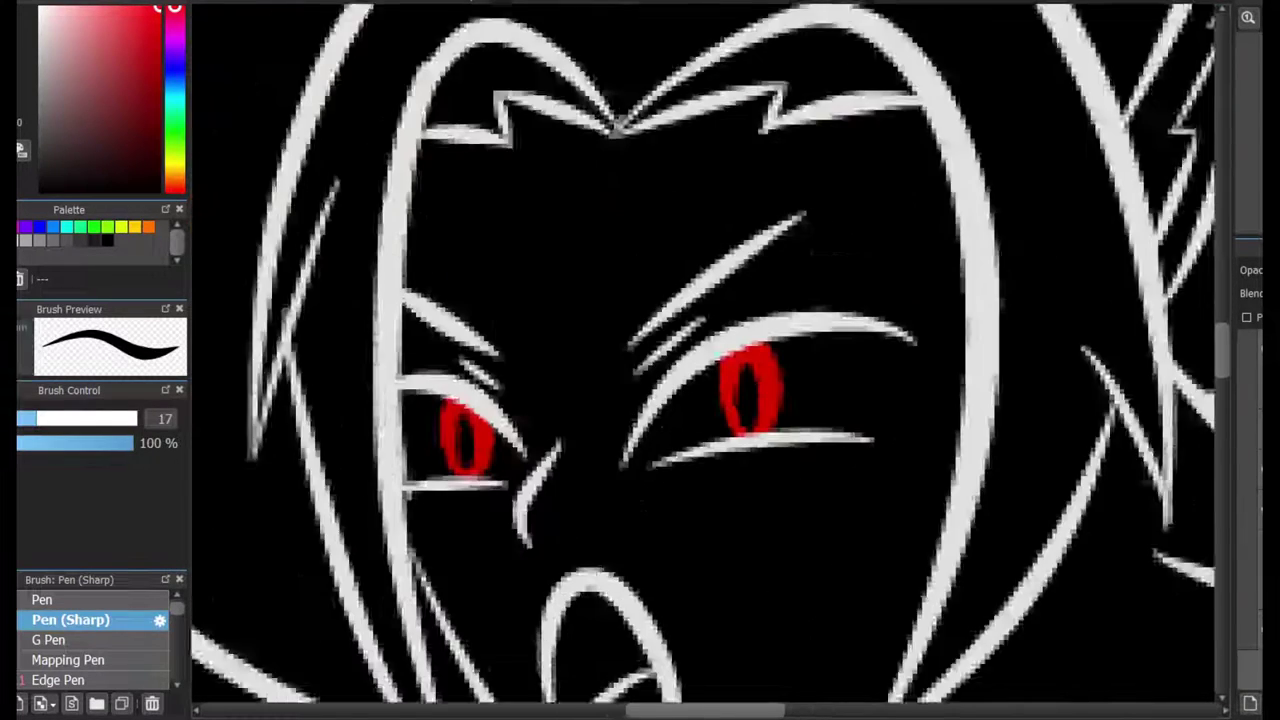
drag(818, 175, 778, 485)
scroll(600, 335, up, 2)
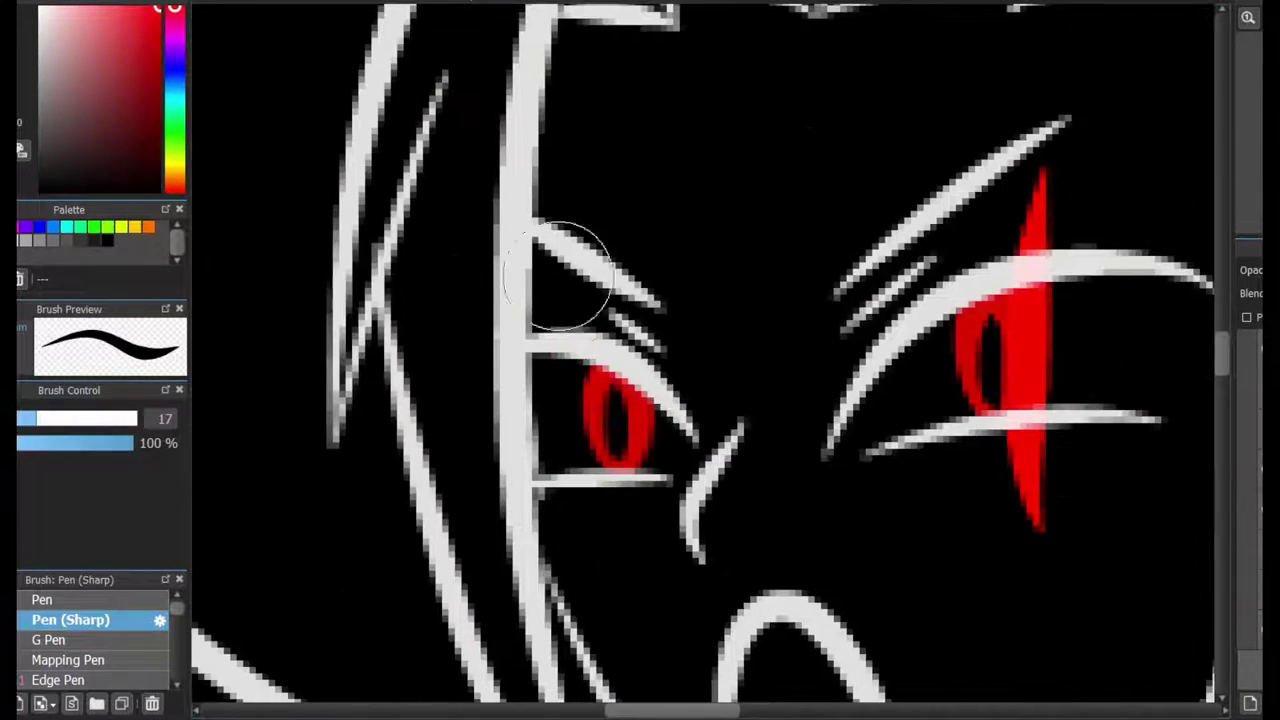
drag(560, 275, 597, 555)
key(e)
drag(980, 394, 818, 345)
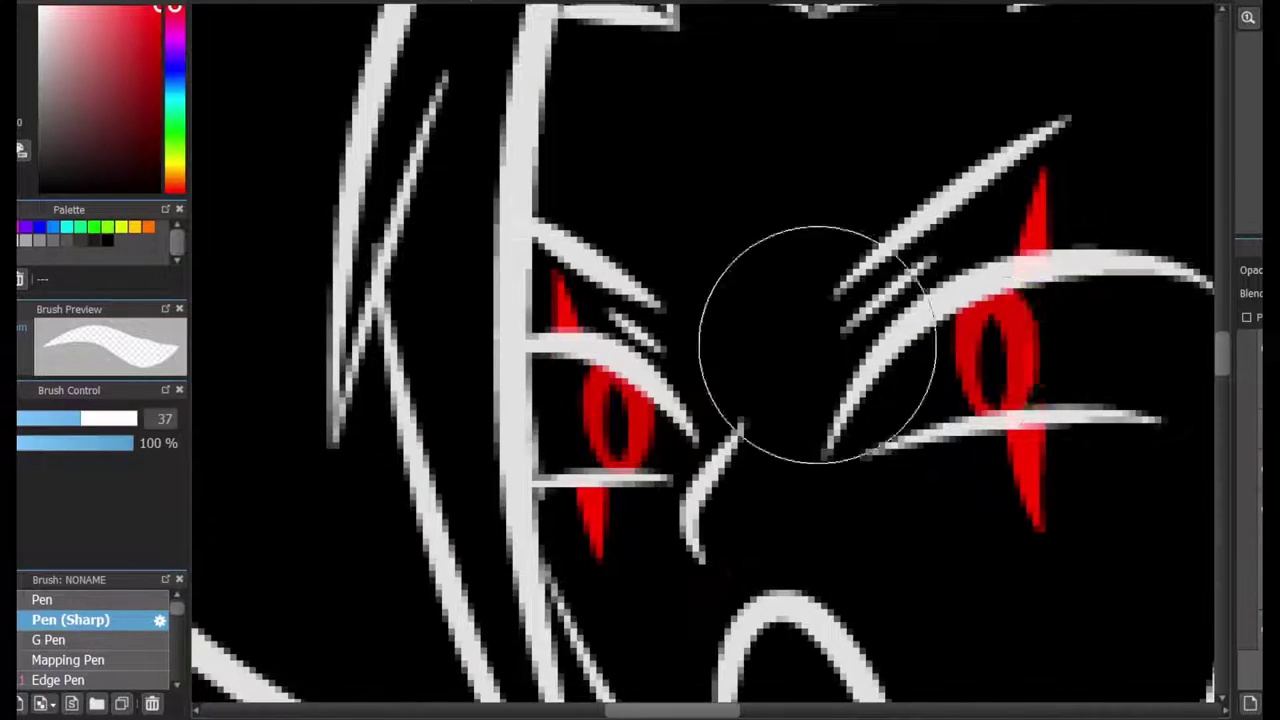
- Add short red marks beside both slanted eyes on the staff's pronged head
scroll(818, 345, down, 5)
key(b)
scroll(700, 360, down, 3)
scroll(1027, 171, up, 4)
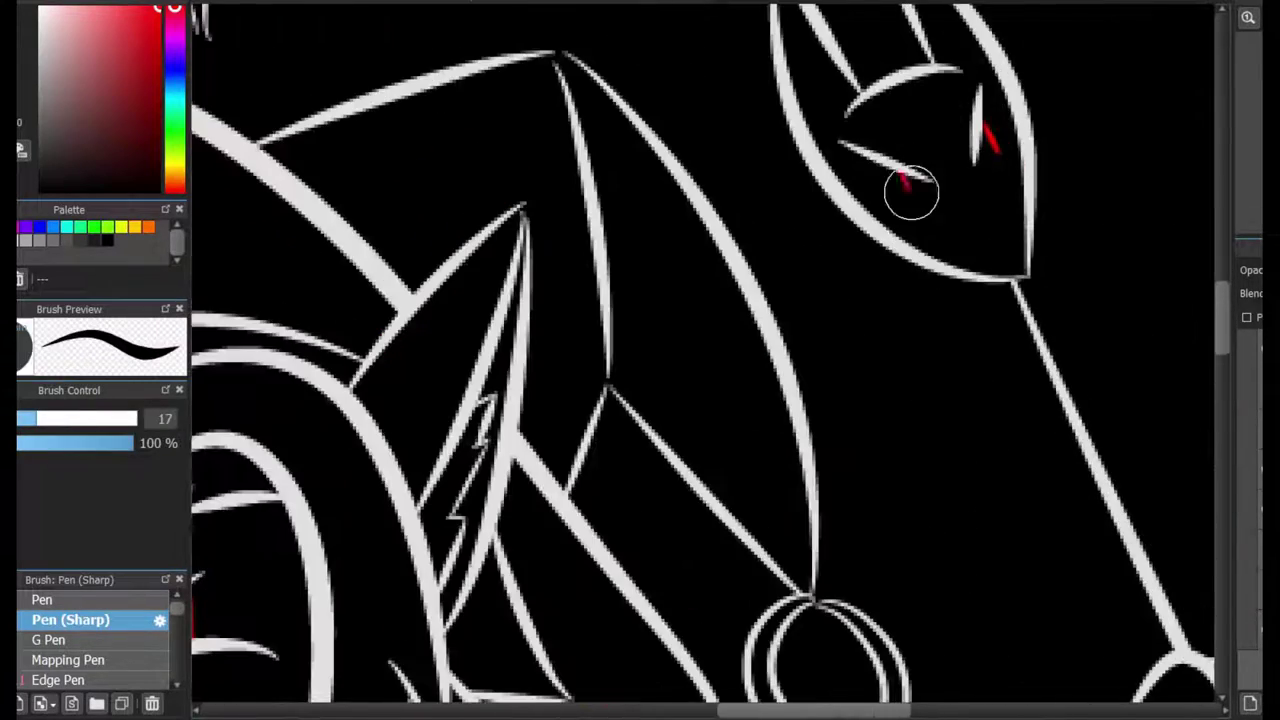
scroll(1028, 216, down, 3)
scroll(840, 310, up, 2)
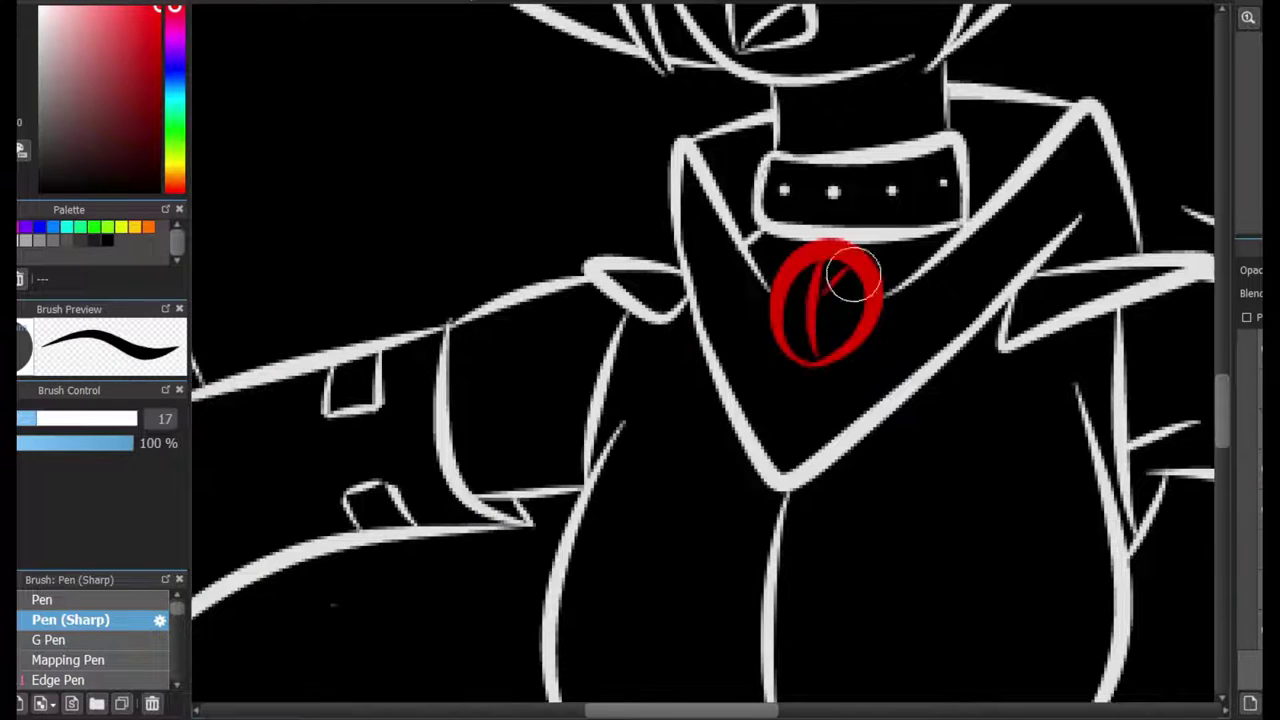
drag(830, 320, 945, 180)
key(ctrl+z)
scroll(860, 300, down, 3)
scroll(640, 300, down, 2)
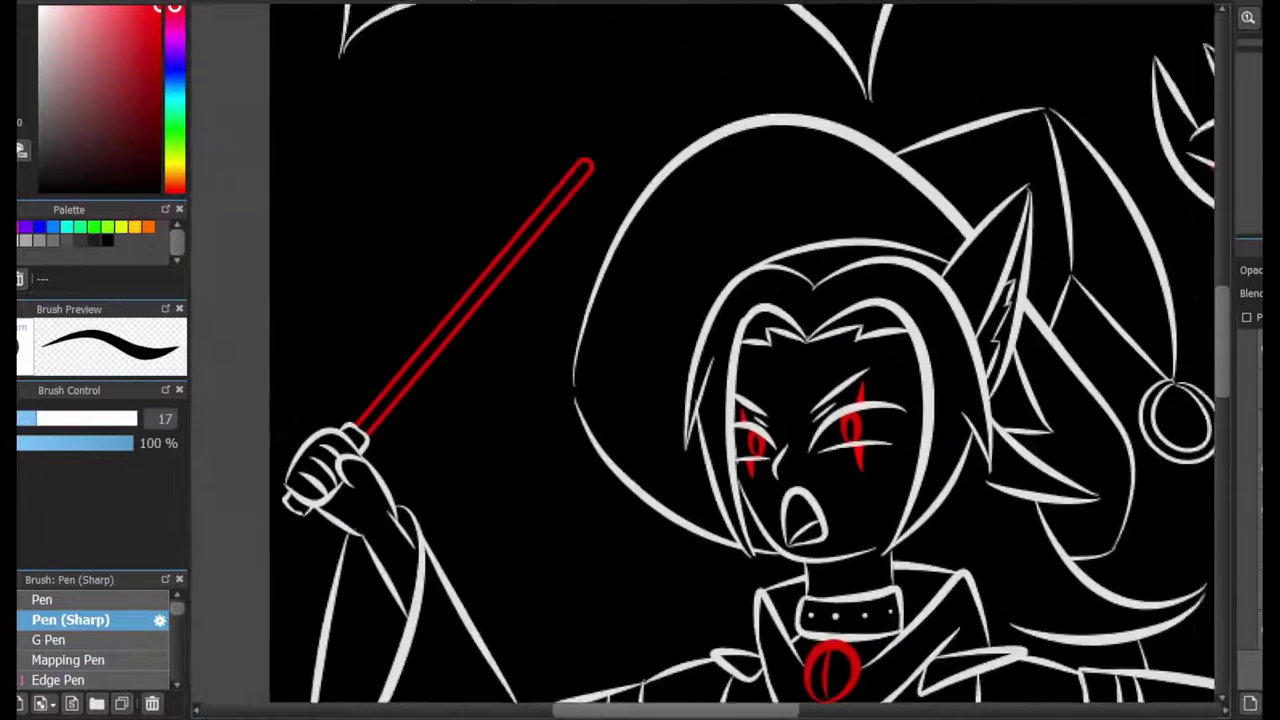
scroll(564, 310, up, 3)
drag(495, 420, 542, 280)
key(ctrl+z)
key(ctrl+z)
key(ctrl+z)
drag(578, 322, 549, 223)
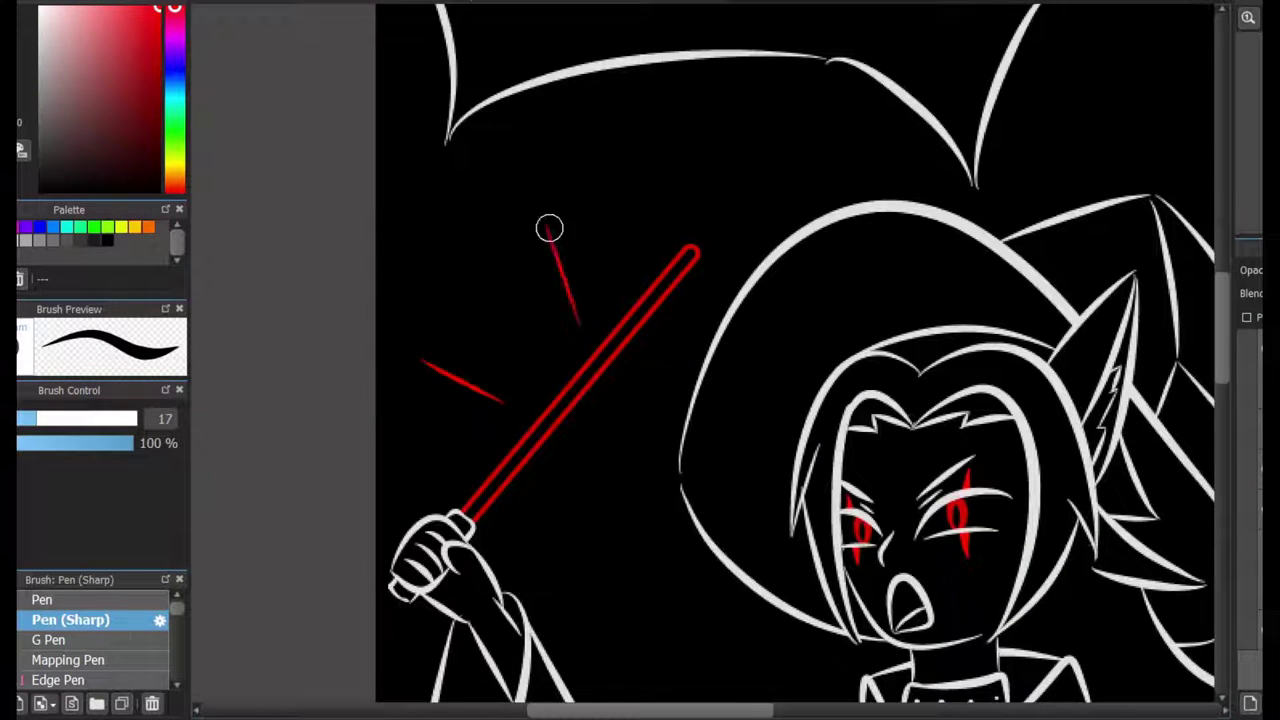
key(ctrl+z)
key(ctrl+z)
- Draw thin red glow lines radiating from both sides of the wand, erasing the part that overlaps the hat
drag(624, 285, 591, 165)
drag(600, 430, 632, 534)
key(e)
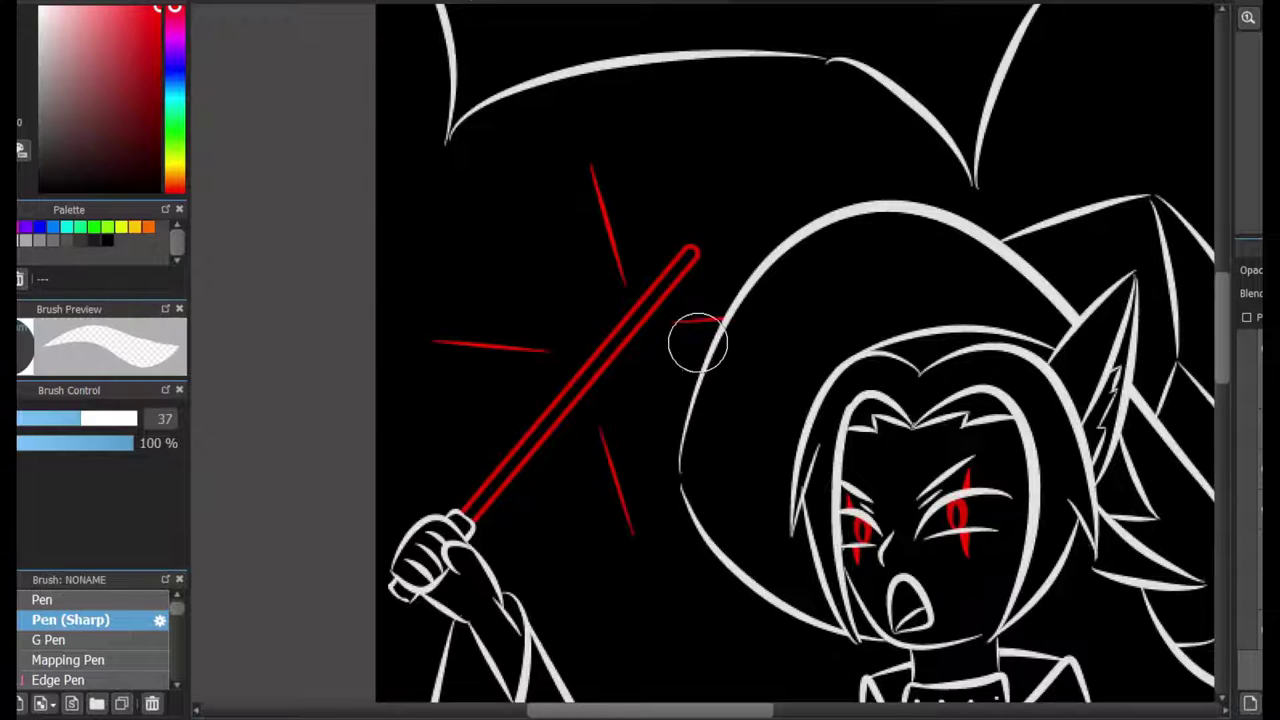
scroll(697, 343, down, 3)
- Extend the red wand below the fist to the canvas edge with the Edge Pen, and trim its overlap with the handle and hand
scroll(657, 400, up, 4)
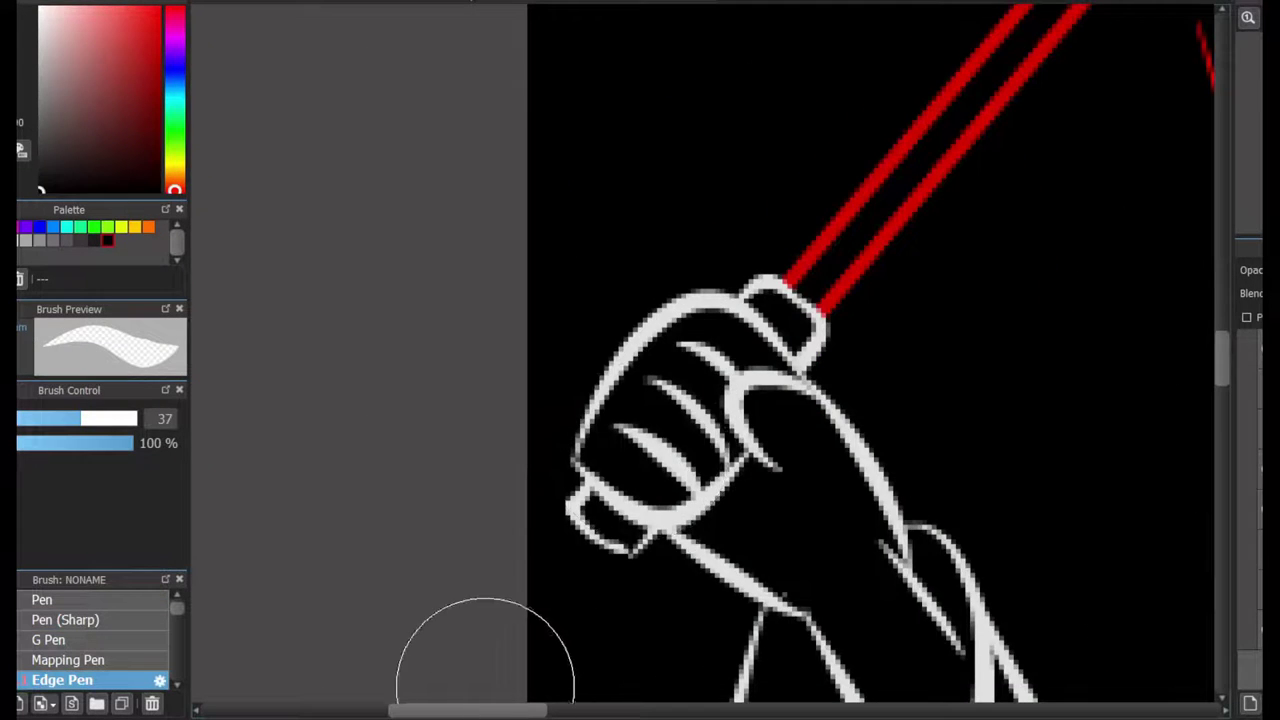
scroll(460, 620, down, 3)
key(ctrl+y)
key(ctrl+z)
key(ctrl+y)
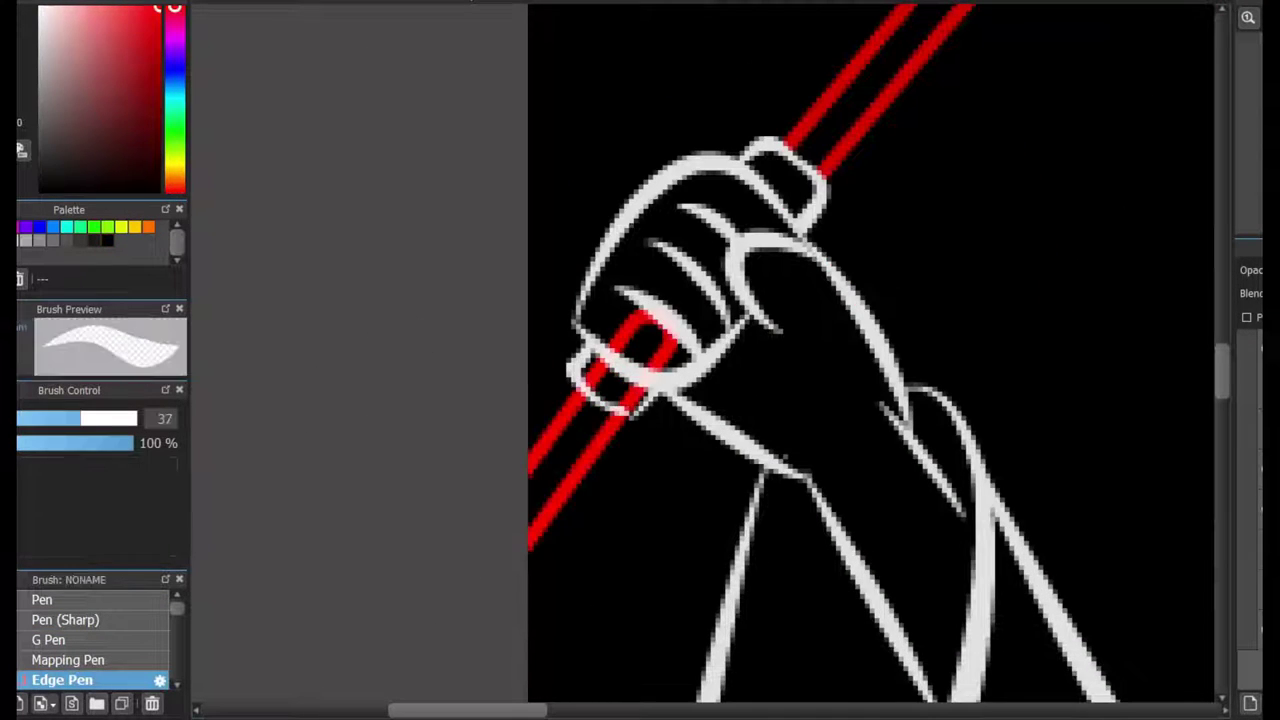
key(ctrl+z)
key(e)
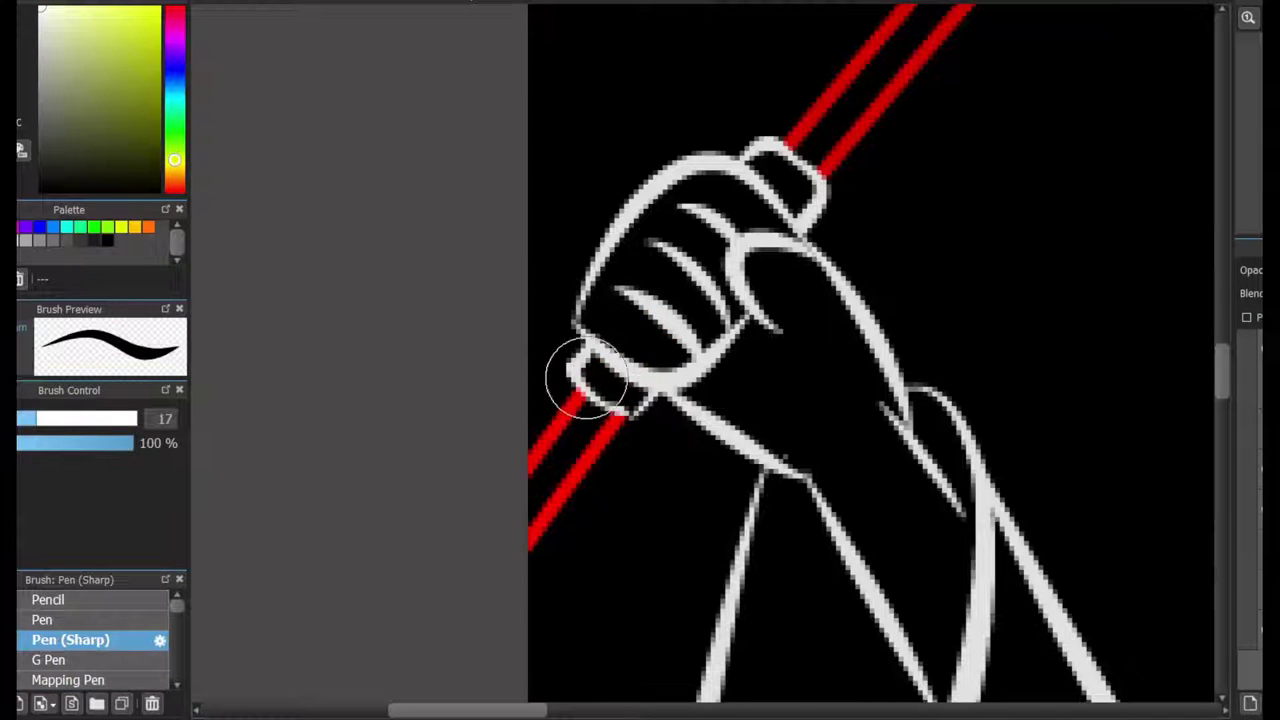
- Add a new layer to the illustration
scroll(587, 378, down, 5)
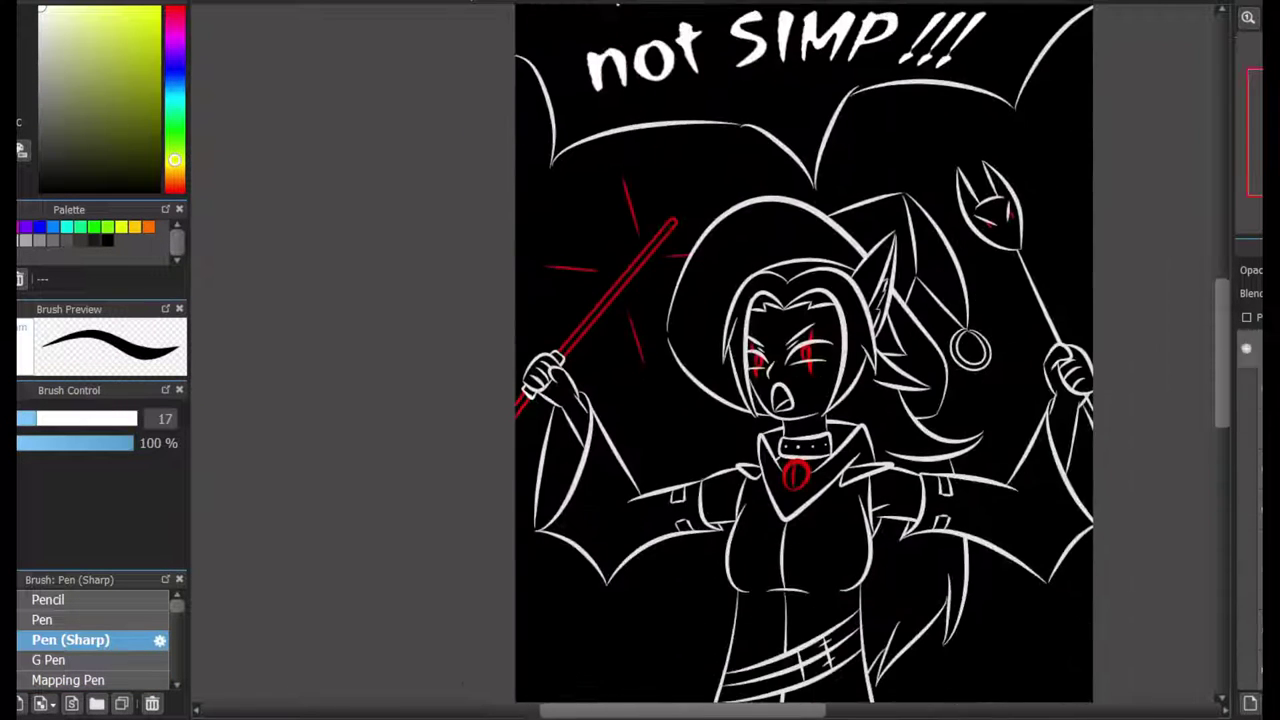
key(ctrl+shift+n)
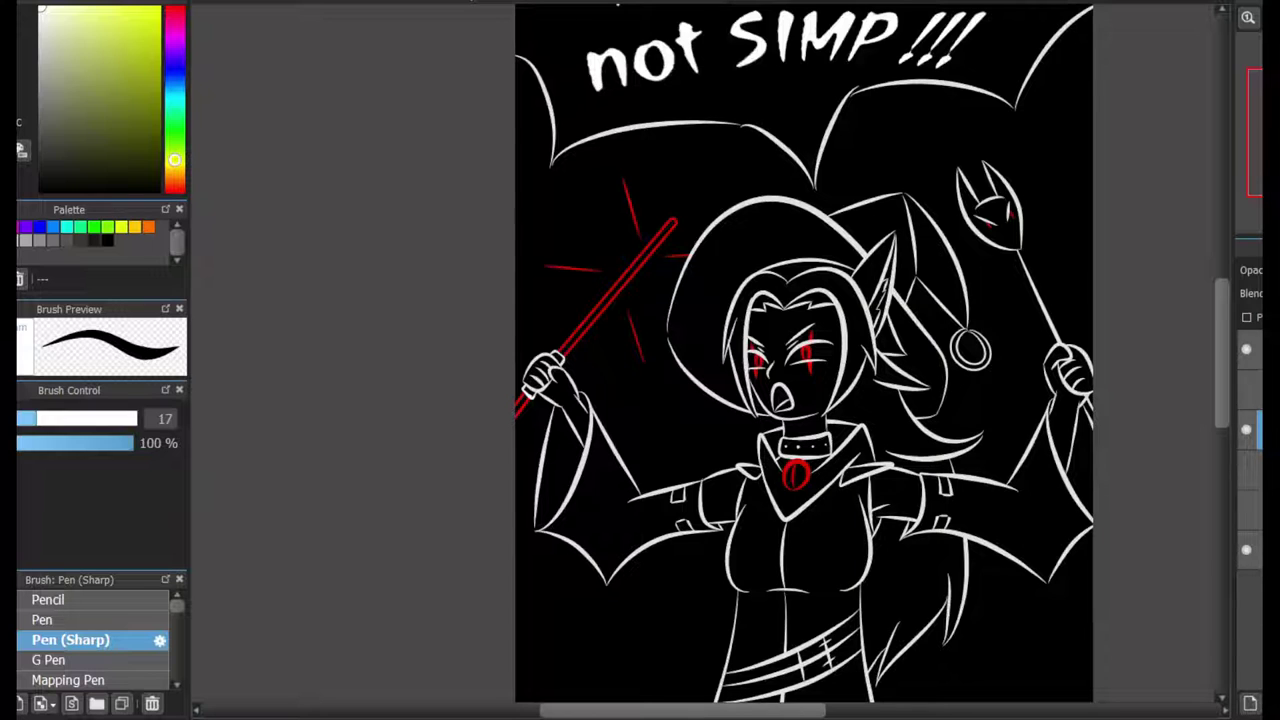